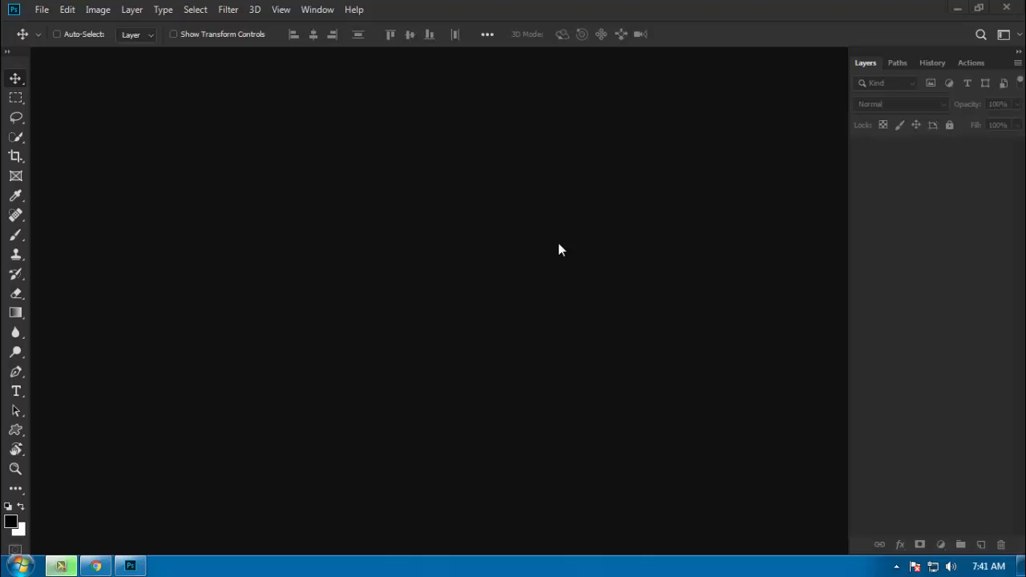
Step: Create a new blank document 1500 × 1500 pixels at 300 pixels/inch
key("ctrl+n")
left_click_drag(474, 127, 550, 128)
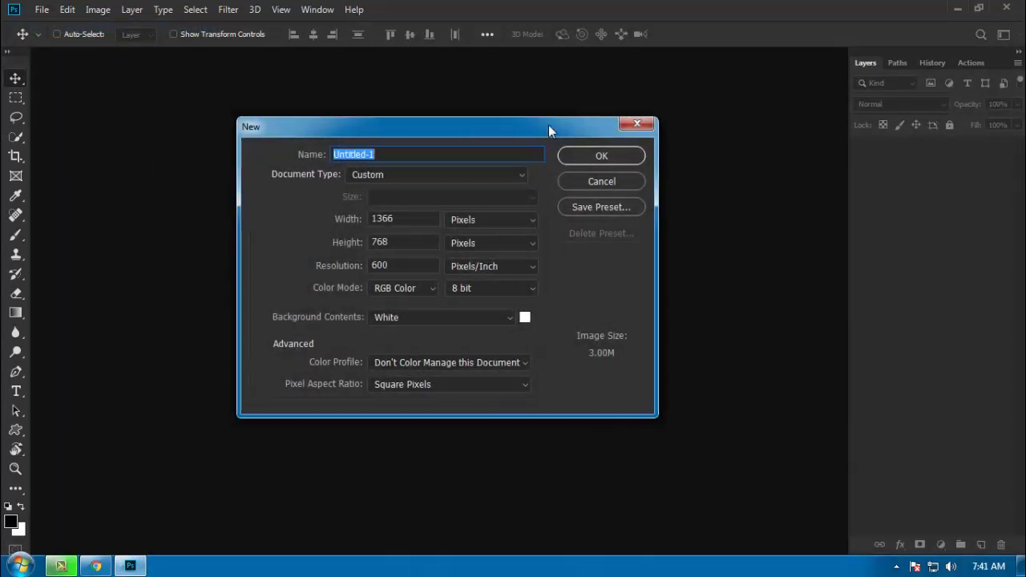
left_click(494, 221)
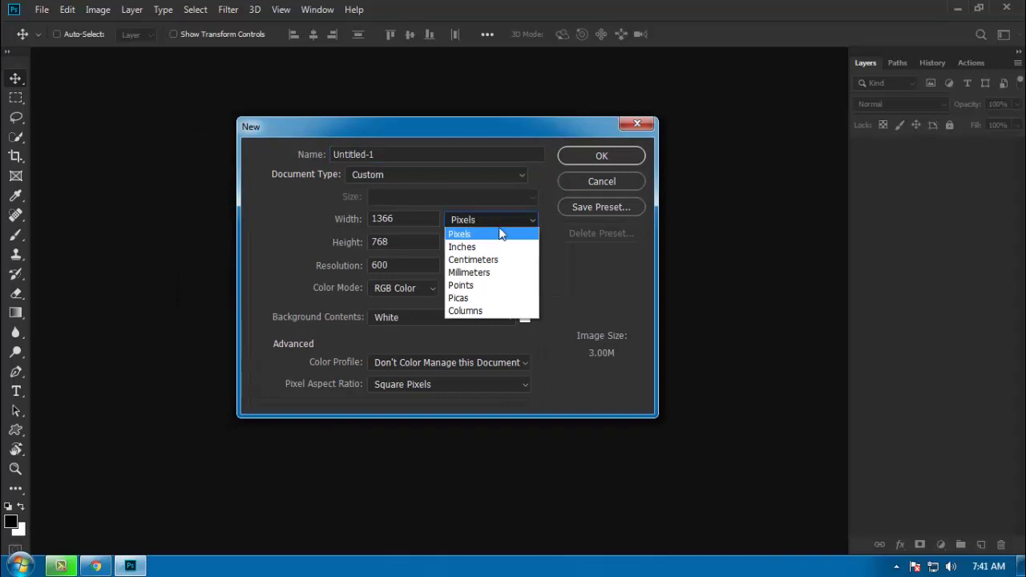
left_click(499, 222)
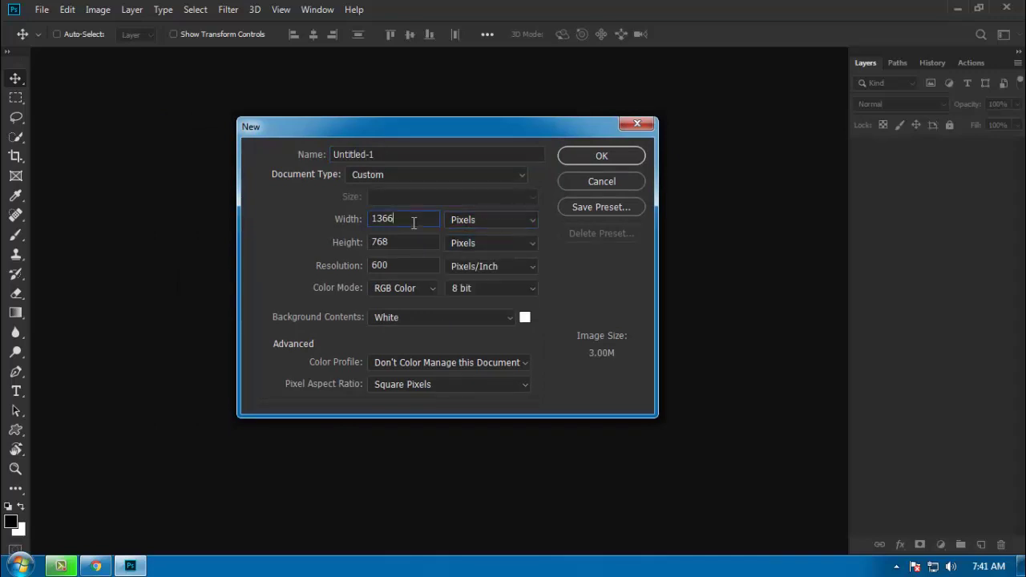
left_click_drag(414, 223, 272, 227)
type("1")
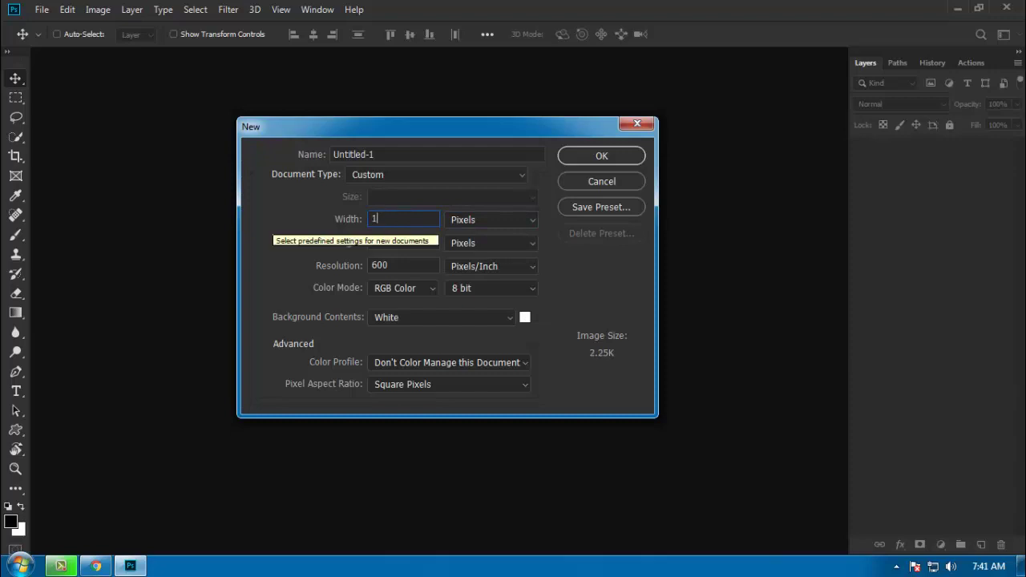
type("500")
key("Tab")
type("1")
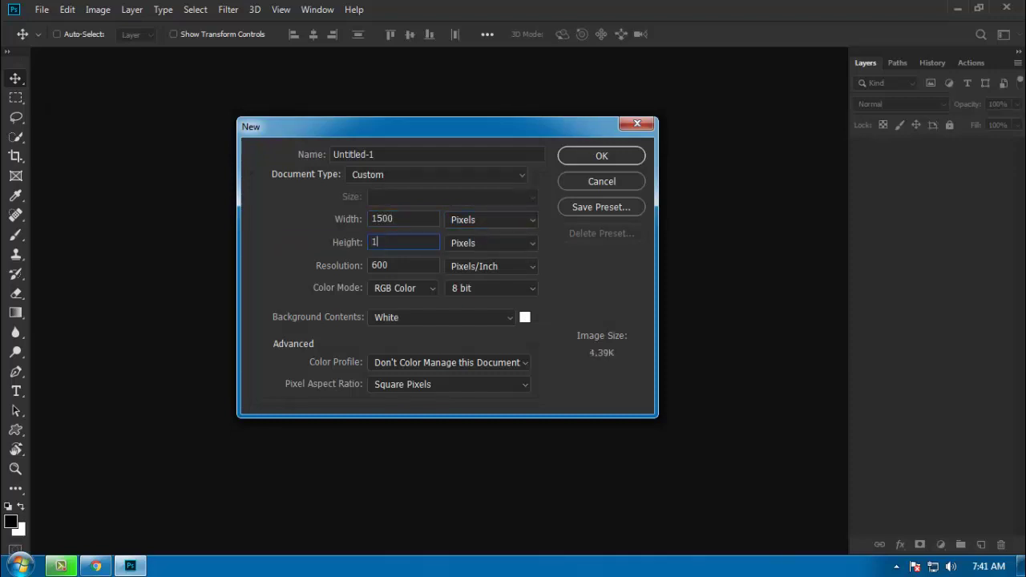
type("500")
key("Tab")
key("Tab")
double_click(413, 265)
type("300")
left_click(598, 158)
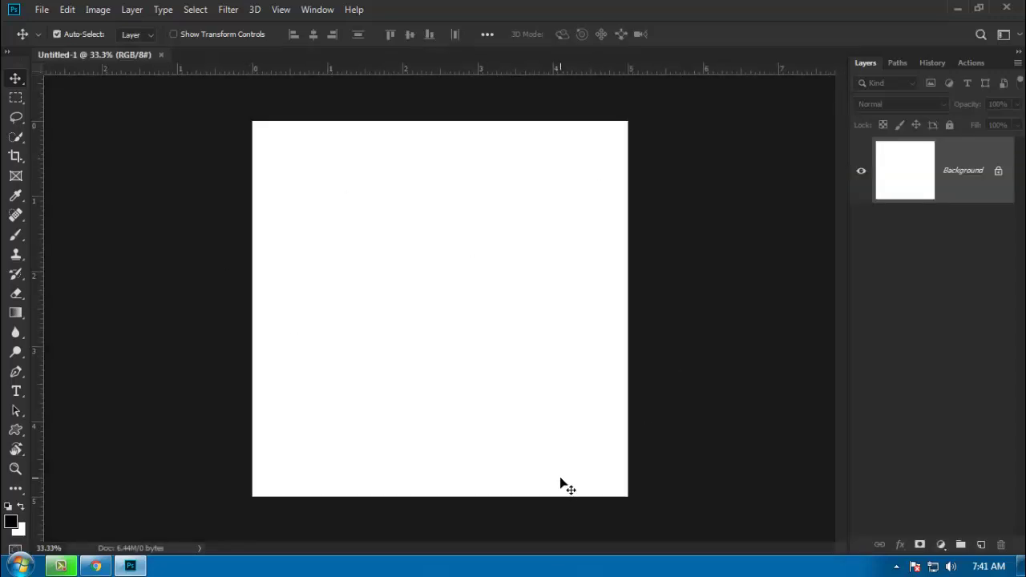
Step: Show the Libraries panel with the Diwali graphics beside the canvas
key("ctrl+plus")
key("ctrl+minus")
key("alt+w")
left_click(409, 334)
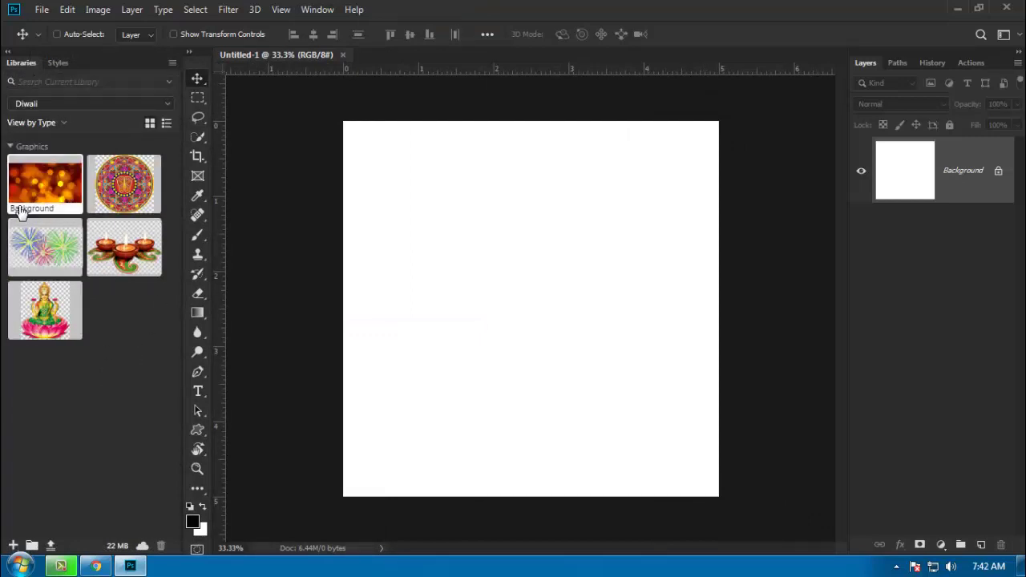
Step: Place the orange bokeh Background graphic and stretch it to fill the canvas
left_click_drag(56, 201, 543, 293)
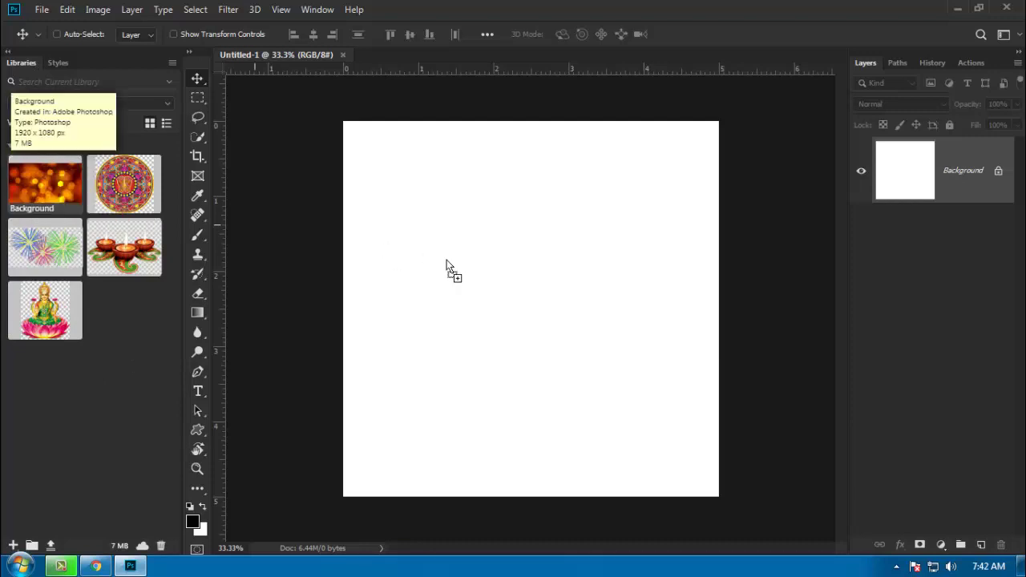
left_click_drag(668, 284, 648, 221)
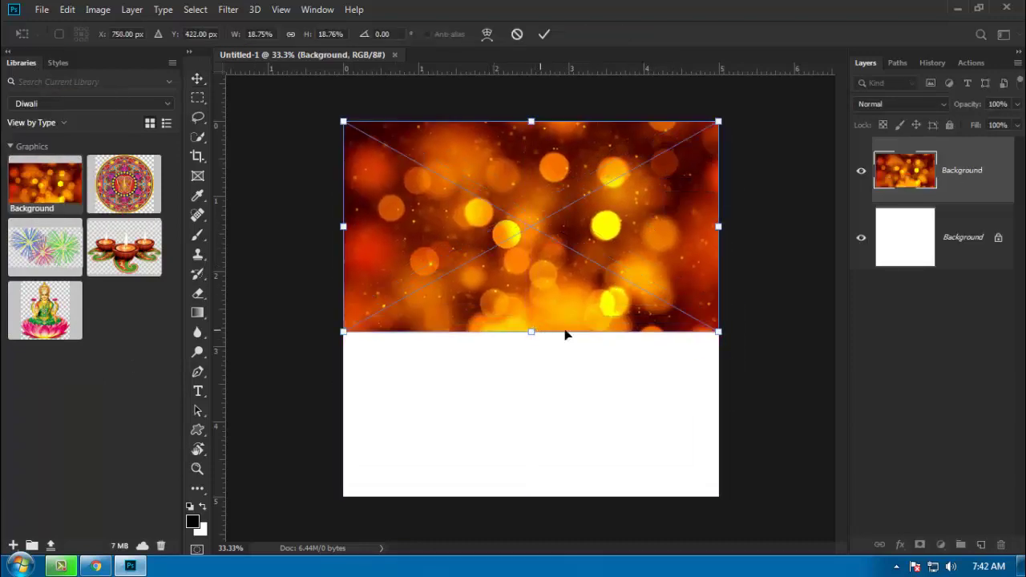
left_click_drag(720, 332, 840, 401)
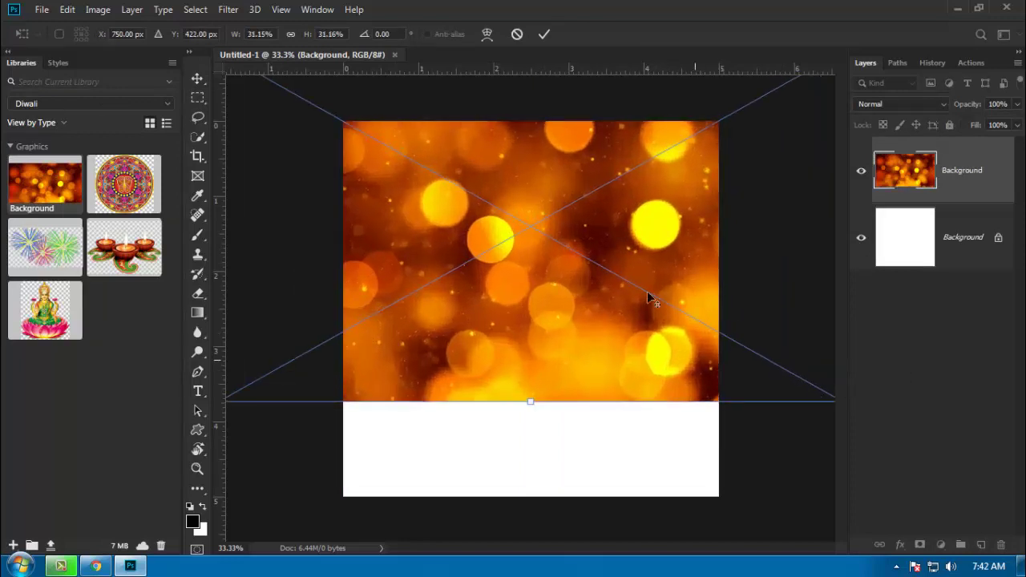
left_click_drag(647, 291, 665, 348)
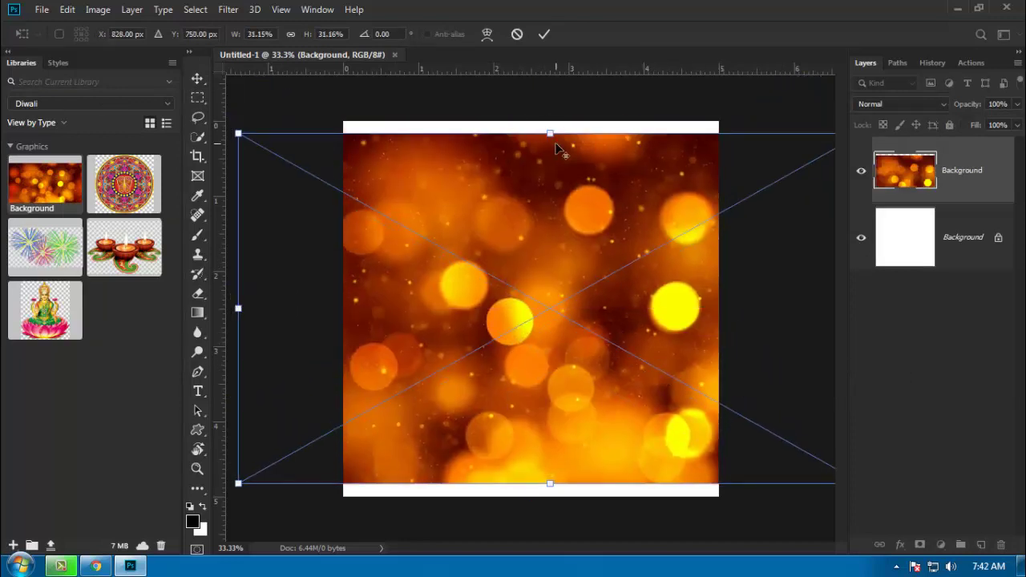
left_click_drag(552, 133, 551, 120)
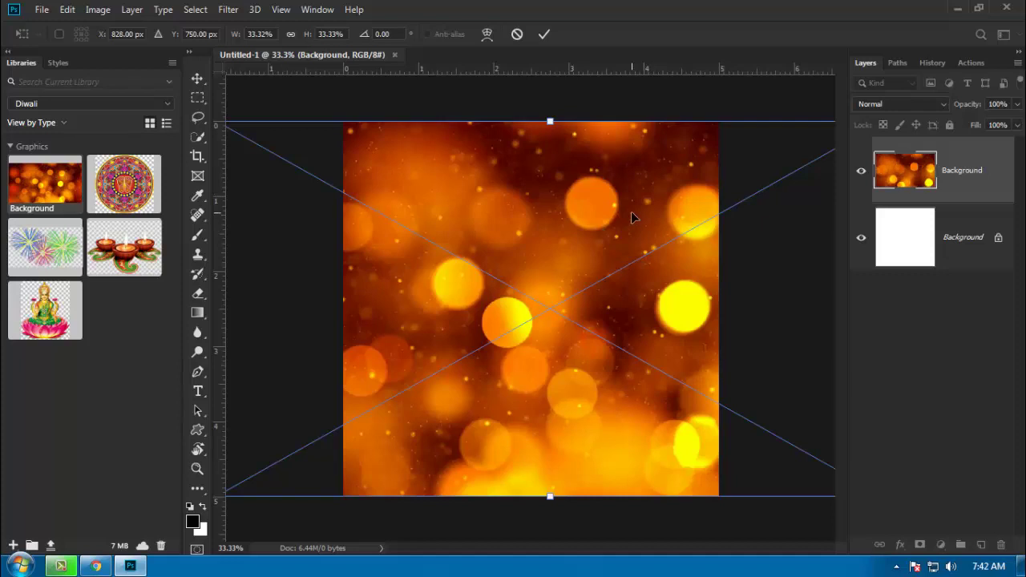
key("Return")
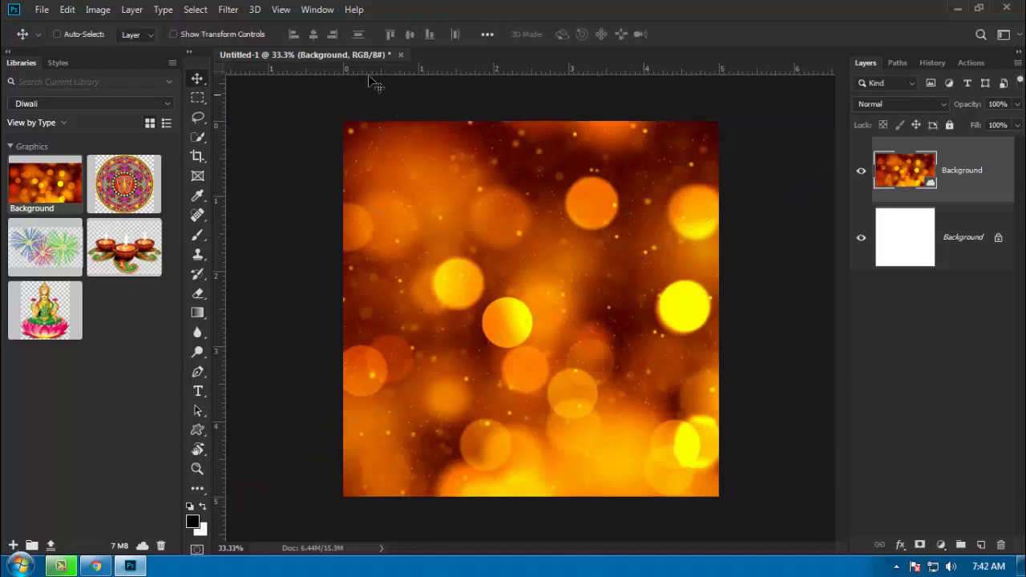
Step: Apply a 12.5-pixel Gaussian Blur smart filter to the bokeh layer
left_click(230, 12)
mouse_move(236, 180)
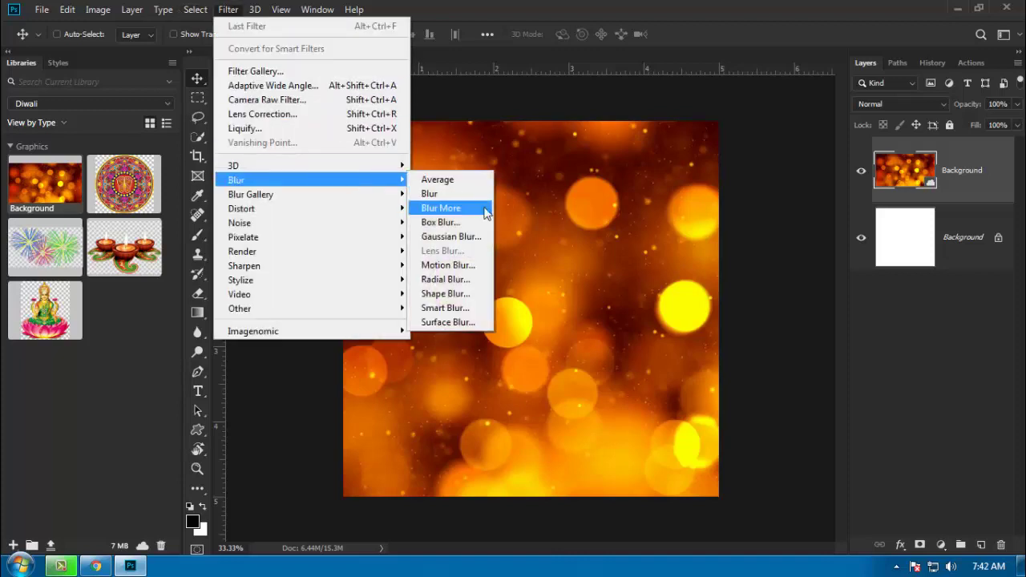
left_click(446, 235)
left_click_drag(512, 91, 771, 95)
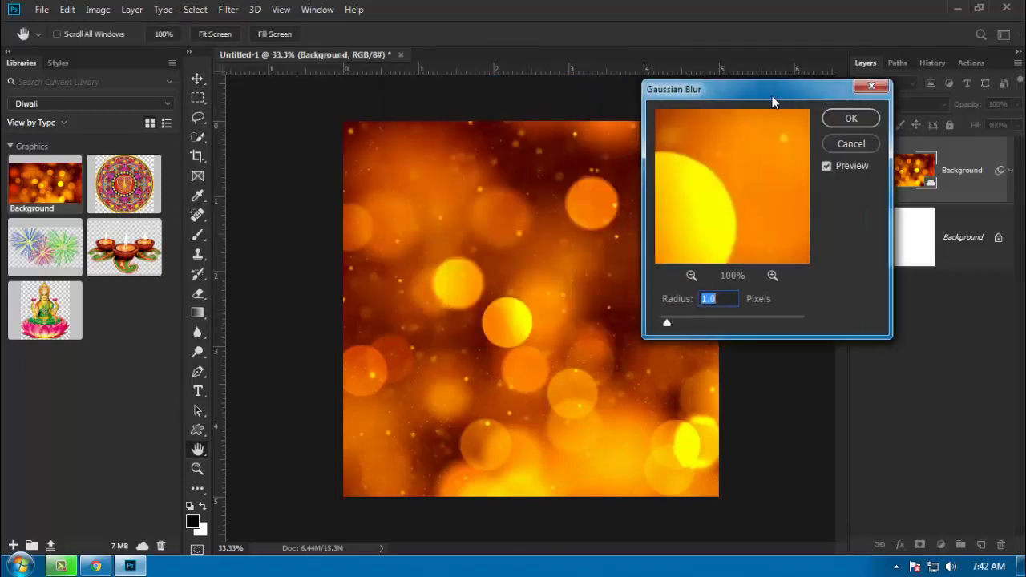
mouse_move(668, 321)
left_mouse_down()
mouse_move(736, 319)
mouse_move(718, 319)
left_mouse_up()
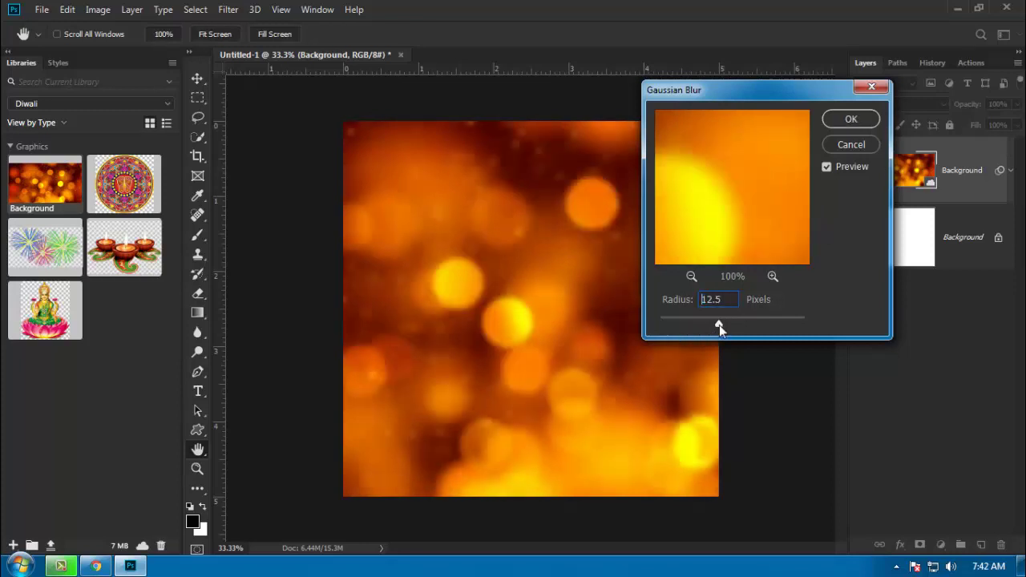
left_click(853, 121)
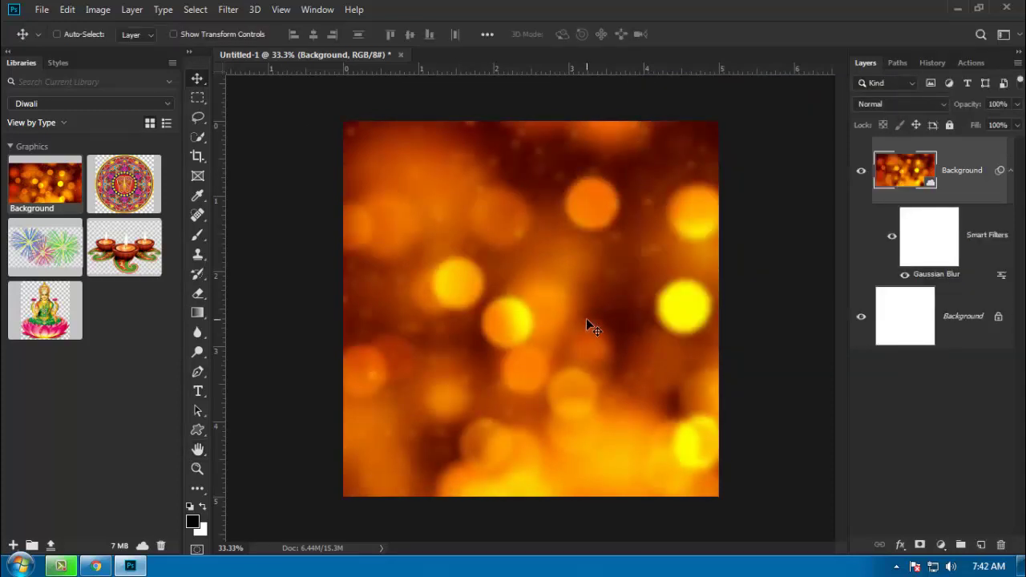
Step: Switch to the Custom Shape Tool and append the All shape set
left_click(198, 431)
left_click(303, 502)
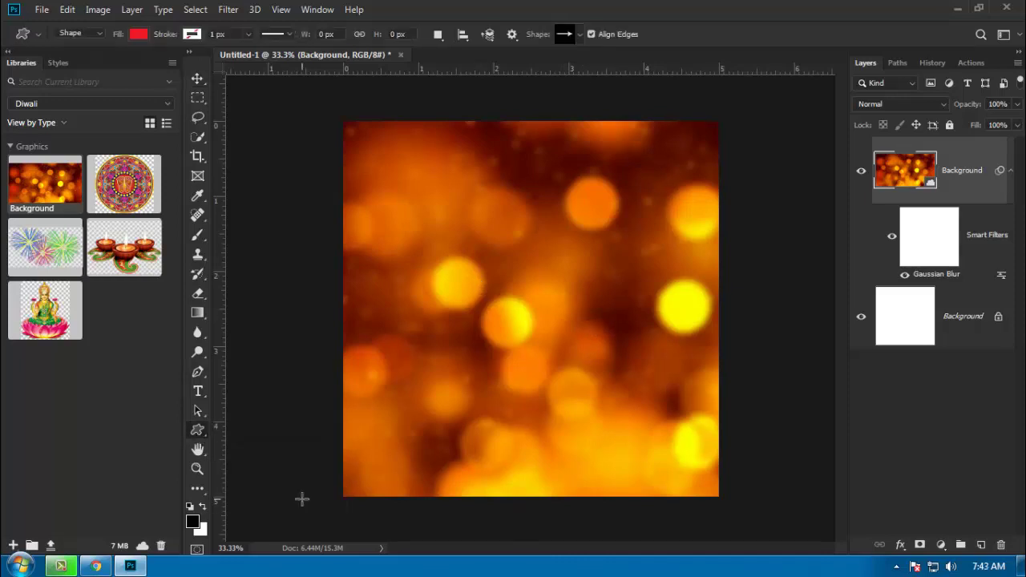
left_click(582, 34)
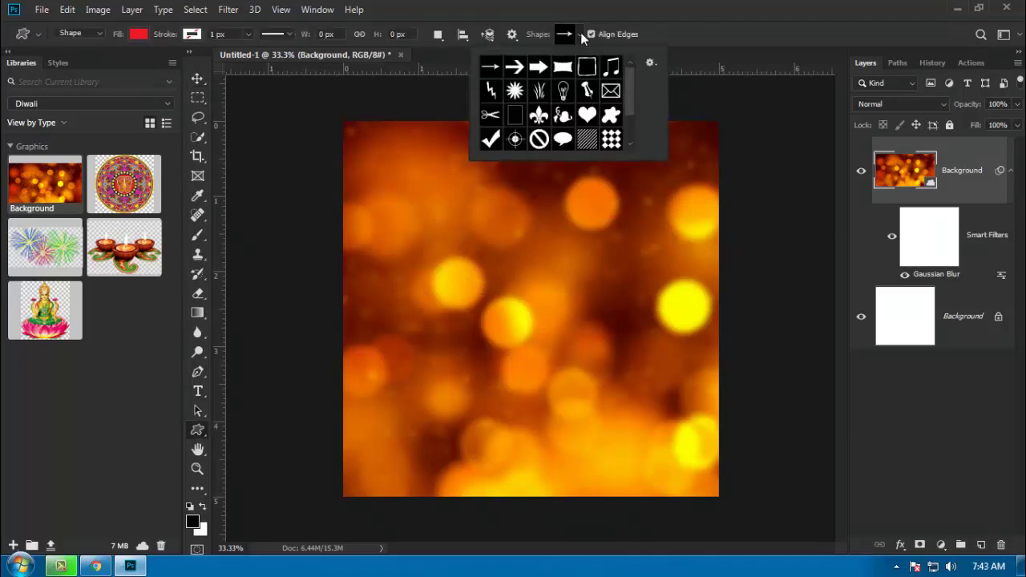
left_click_drag(659, 153, 784, 371)
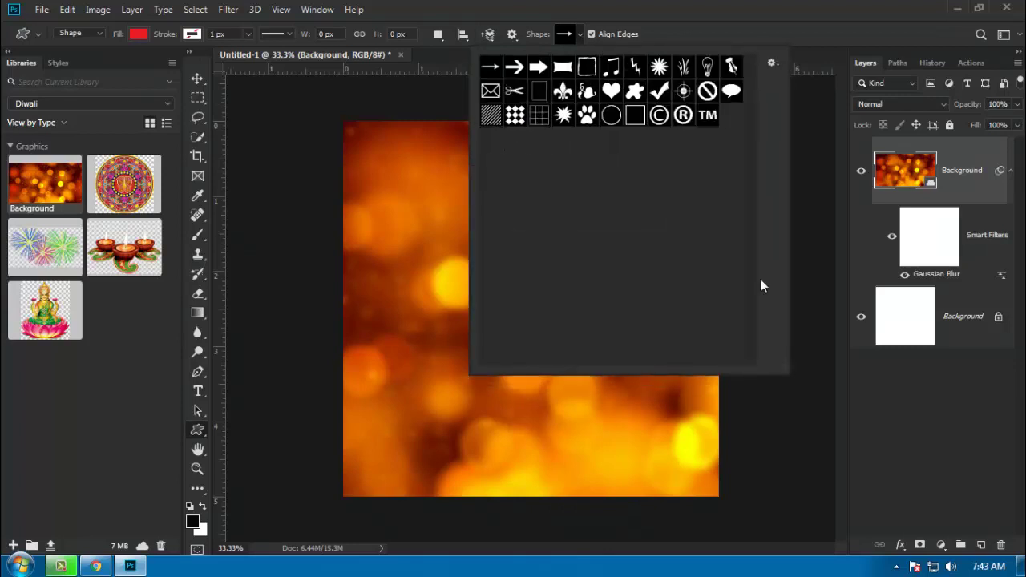
left_click(772, 63)
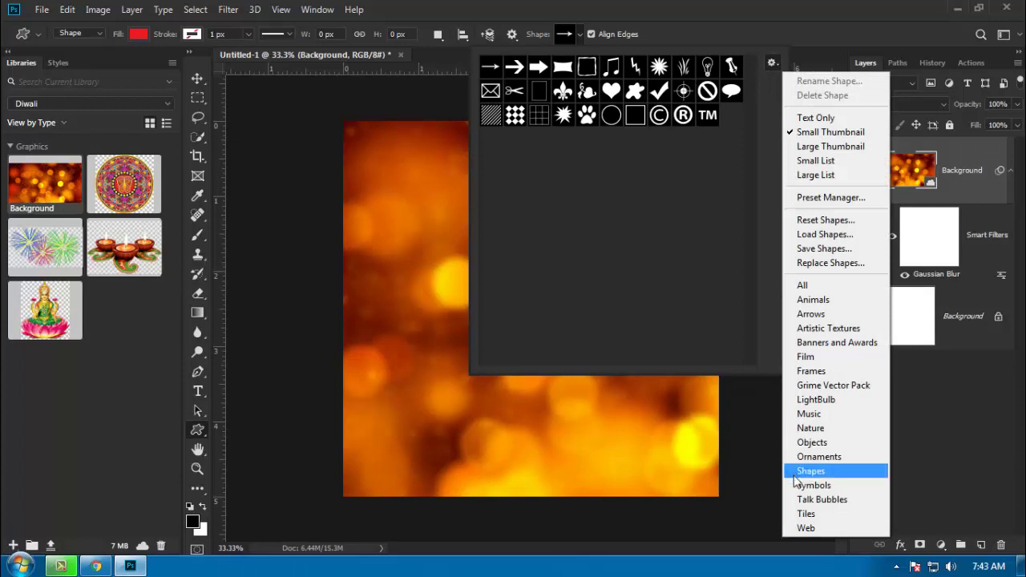
left_click(838, 287)
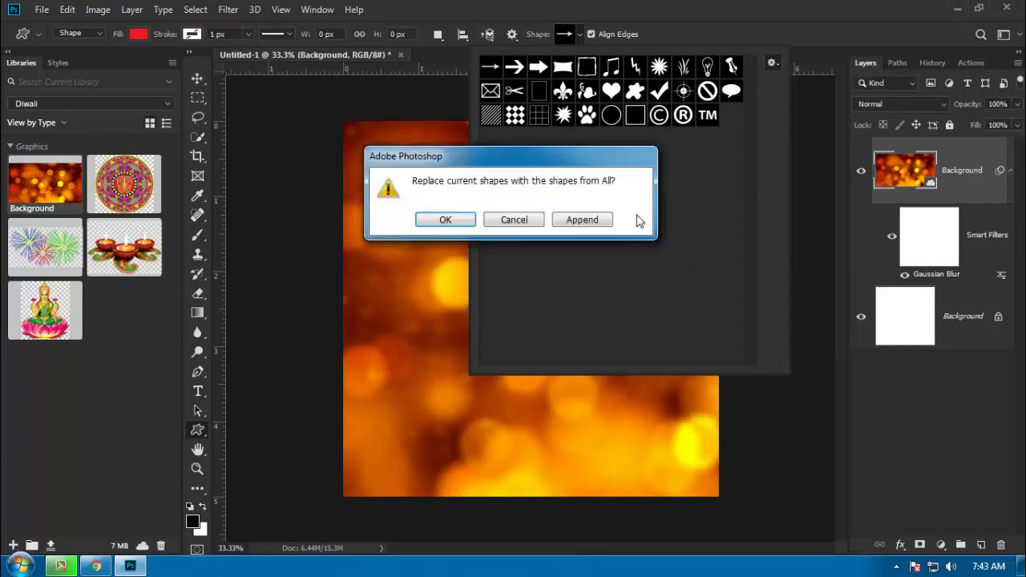
left_click(586, 221)
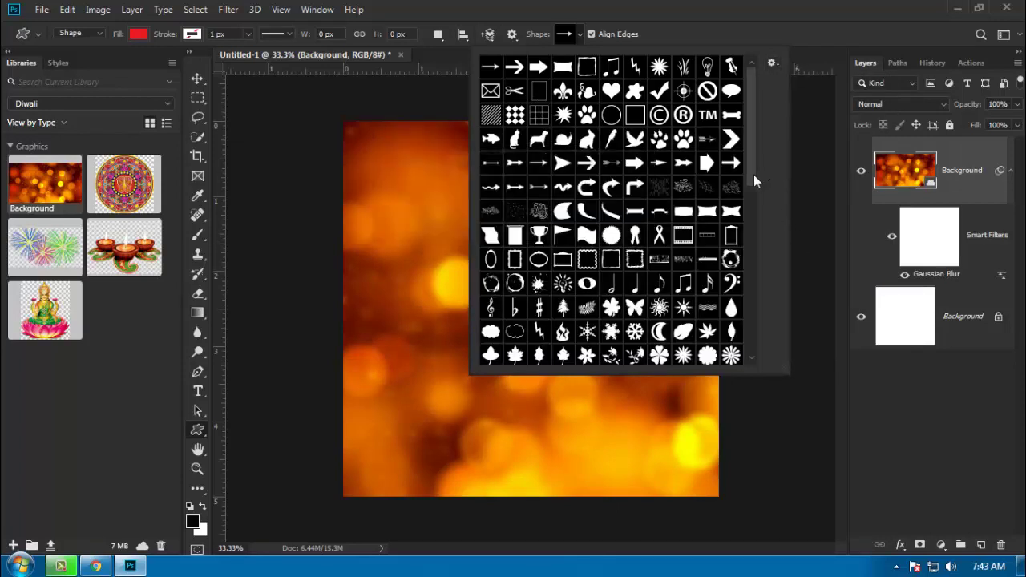
Step: Pick the ornamental flower shape from the custom shape list
scroll(748, 191, "down", 3)
scroll(755, 212, "down", 3)
scroll(757, 234, "down", 3)
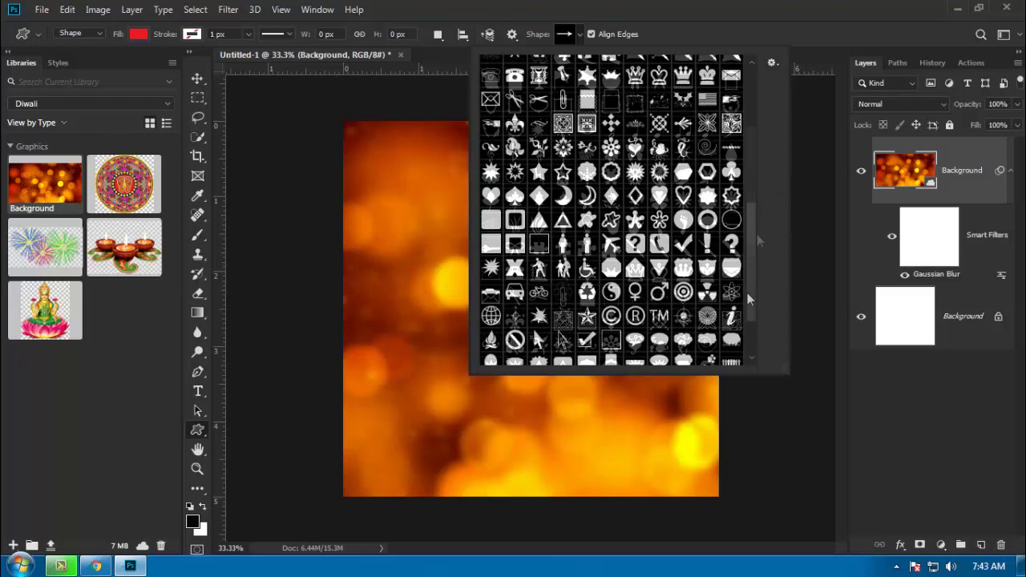
scroll(748, 297, "down", 3)
left_click_drag(747, 300, 750, 249)
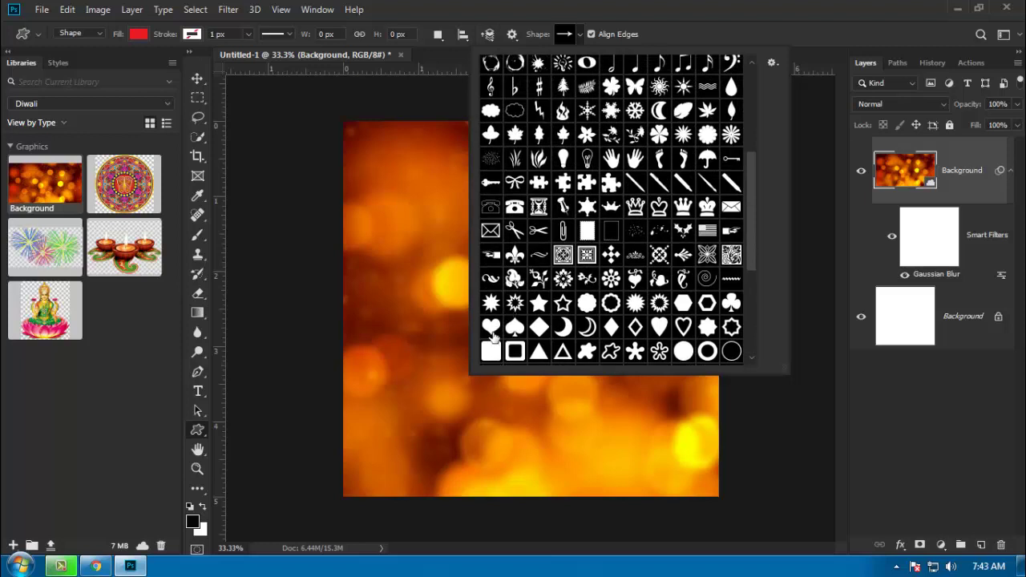
left_click(565, 281)
left_click(139, 34)
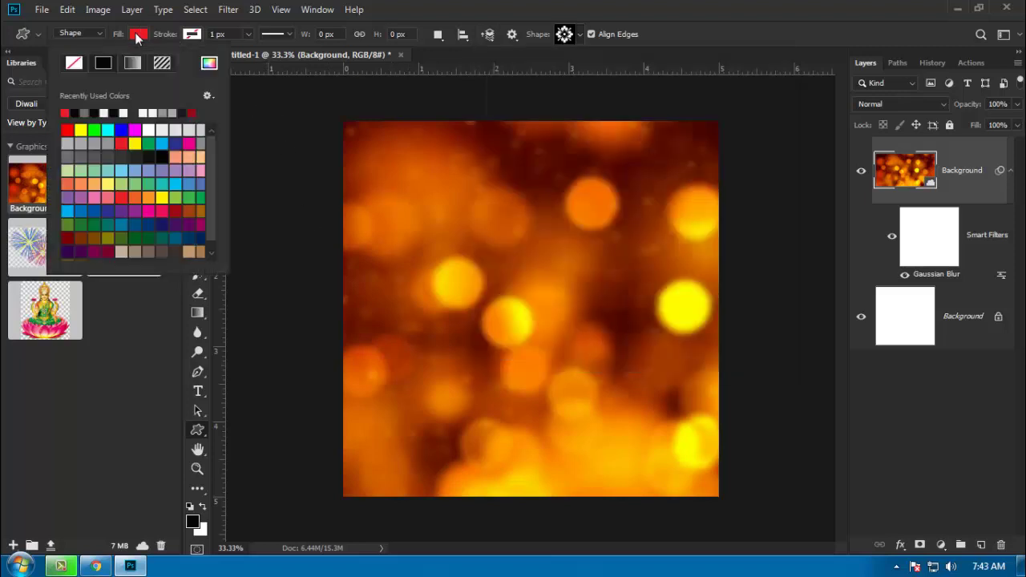
Step: Set the shape fill to white and draw the flower at the canvas centre
left_click(141, 37)
left_click(156, 133)
left_click(526, 296)
mouse_move(521, 310)
left_mouse_down()
mouse_move(607, 377)
mouse_move(593, 368)
left_mouse_up()
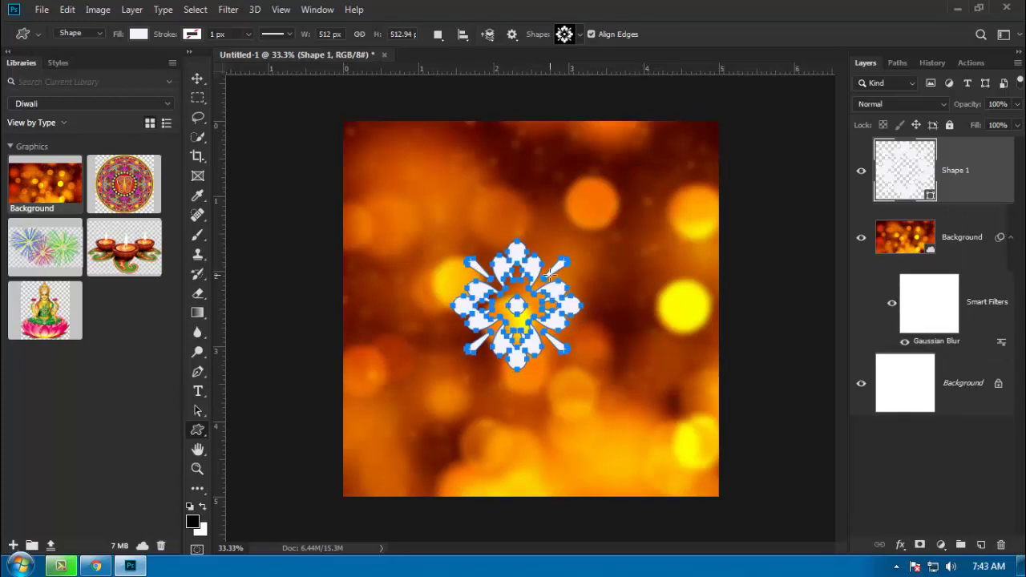
Step: Move the flower upper-left and add a smaller copy below it
key("v")
mouse_move(523, 275)
left_mouse_down()
mouse_move(418, 176)
mouse_move(425, 164)
mouse_move(482, 286)
left_mouse_up()
key("ctrl+t")
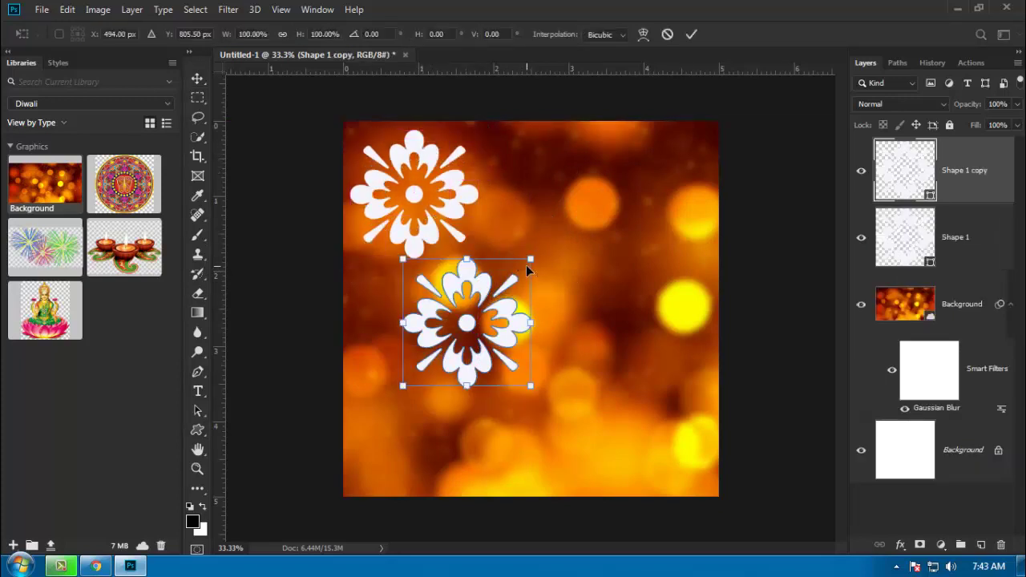
left_click_drag(530, 259, 514, 279)
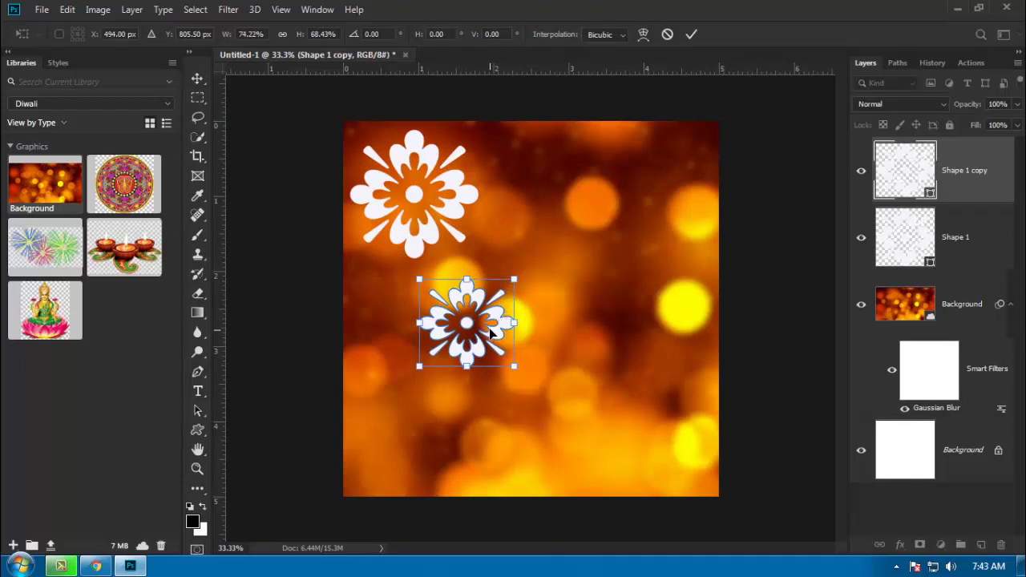
mouse_move(486, 329)
left_mouse_down()
mouse_move(431, 314)
mouse_move(473, 320)
left_mouse_up()
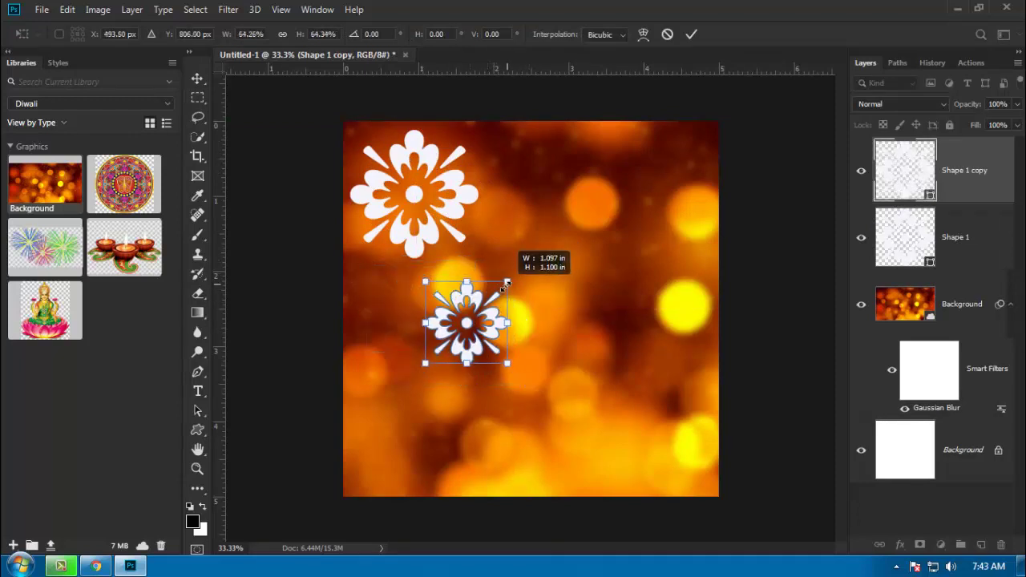
left_click_drag(529, 260, 497, 287)
left_click_drag(433, 305, 359, 278)
key("Return")
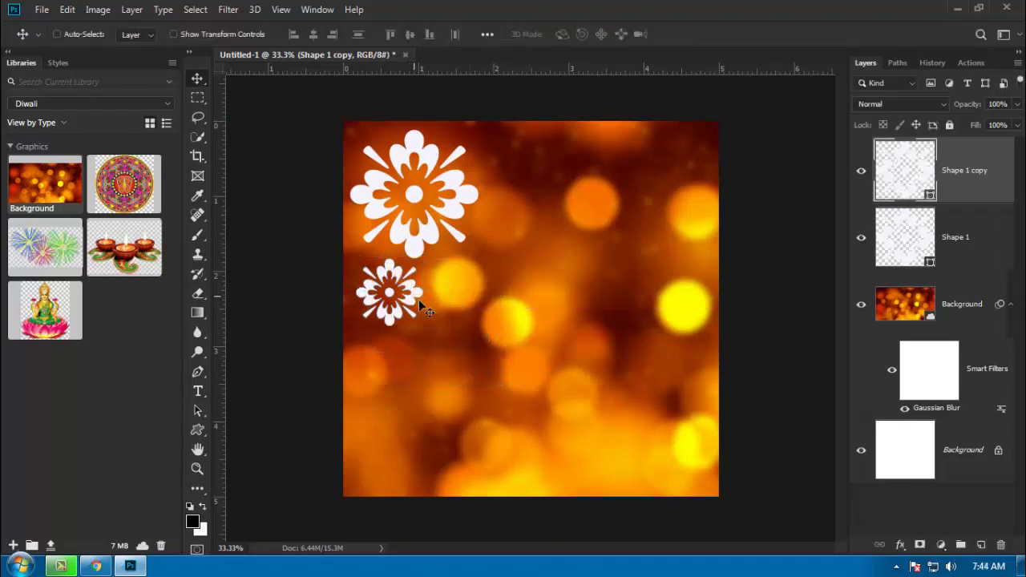
Step: Add two more scaled flower copies, the last shrunk to about 61%
mouse_move(414, 302)
left_mouse_down()
mouse_move(481, 294)
mouse_move(496, 280)
mouse_move(518, 324)
left_mouse_up()
key("ctrl+alt+t")
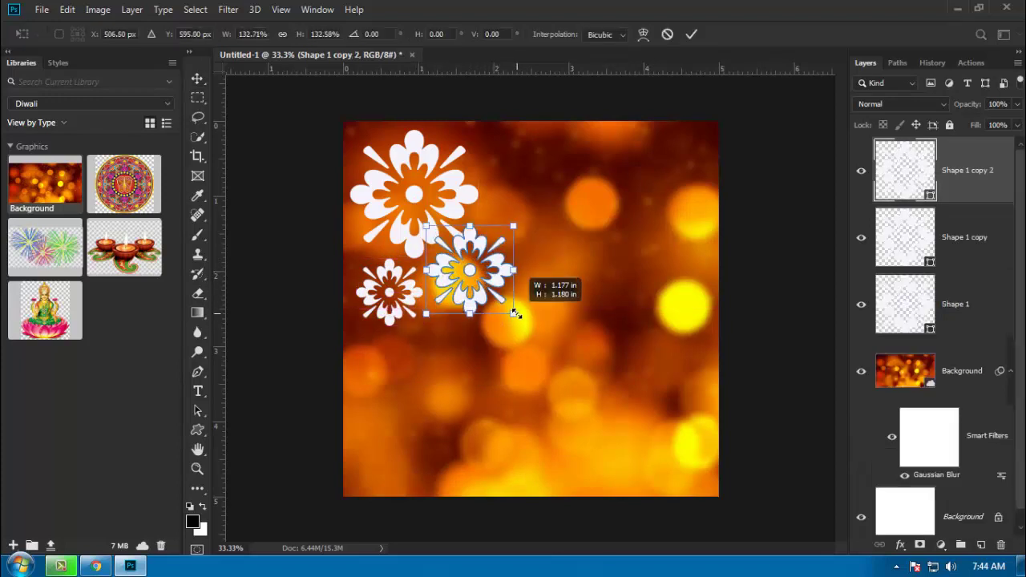
key("Return")
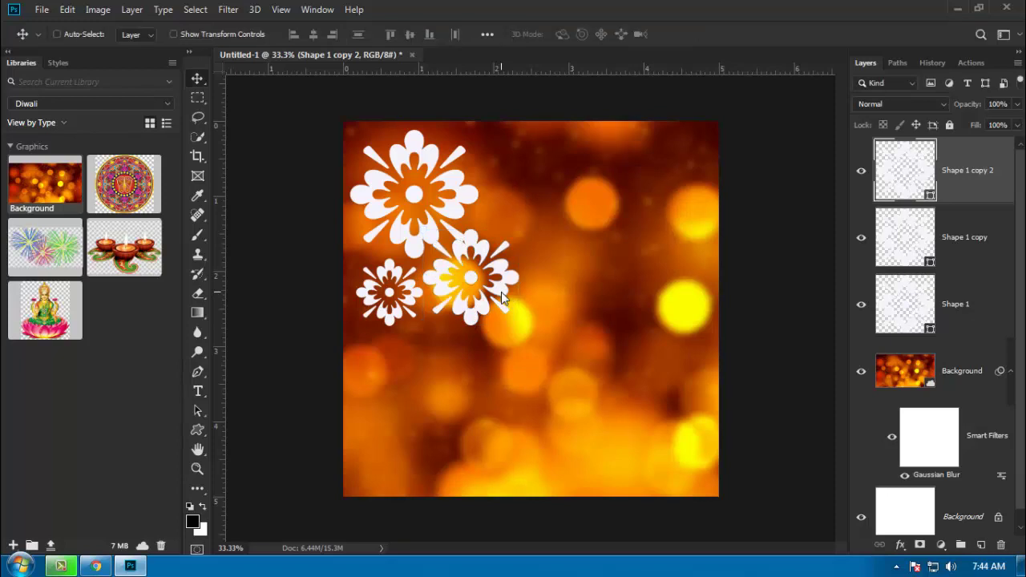
left_click_drag(407, 307, 488, 355)
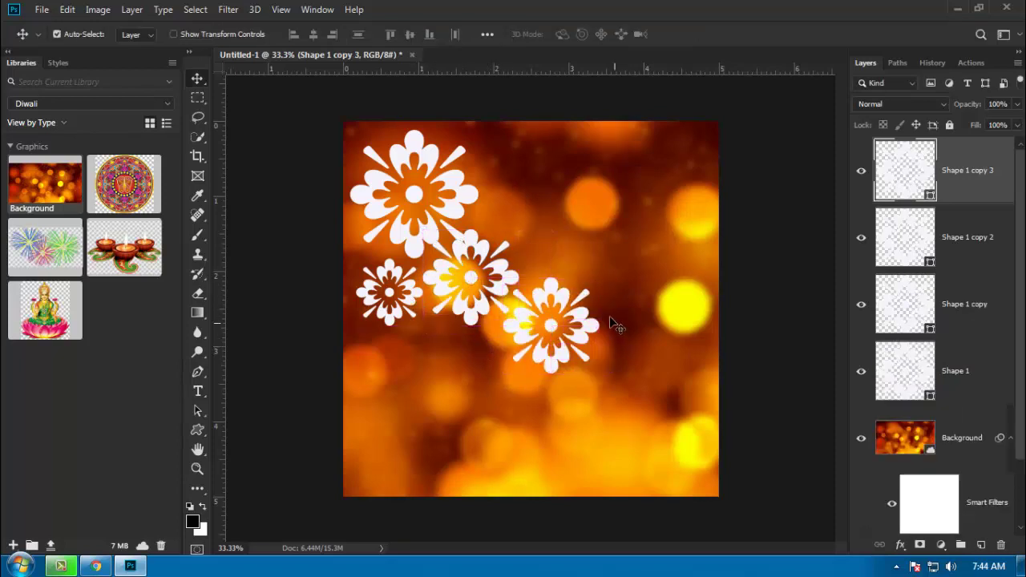
key("ctrl+t")
mouse_move(598, 279)
left_mouse_down()
mouse_move(574, 302)
mouse_move(447, 355)
left_mouse_up()
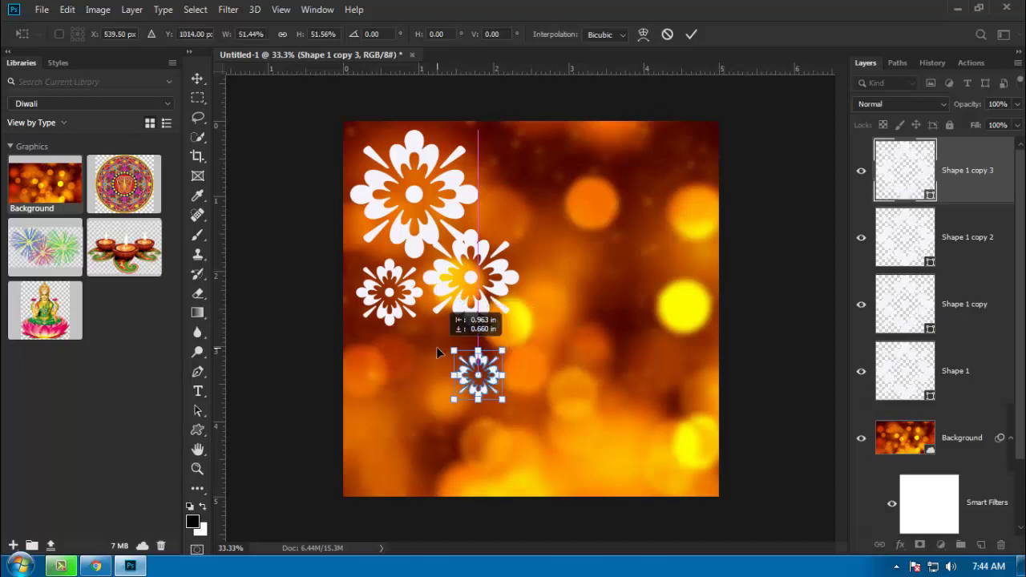
key("Return")
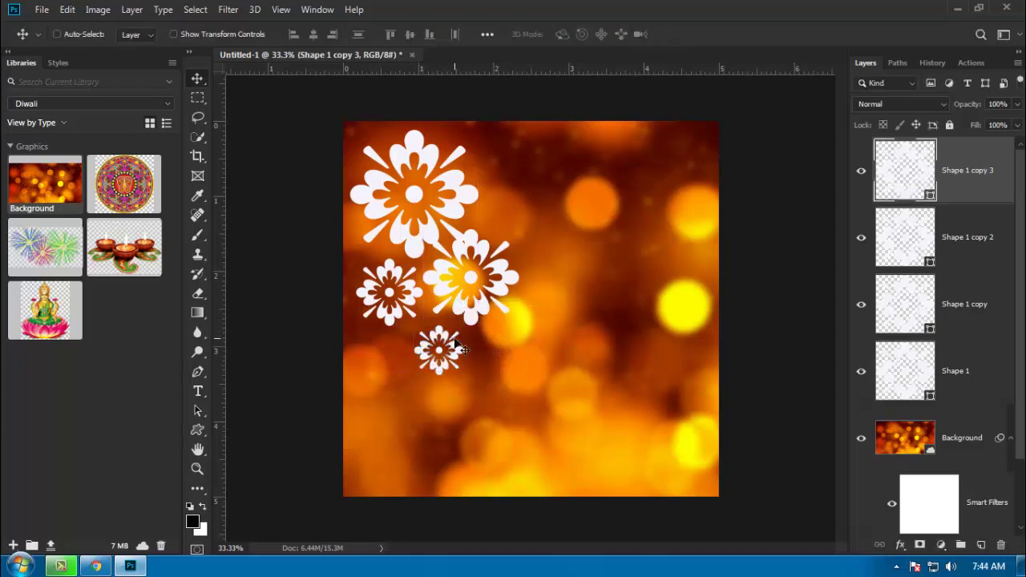
Step: Merge the four flower layers, fade them to 50% opacity, and bring up the Open dialog
left_click(966, 377, "shift")
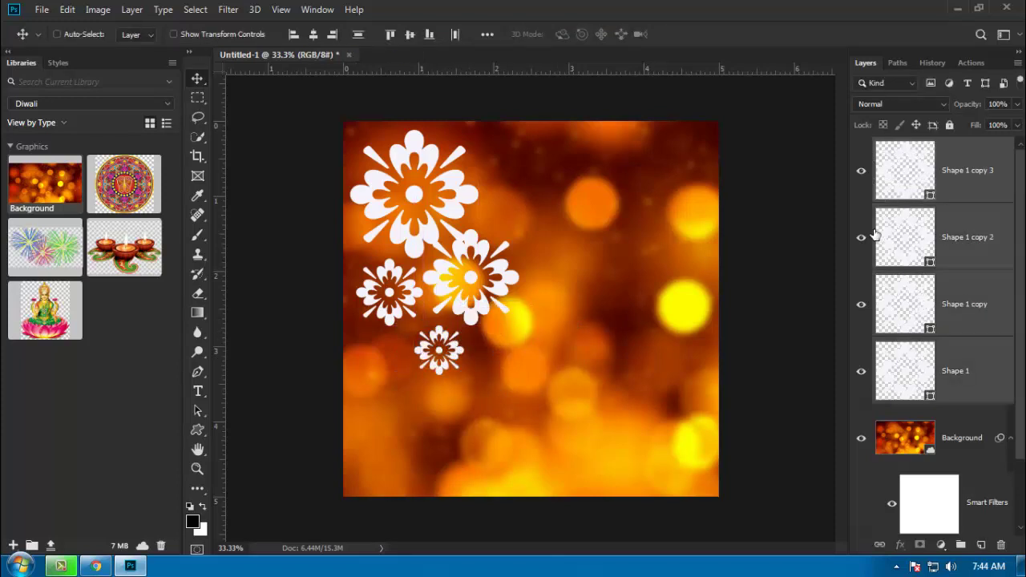
key("ctrl+e")
key("5")
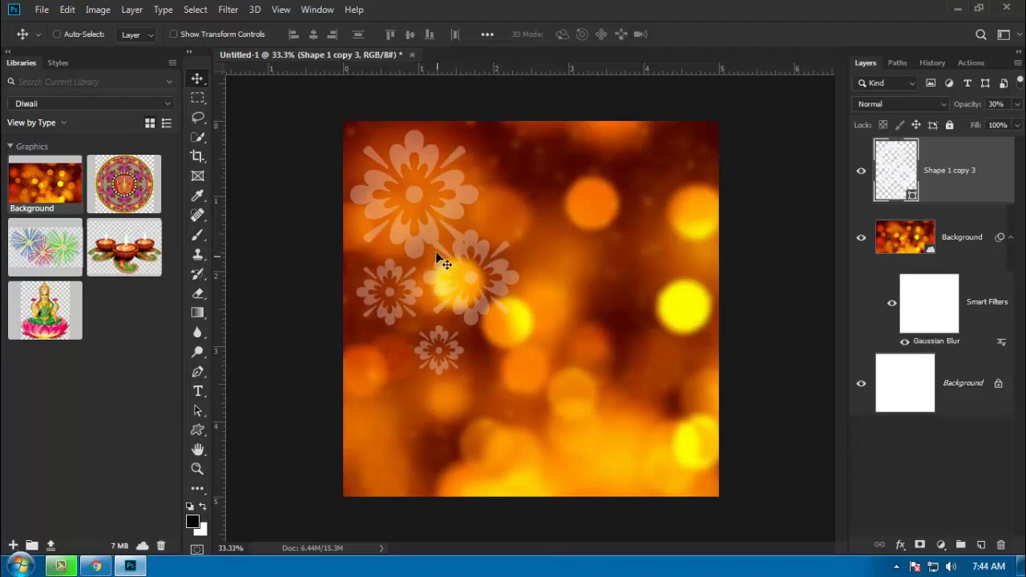
key("ctrl+o")
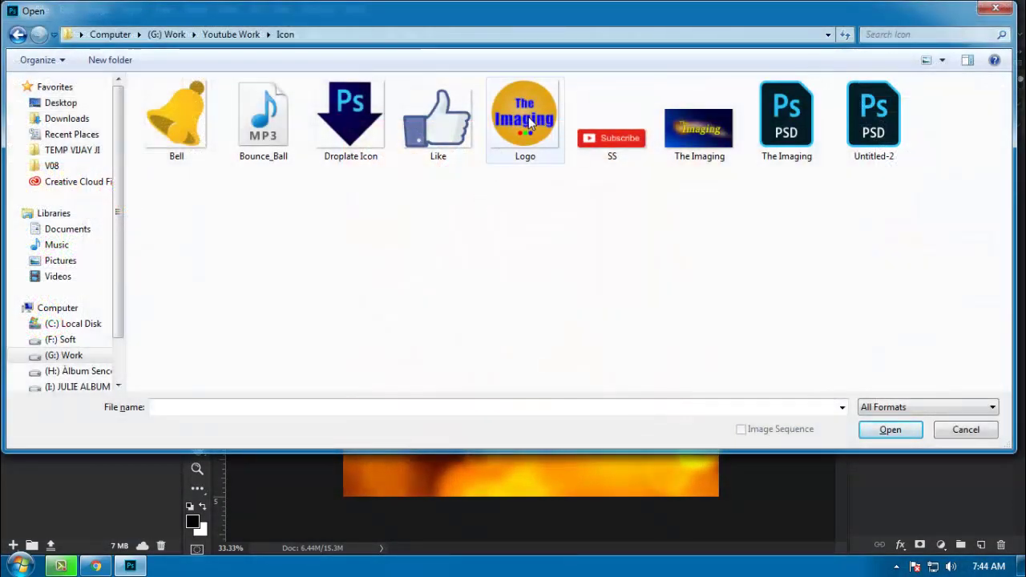
Step: Open Logo.png and place The Imaging logo on the poster's upper left
double_click(528, 128)
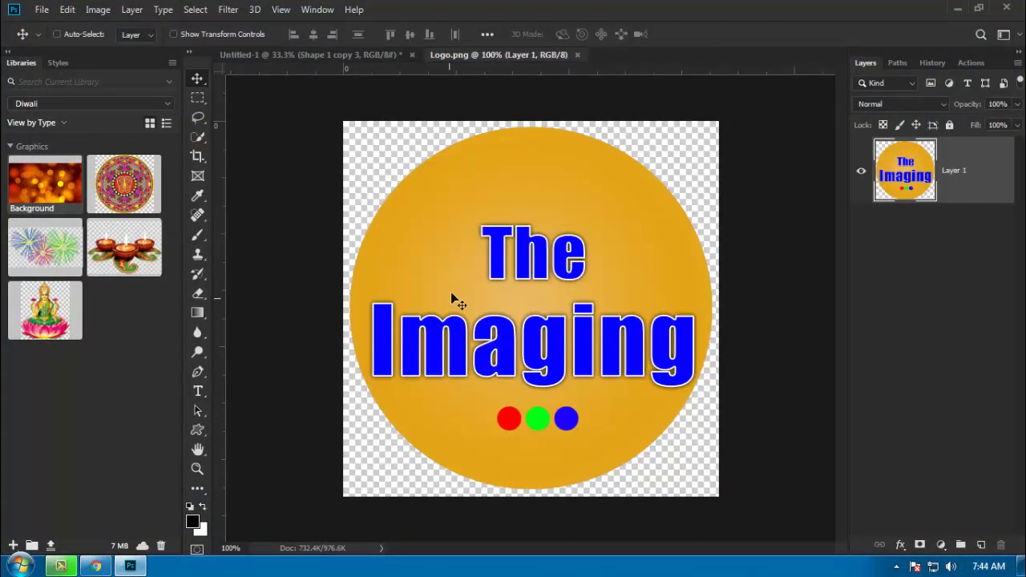
mouse_move(456, 298)
left_mouse_down()
mouse_move(415, 199)
mouse_move(427, 207)
left_mouse_up()
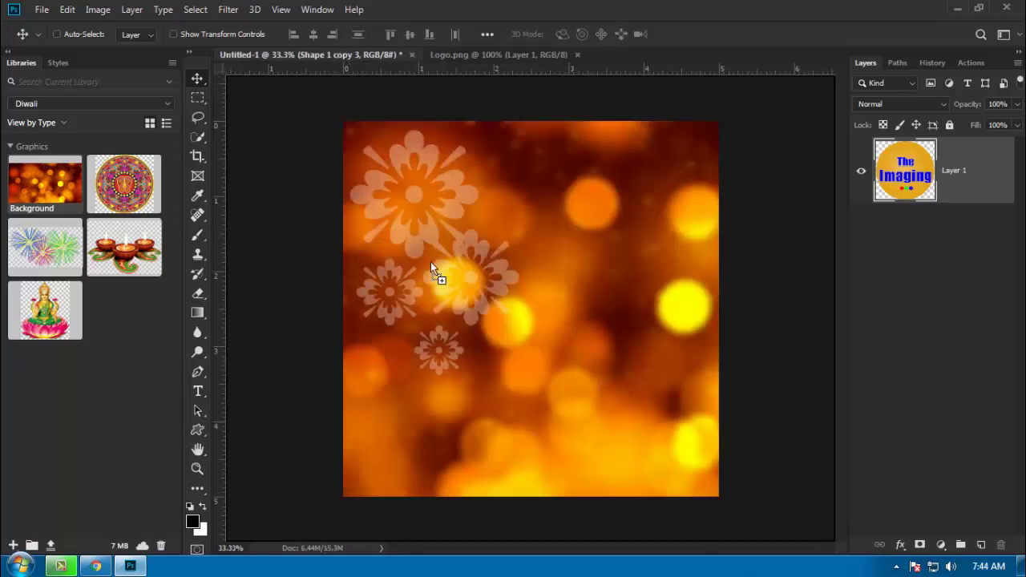
mouse_move(431, 261)
left_mouse_down()
mouse_move(457, 269)
mouse_move(453, 258)
left_mouse_up()
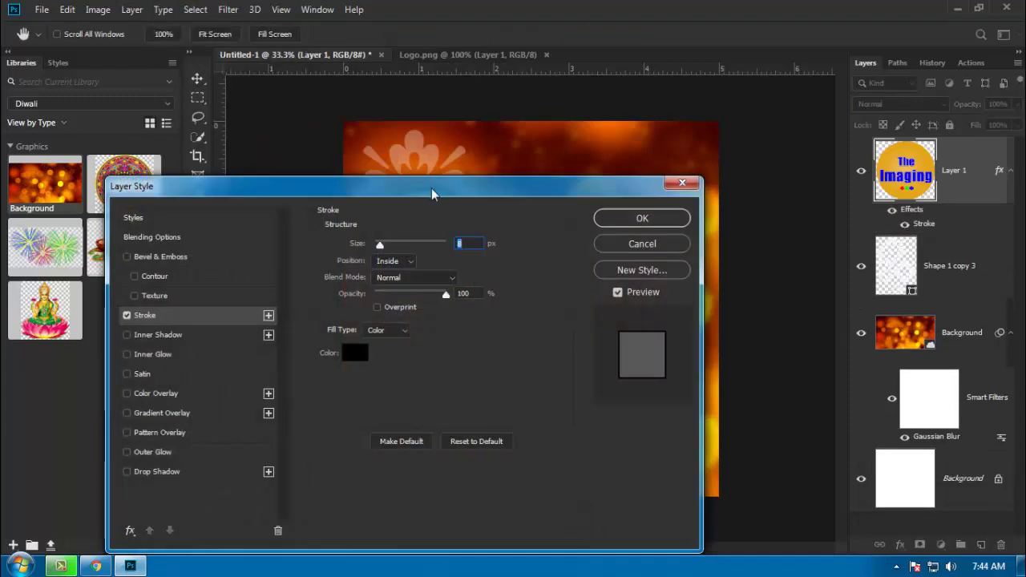
left_click_drag(431, 188, 948, 114)
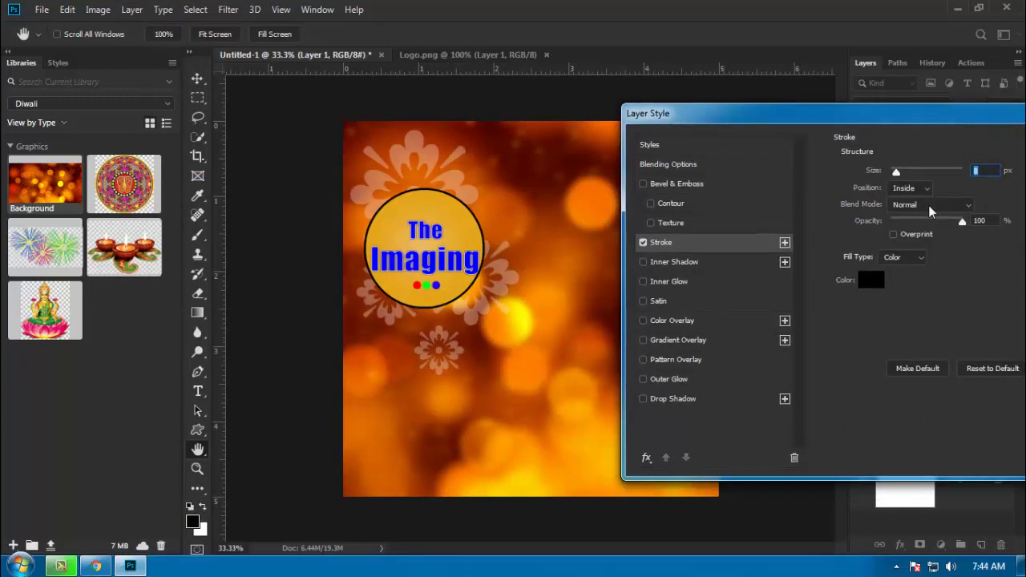
Step: Change the logo's stroke colour to white
left_click(871, 279)
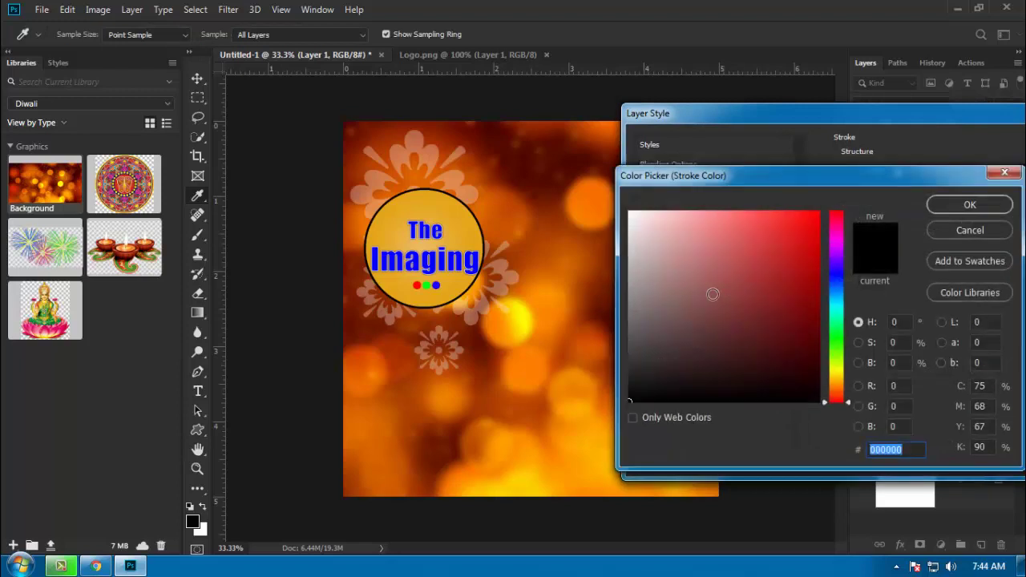
left_click(970, 206)
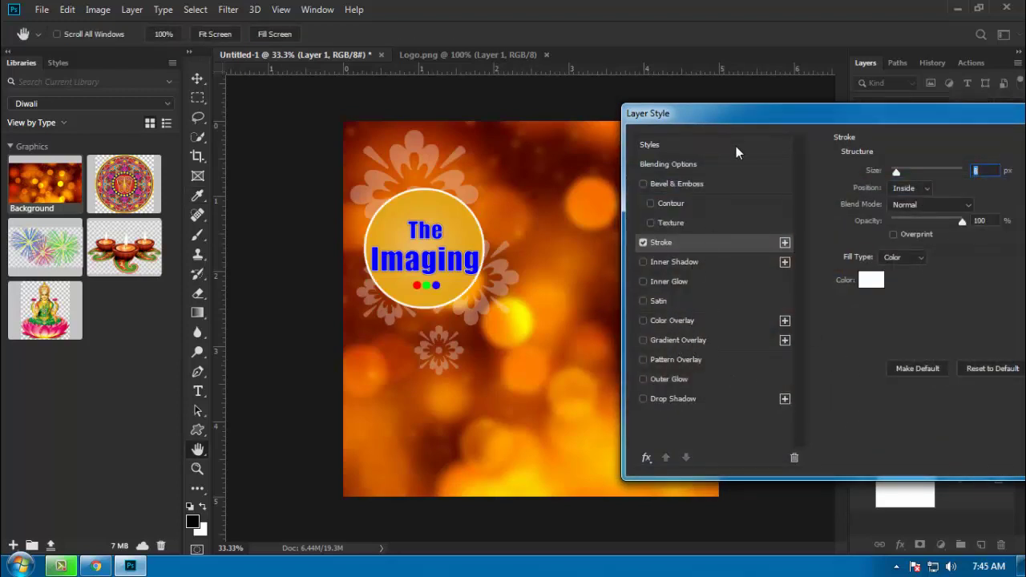
left_click_drag(734, 114, 643, 119)
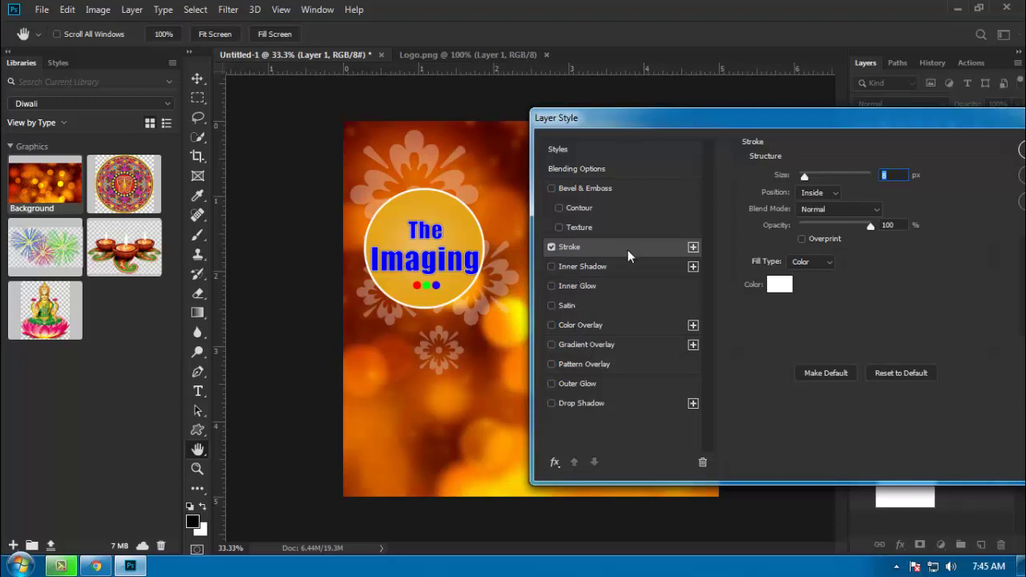
Step: Add a drop shadow: opacity 40, distance 0, spread 20, size 87
left_click(571, 406)
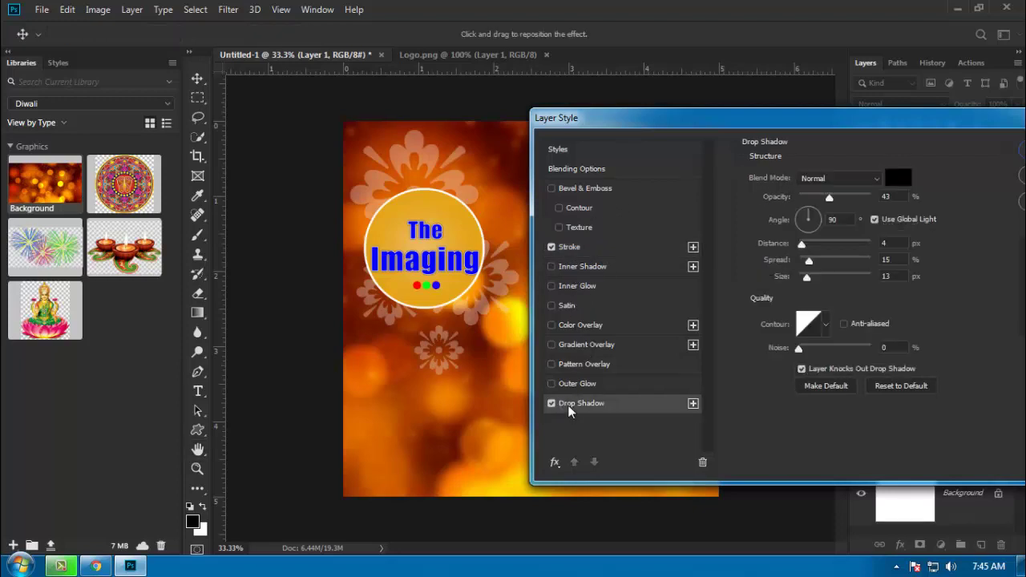
left_click_drag(830, 199, 863, 198)
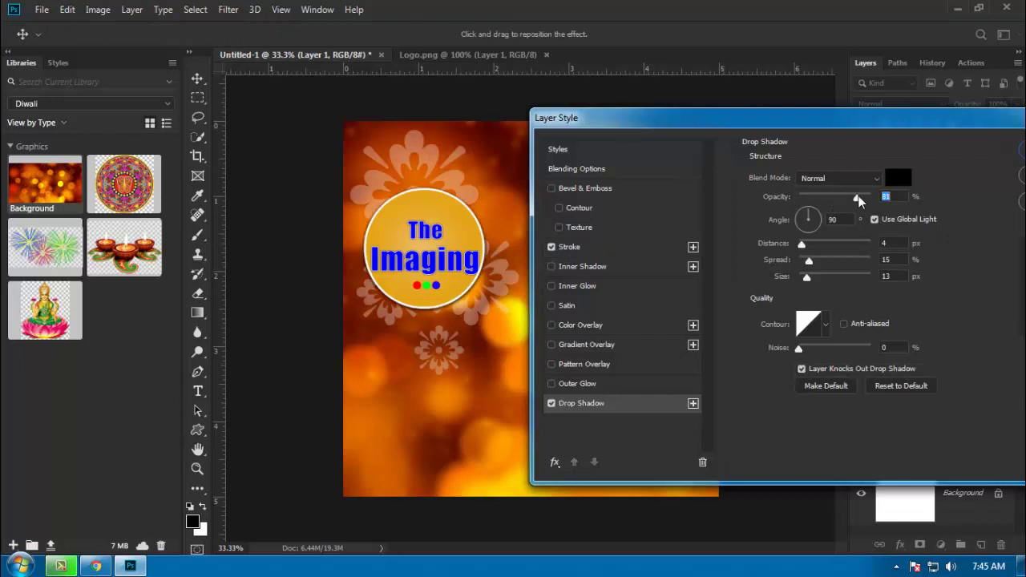
mouse_move(801, 244)
left_mouse_down()
mouse_move(839, 263)
mouse_move(830, 285)
left_mouse_up()
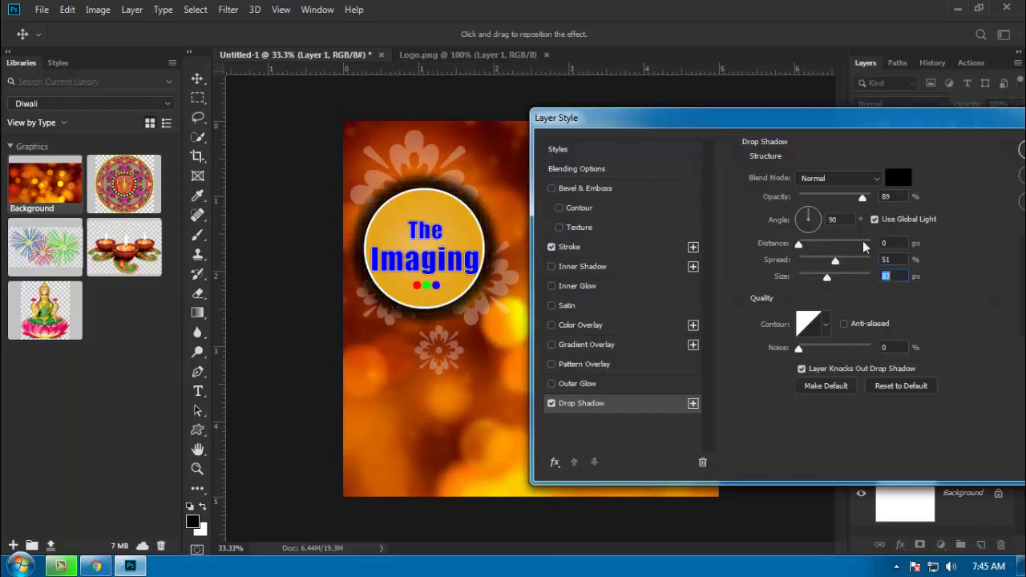
left_click_drag(863, 198, 818, 198)
left_click_drag(835, 260, 814, 257)
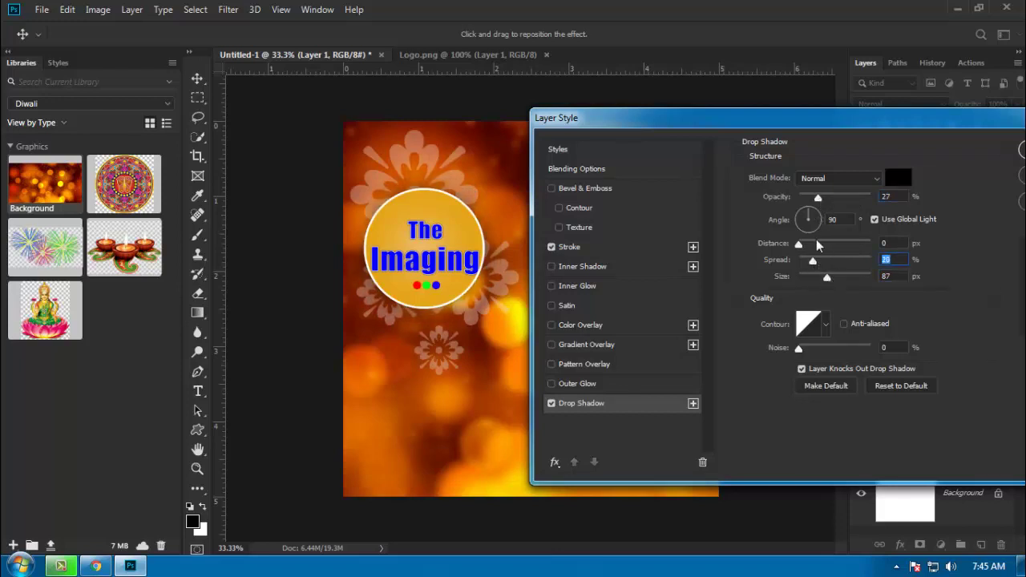
left_click_drag(818, 198, 828, 199)
left_click_drag(863, 125, 811, 123)
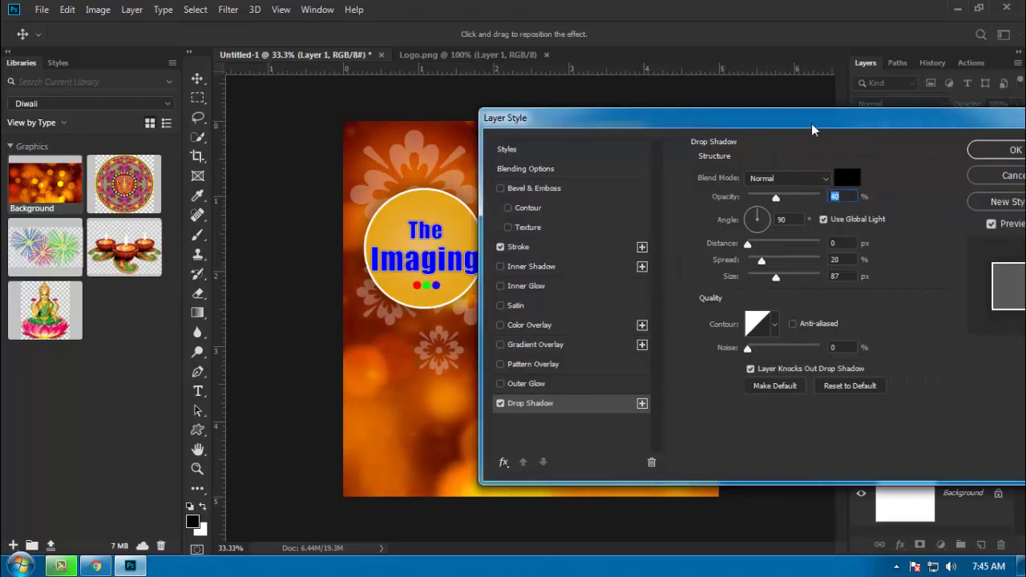
Step: Set the stroke position to Outside and apply the layer style
left_click(575, 248)
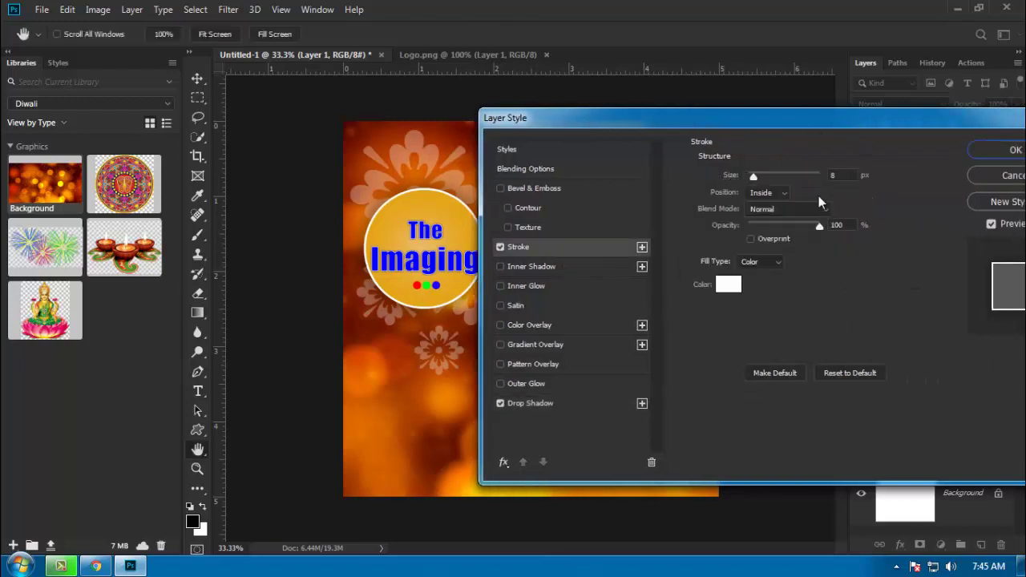
left_click(760, 195)
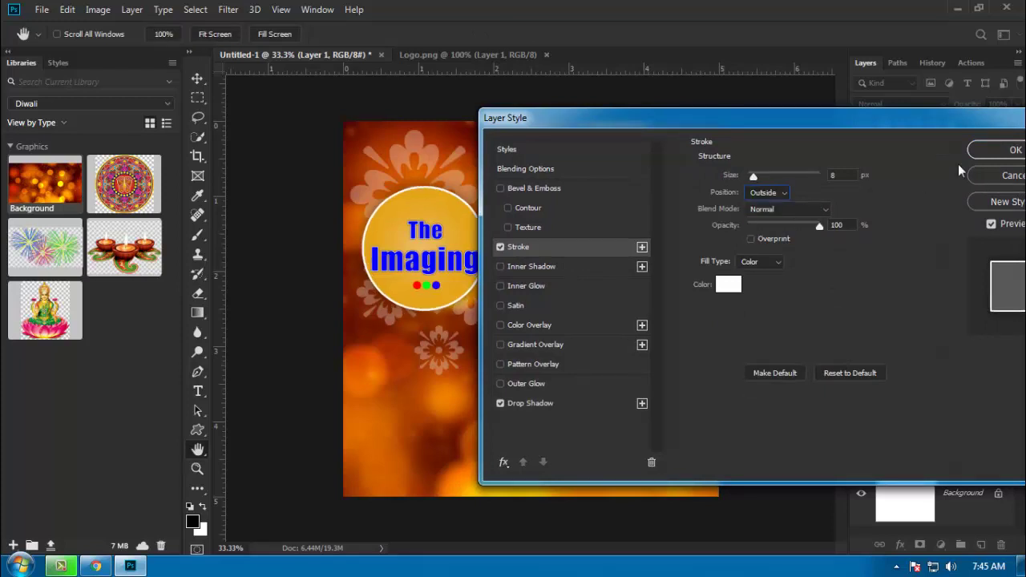
left_click(1000, 152)
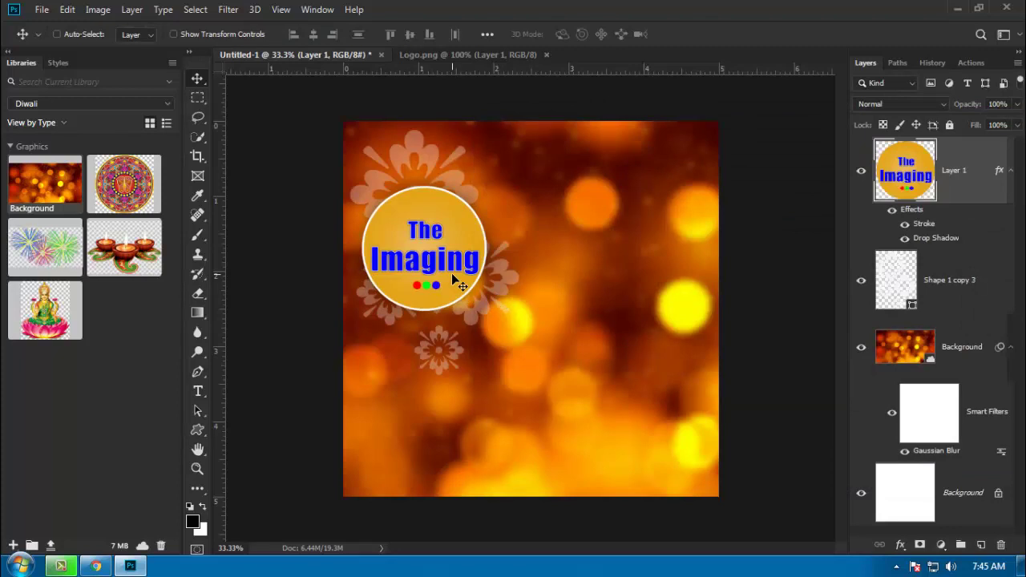
Step: Select the bokeh background layer and lower it to 80% opacity
right_click(607, 203)
left_click(625, 208)
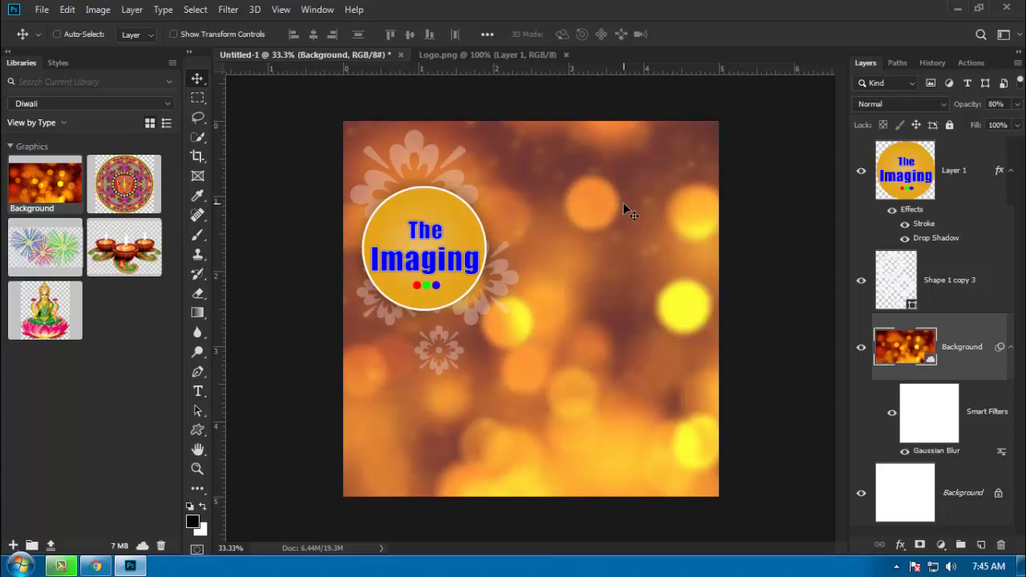
right_click(600, 209)
left_click(630, 218)
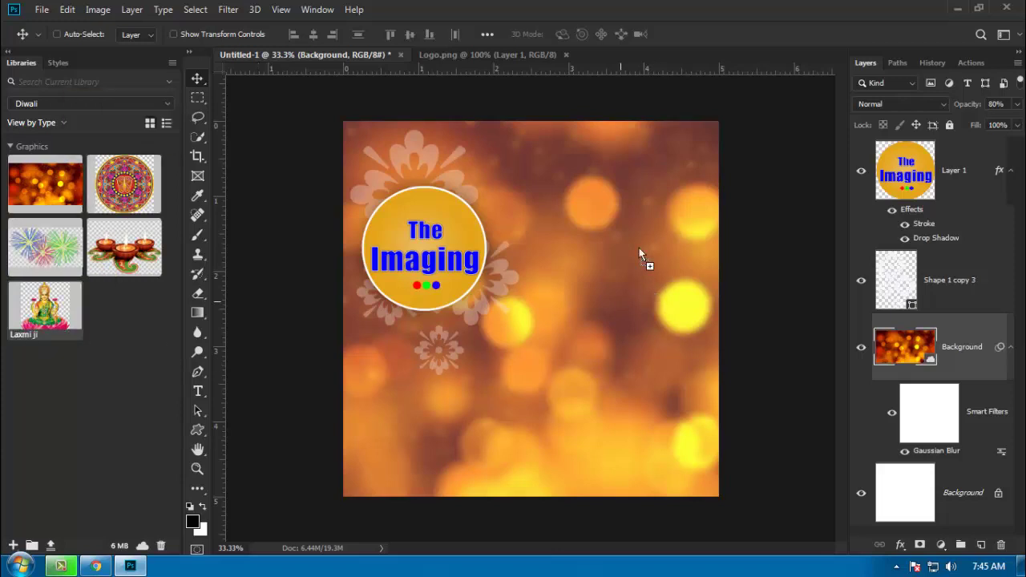
Step: Place Laxmi ji on the right half, scaled to about 11%
left_click_drag(631, 231, 633, 234)
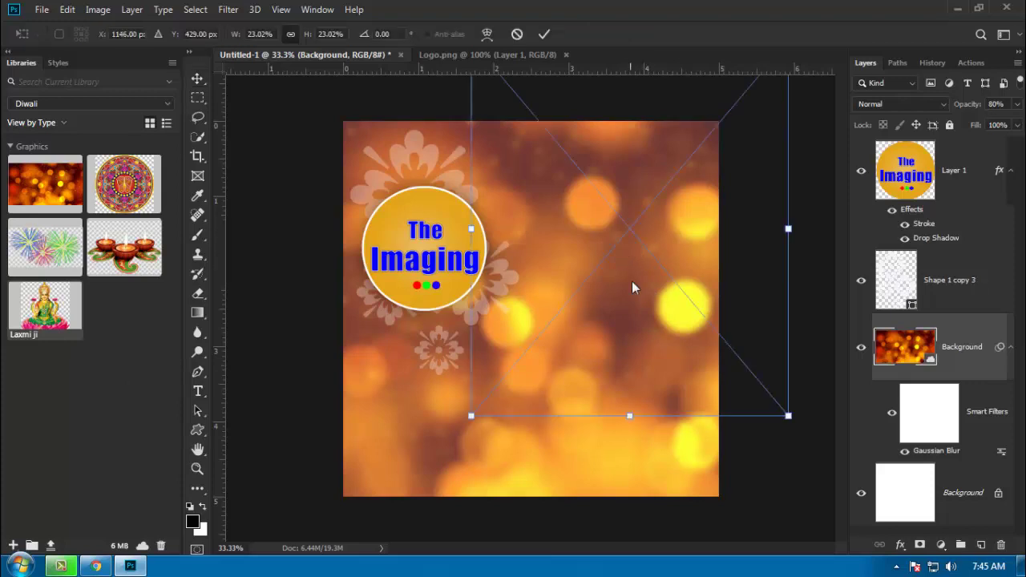
left_click_drag(789, 416, 680, 325)
left_click_drag(628, 281, 626, 291)
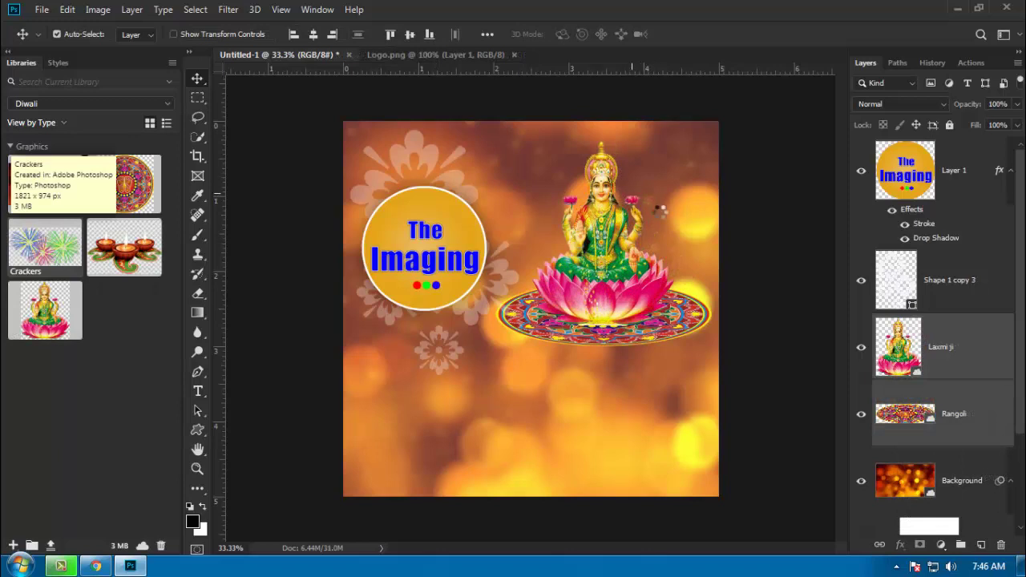
Step: Place the Crackers fireworks top right, behind Laxmi ji, at 50% opacity
left_click_drag(655, 210, 676, 209)
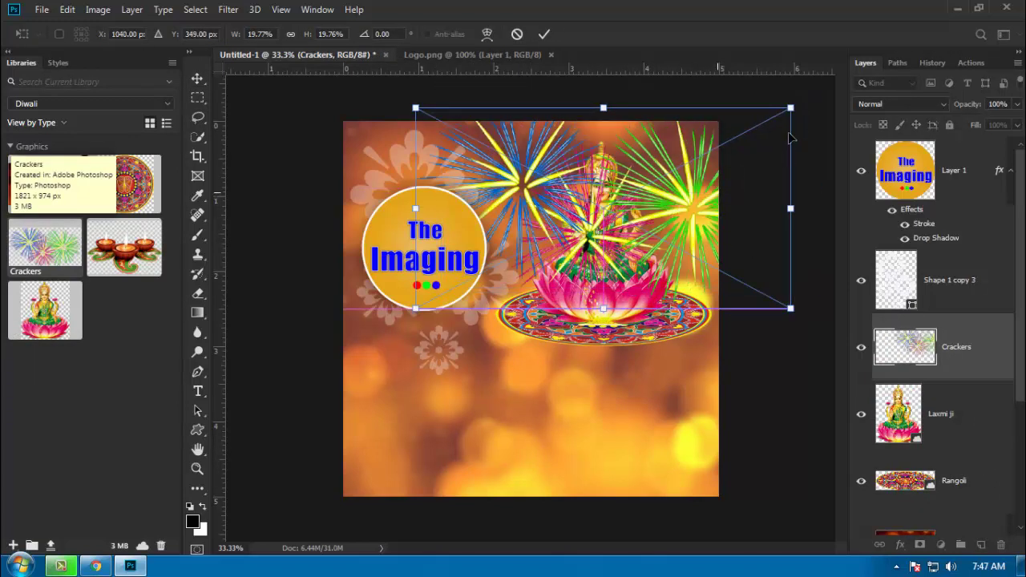
left_click_drag(791, 107, 768, 130)
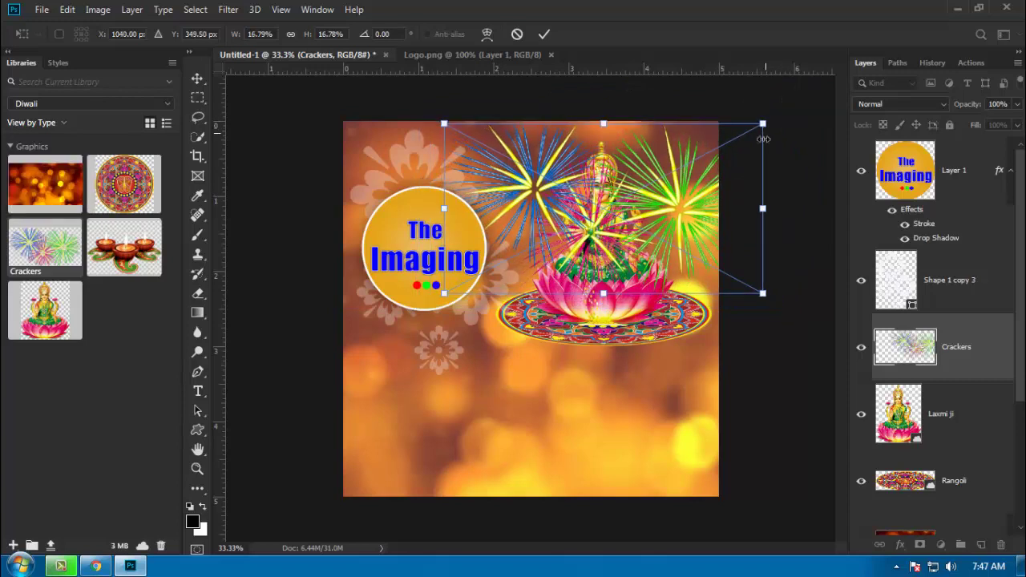
left_click_drag(705, 228, 703, 215)
key("Return")
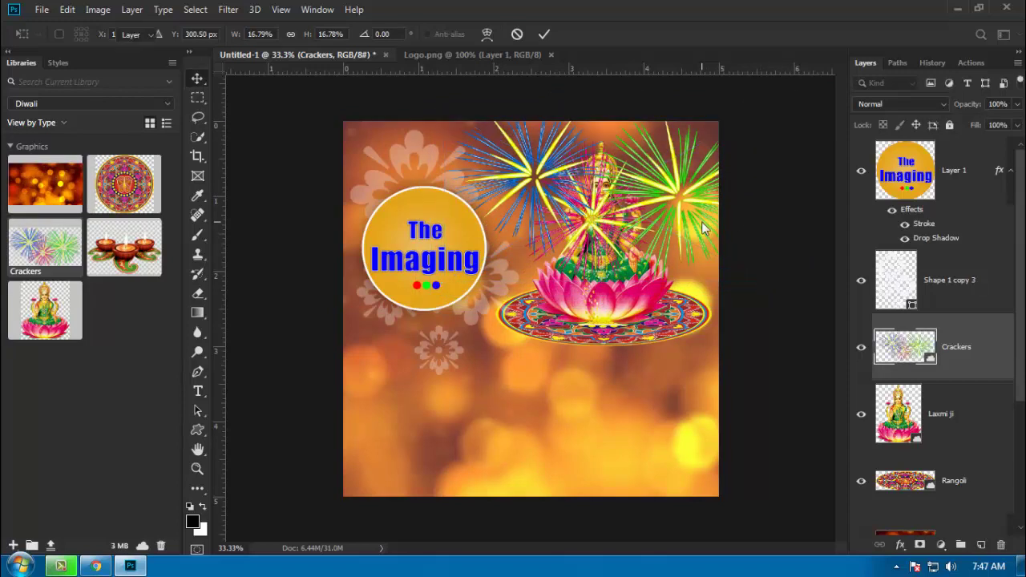
key("ctrl+bracketleft")
key("ctrl+bracketleft")
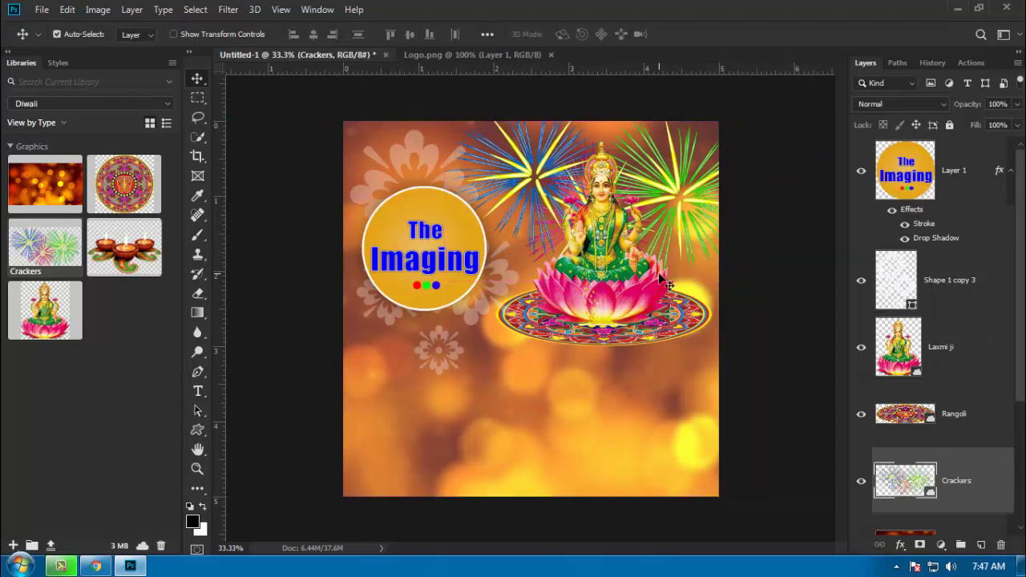
type("80")
key("5")
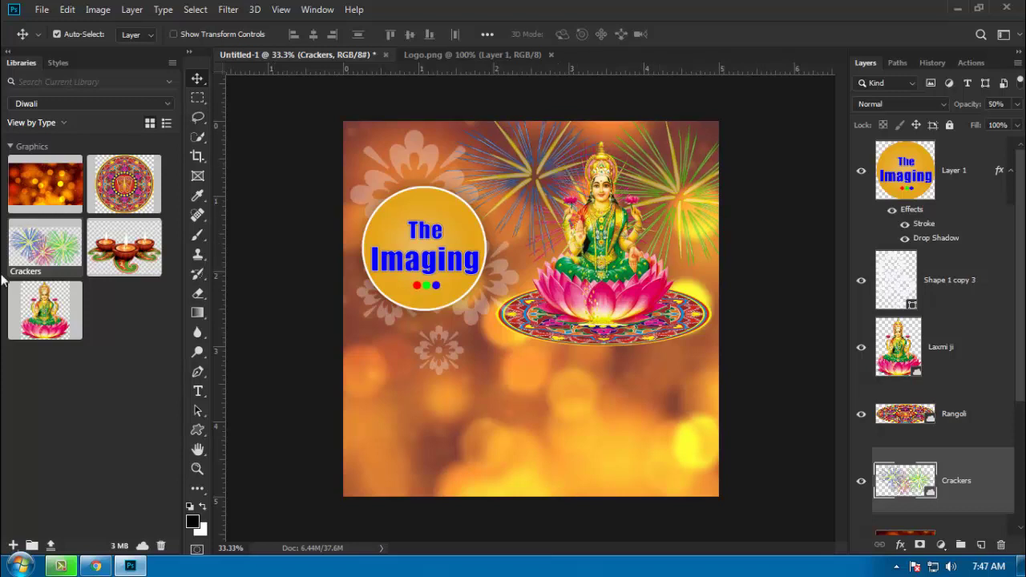
left_click(1017, 105)
Step: Set the fireworks to about 41% opacity and place the scaled-down Deepak diyas
left_click_drag(972, 122, 976, 123)
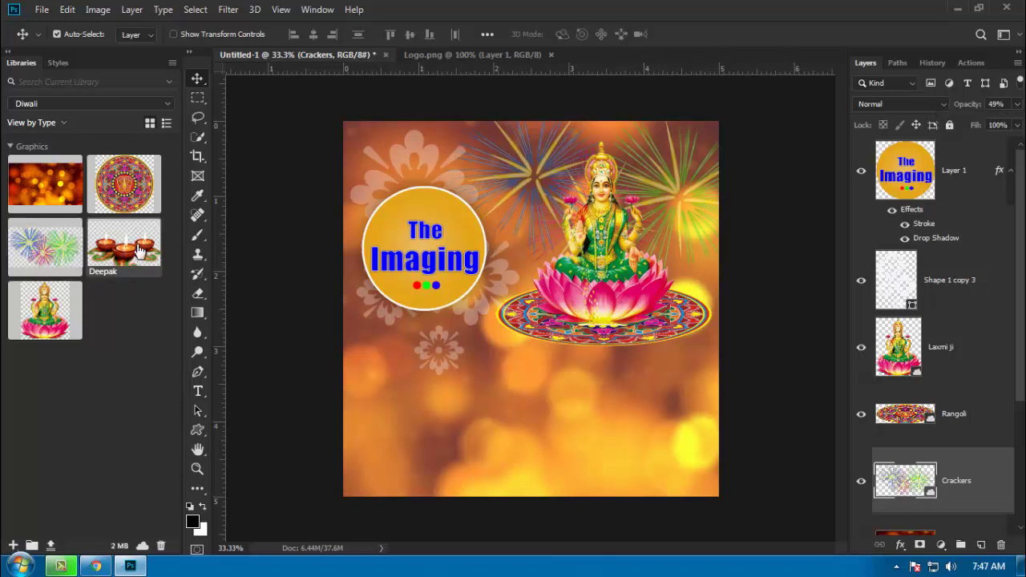
mouse_move(138, 255)
left_mouse_down()
mouse_move(179, 279)
mouse_move(435, 358)
mouse_move(480, 390)
left_mouse_up()
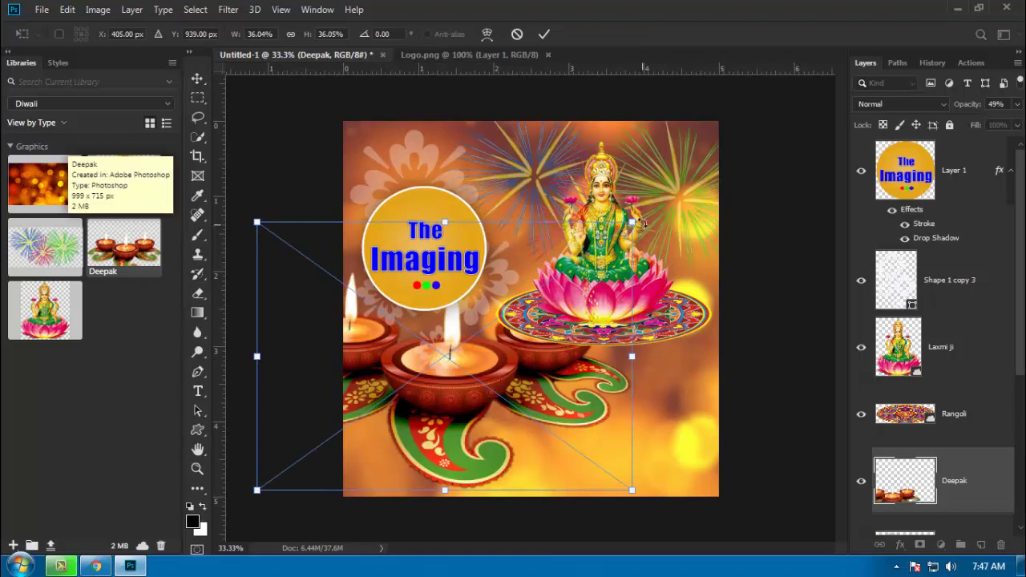
left_click_drag(633, 223, 579, 261)
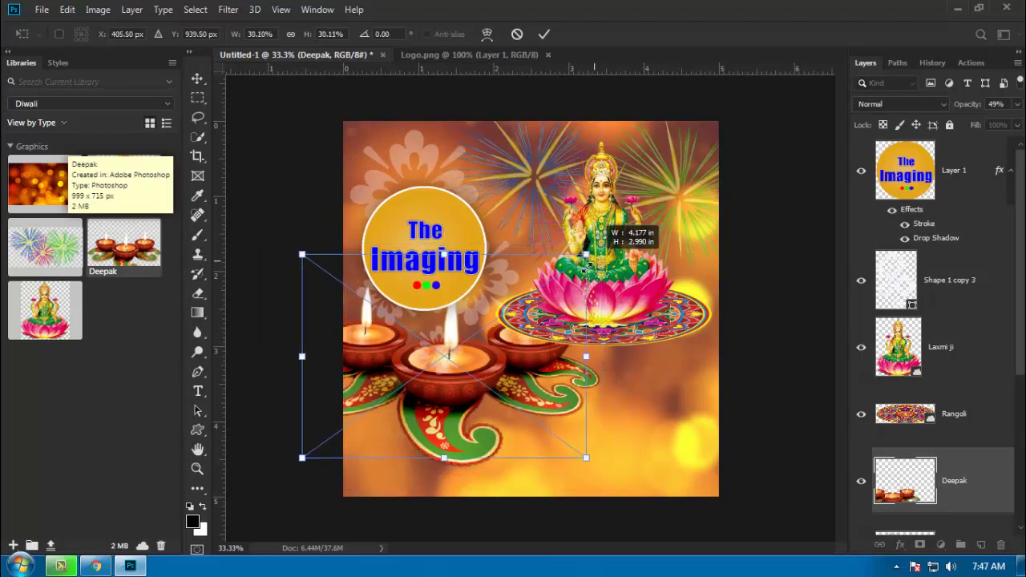
left_click_drag(579, 260, 567, 267)
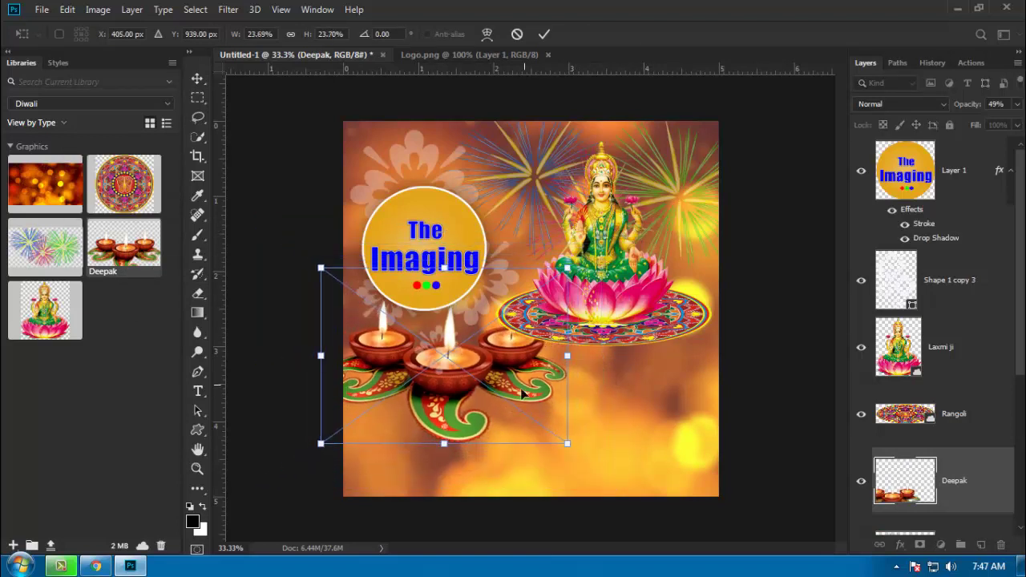
left_click_drag(531, 390, 543, 396)
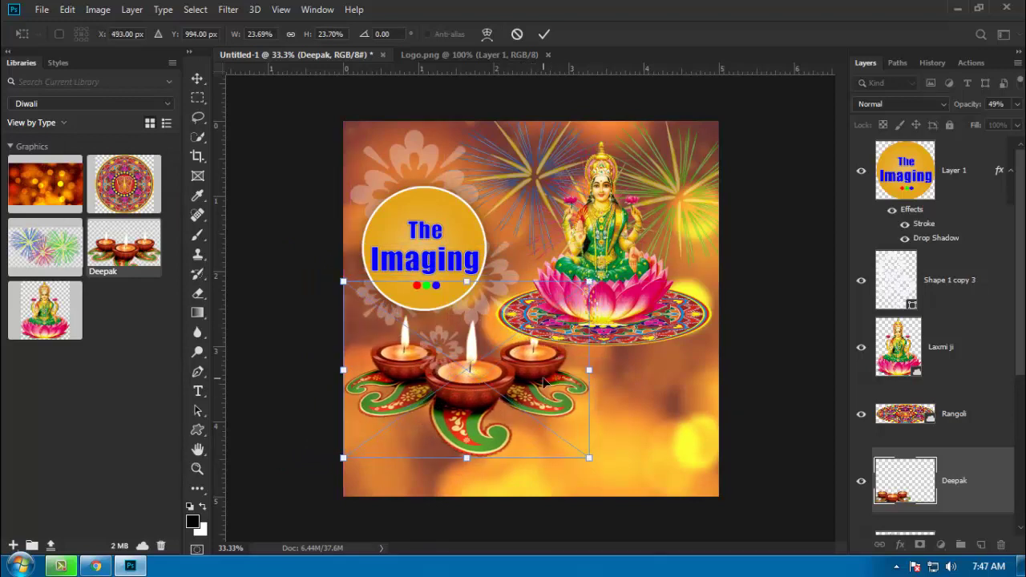
key("Return")
Step: Bring the Deepak layer to the top and shrink the diyas to about 20%
key("ctrl+shift+bracketright")
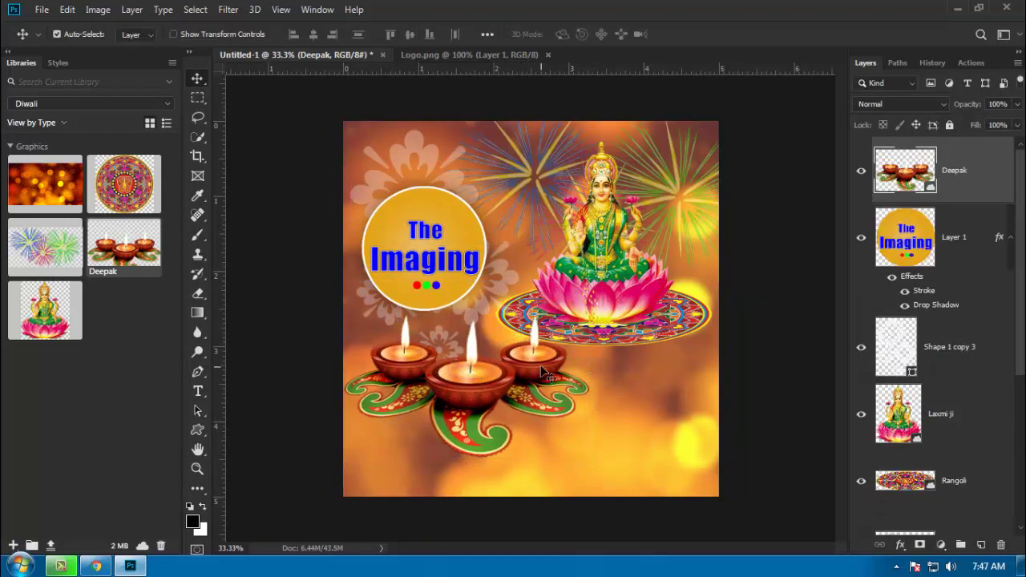
left_click_drag(548, 379, 541, 371)
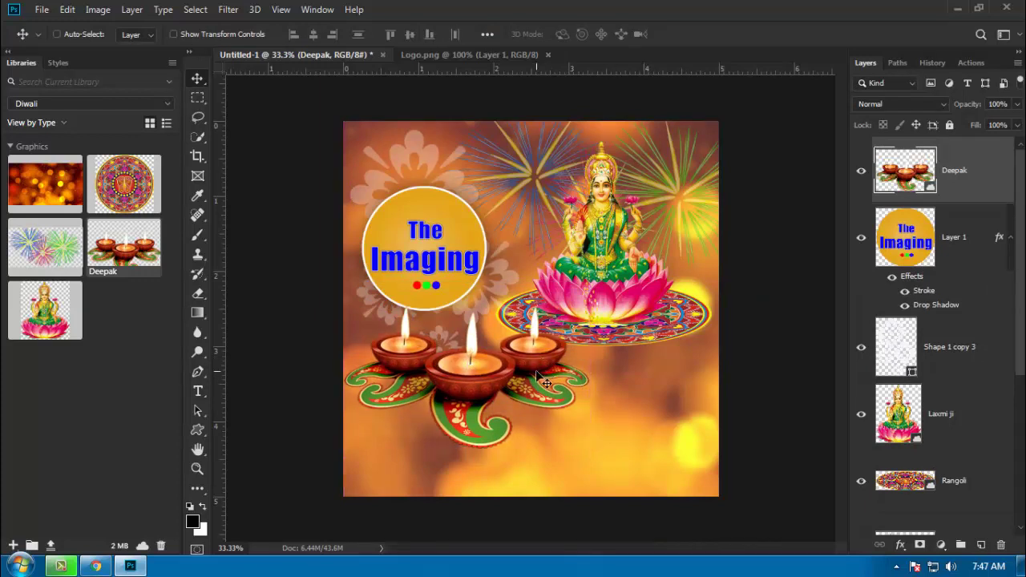
key("ctrl+t")
left_click_drag(586, 277, 570, 287)
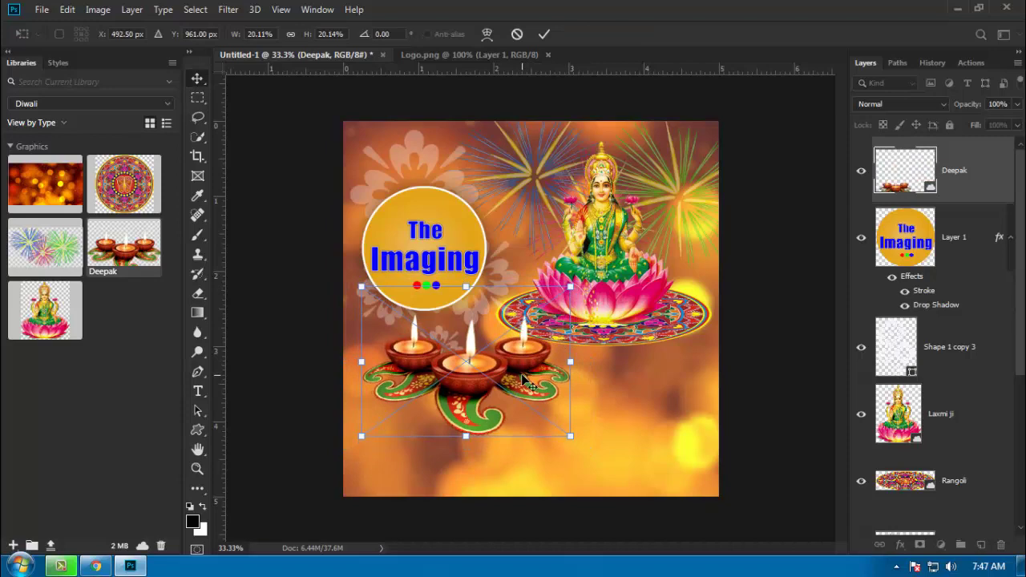
key("Return")
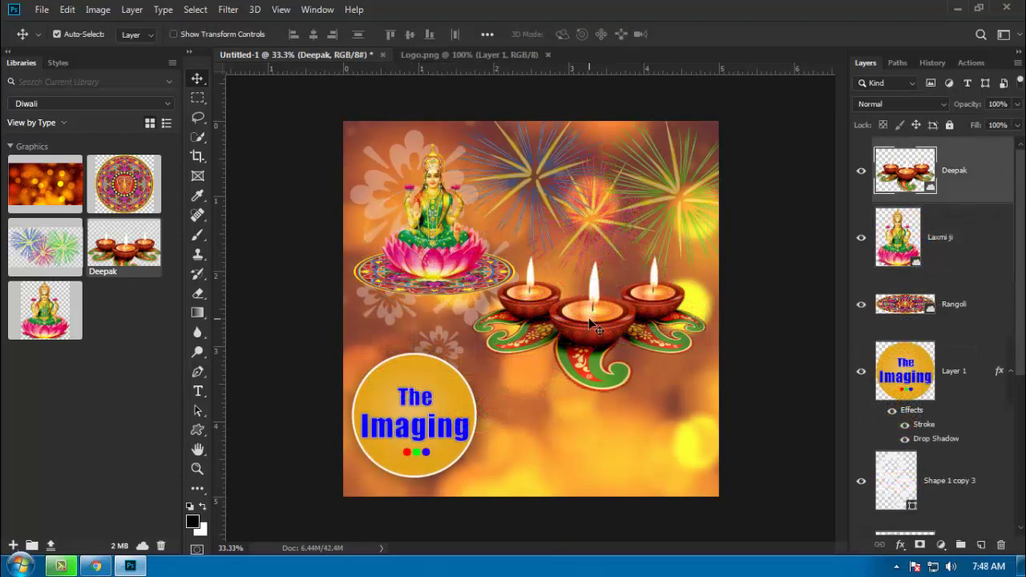
Step: Shift the diyas left, set Laxmi ji on the centre diya, and delete the Rangoli layer
mouse_move(576, 312)
left_mouse_down()
mouse_move(537, 322)
mouse_move(521, 306)
left_mouse_up()
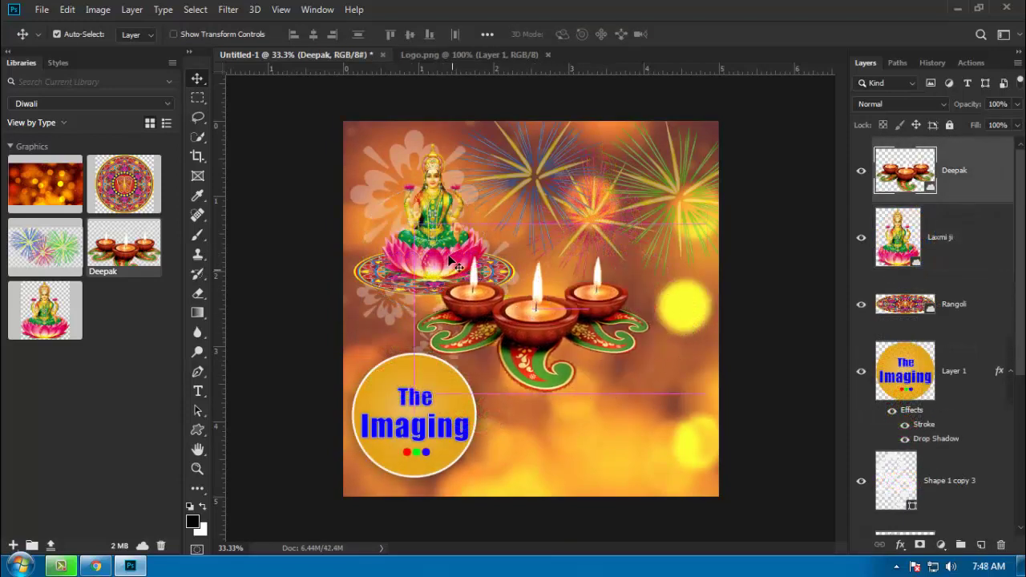
left_click(453, 246)
left_click_drag(453, 246, 545, 269)
right_click(423, 283)
left_click(425, 283)
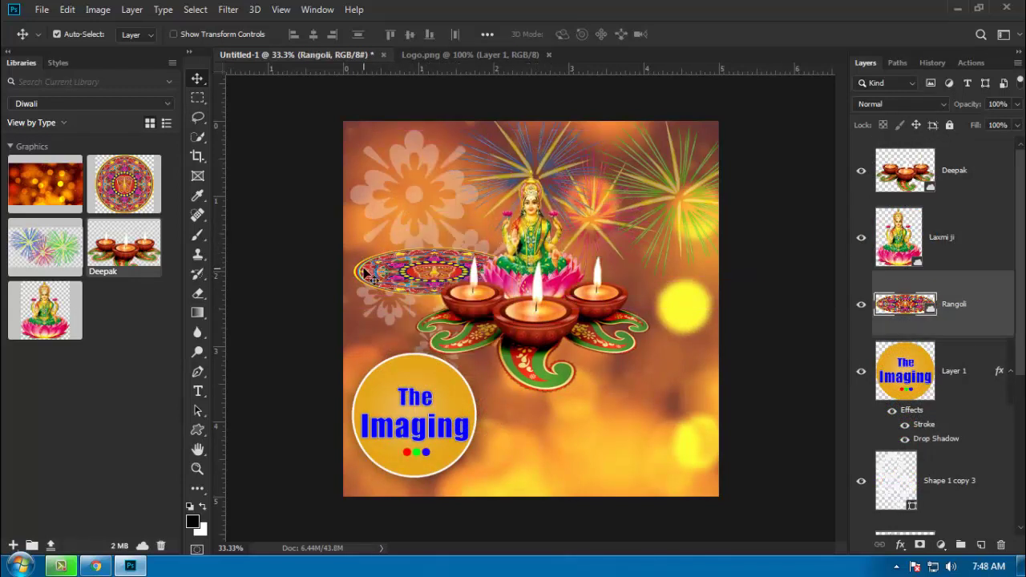
key("Delete")
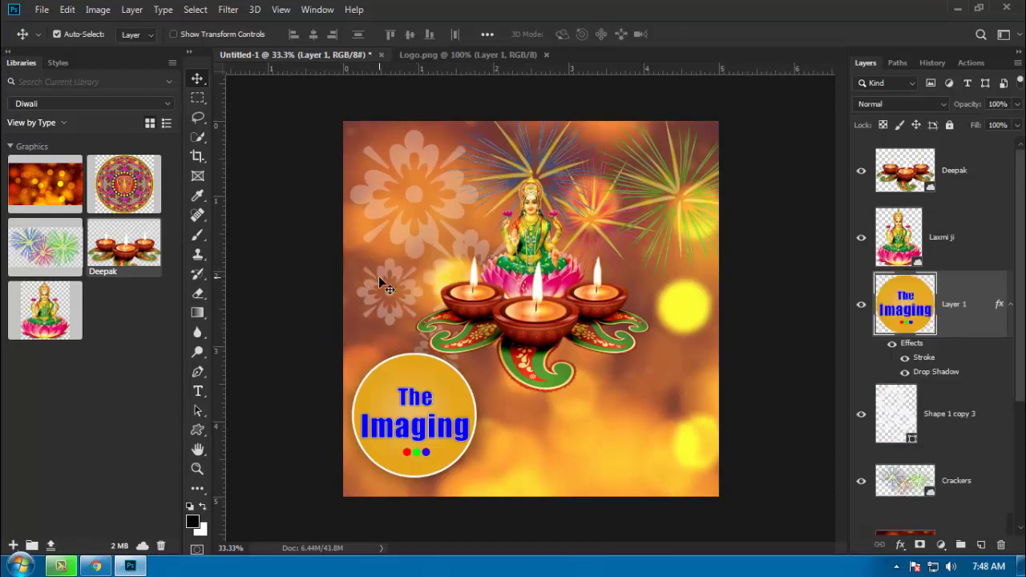
Step: Move Laxmi ji and the Deepak layer up together and enlarge them to 114%
left_click(548, 262)
left_click(552, 327, "shift")
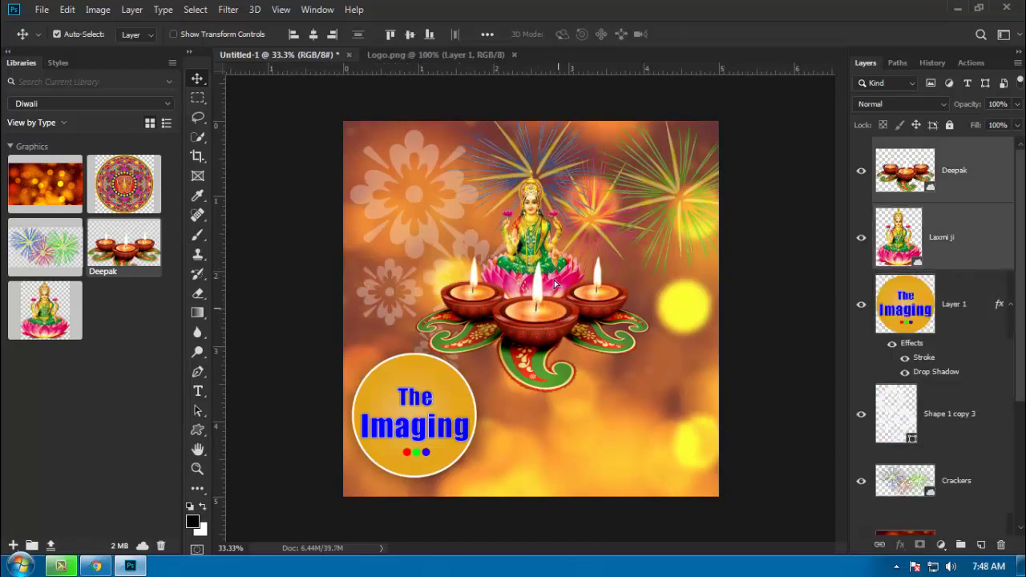
left_click_drag(548, 326, 547, 286)
key("ctrl+t")
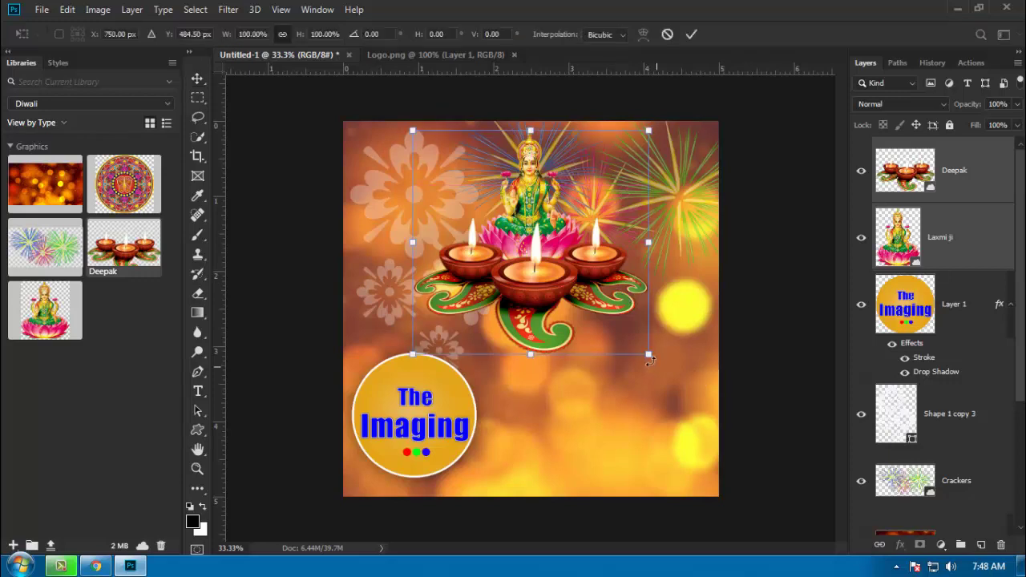
left_click_drag(647, 356, 664, 370)
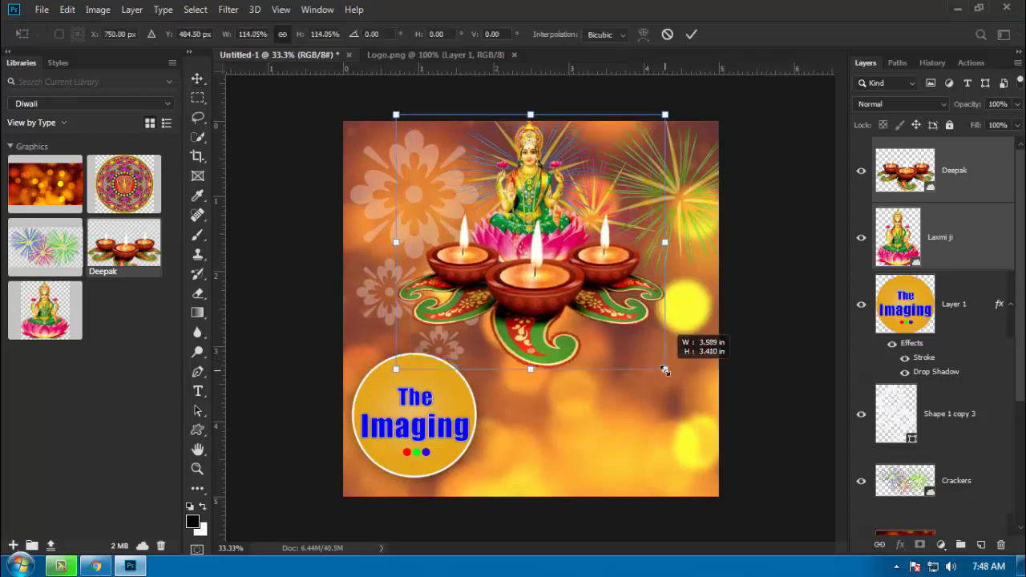
left_click_drag(618, 324, 617, 303)
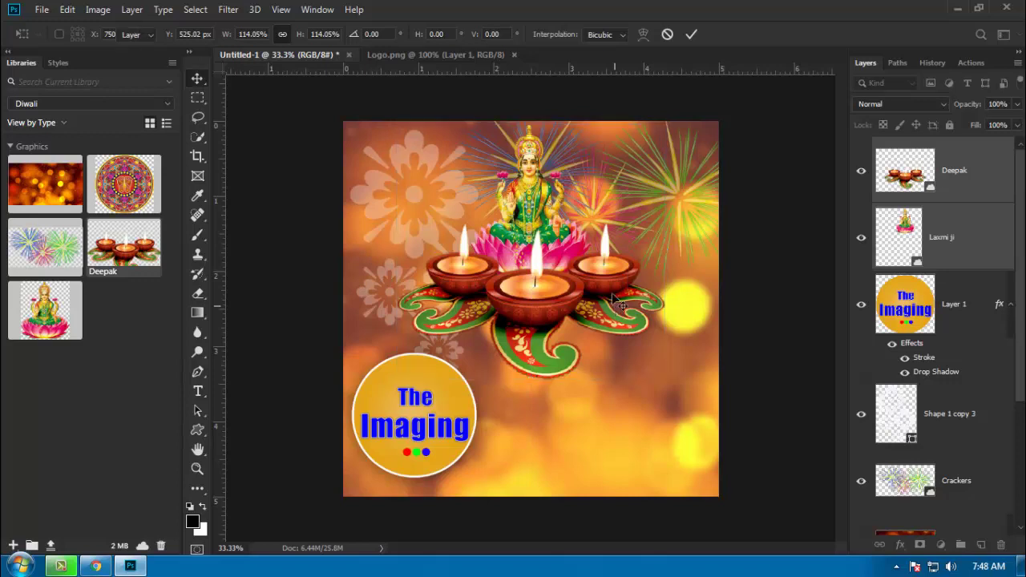
key("Return")
Step: Shrink the Layer 1 logo badge to about 56% and move it to the upper left
right_click(417, 413)
left_click(440, 419)
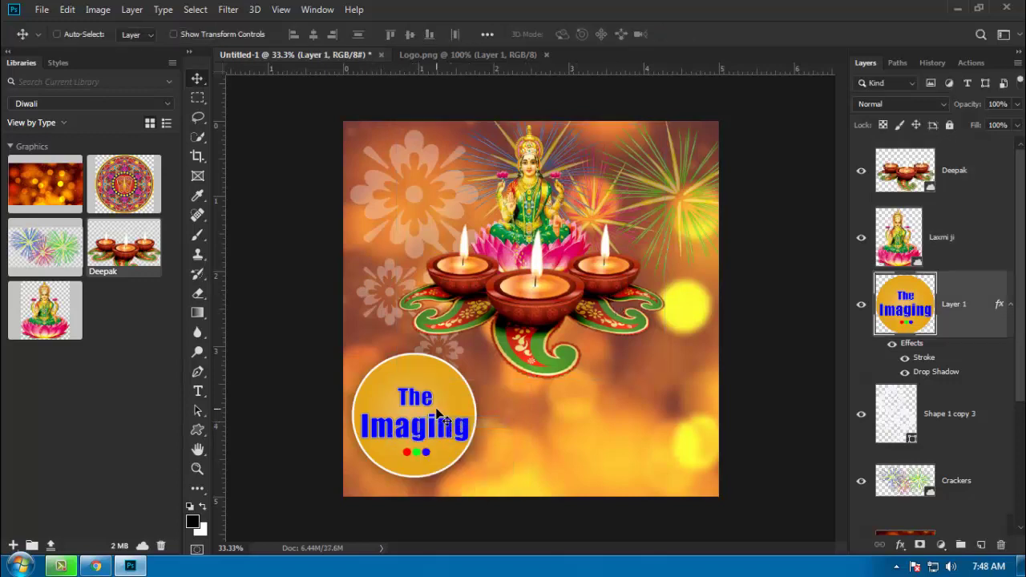
key("ctrl+t")
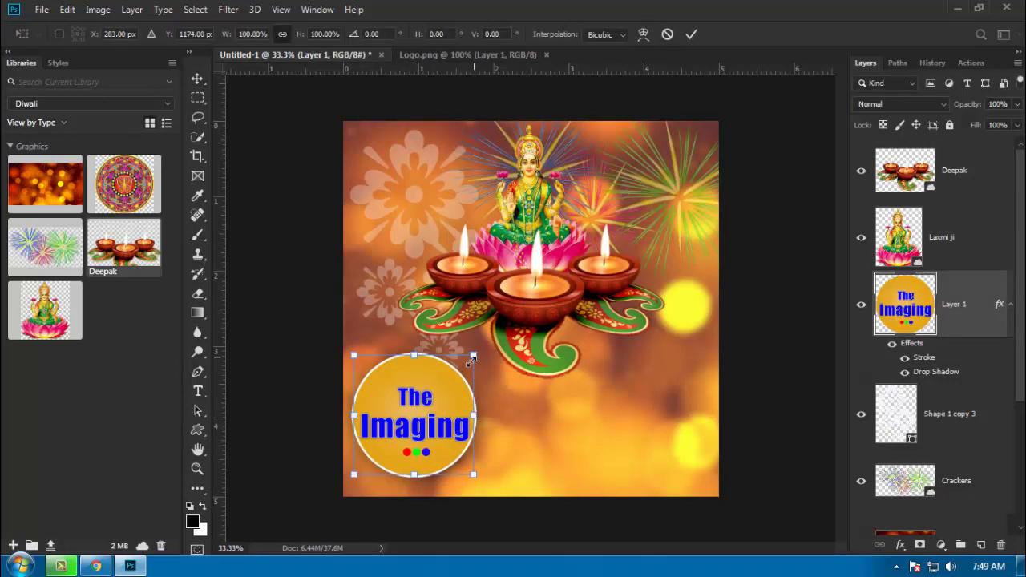
mouse_move(472, 361)
left_mouse_down()
mouse_move(452, 387)
mouse_move(458, 376)
left_mouse_up()
key("Return")
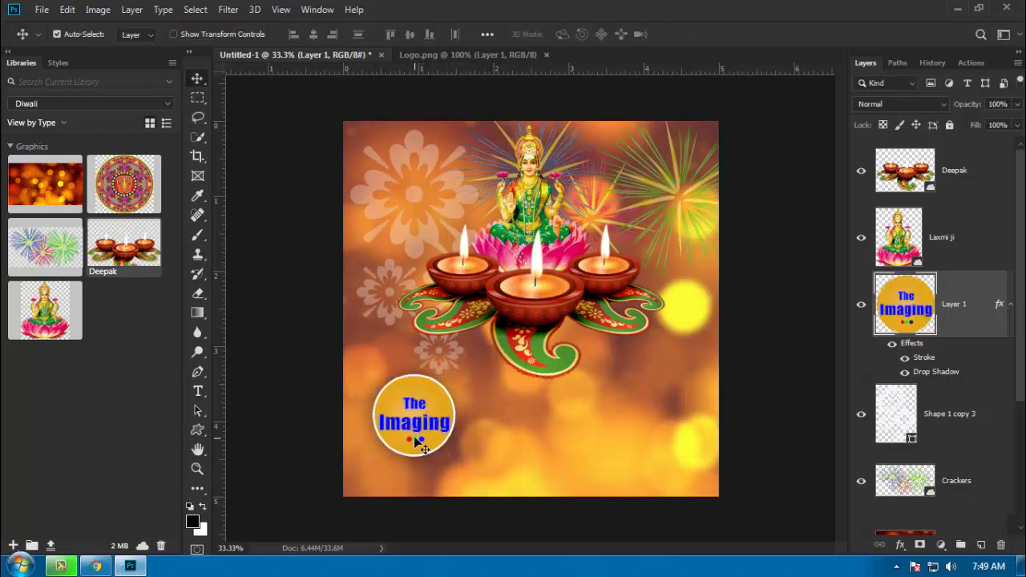
mouse_move(415, 441)
left_mouse_down()
mouse_move(404, 442)
mouse_move(424, 190)
mouse_move(435, 199)
left_mouse_up()
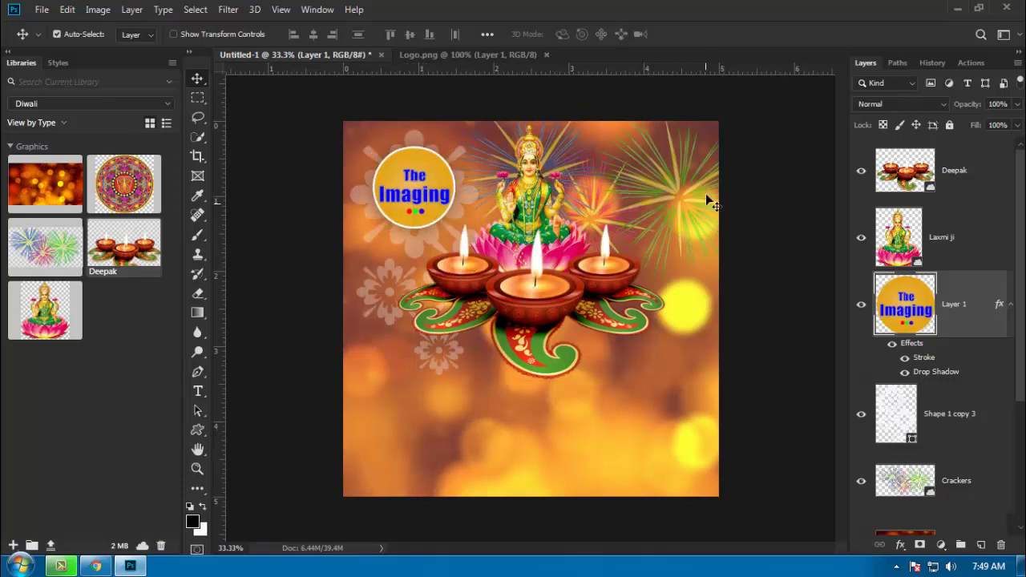
Step: Set the Crackers fireworks layer to 30% opacity
right_click(673, 194)
left_click(697, 200)
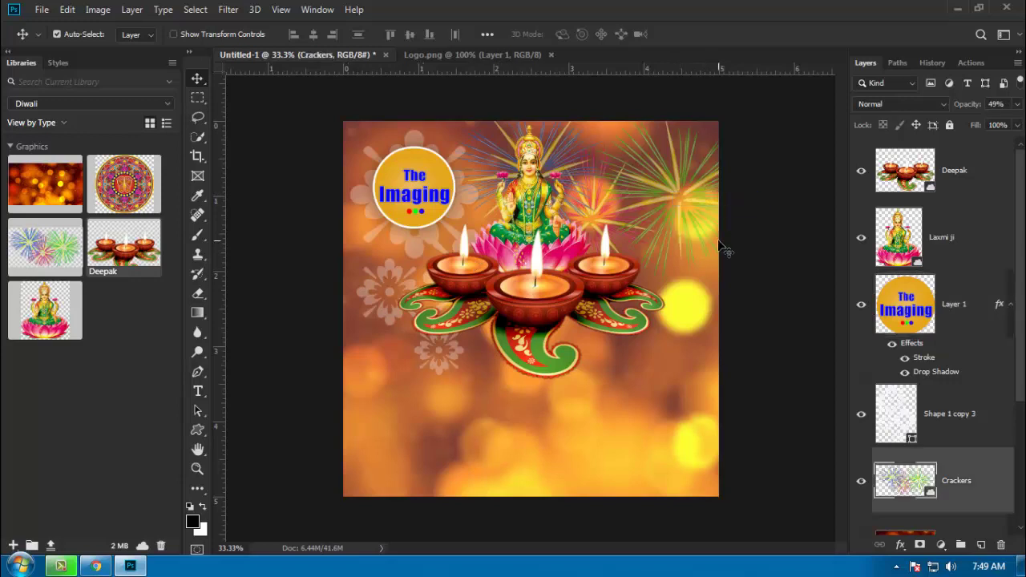
key("1")
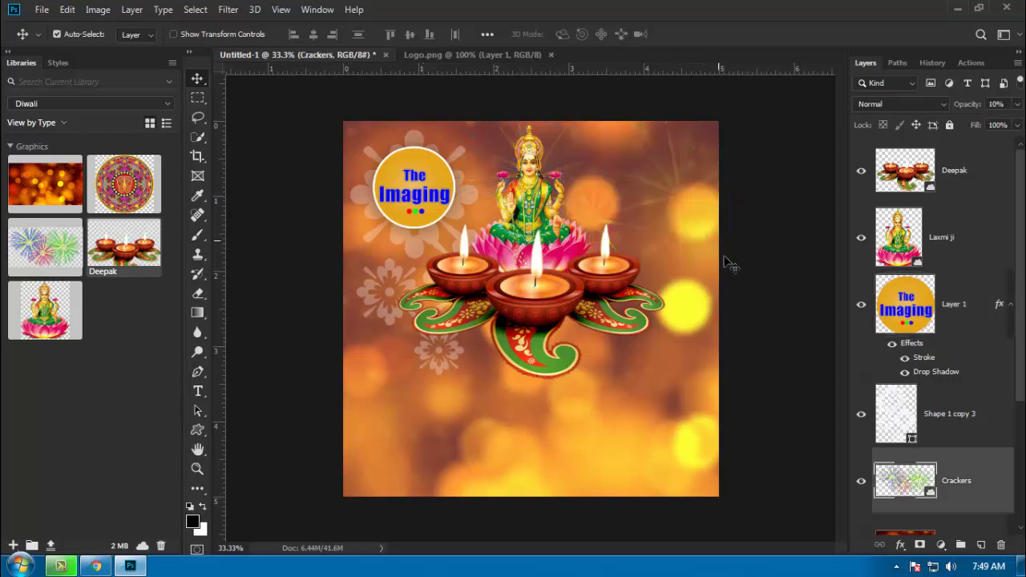
key("3")
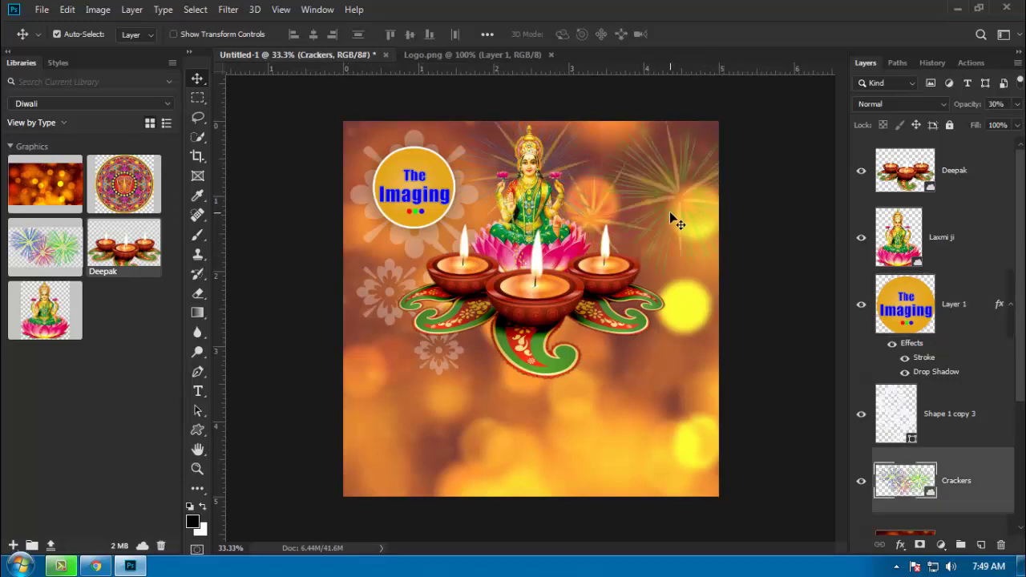
Step: Fill the locked bottom Background layer with black
scroll(950, 485, "down", 3)
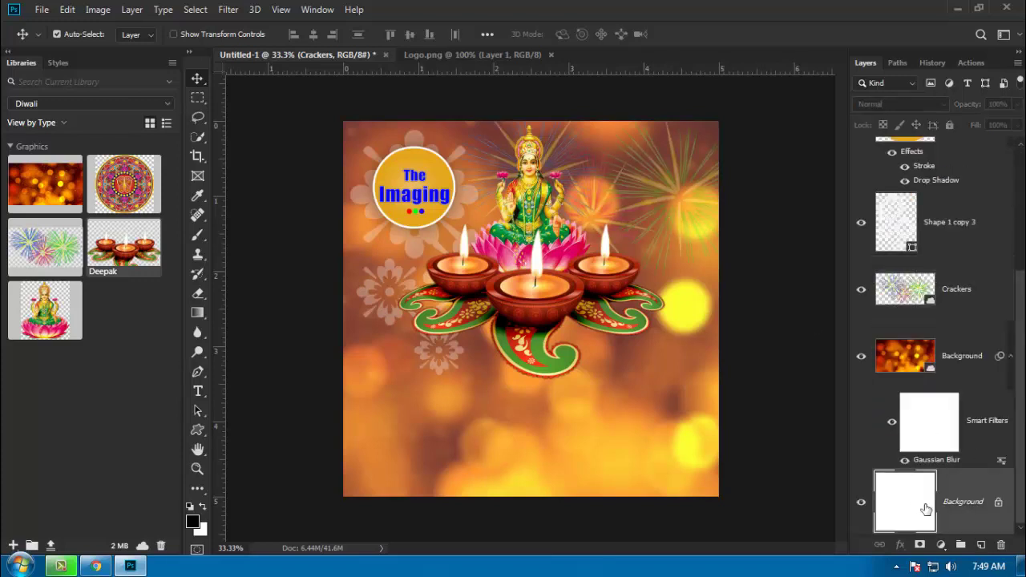
double_click(927, 510)
left_click(635, 180)
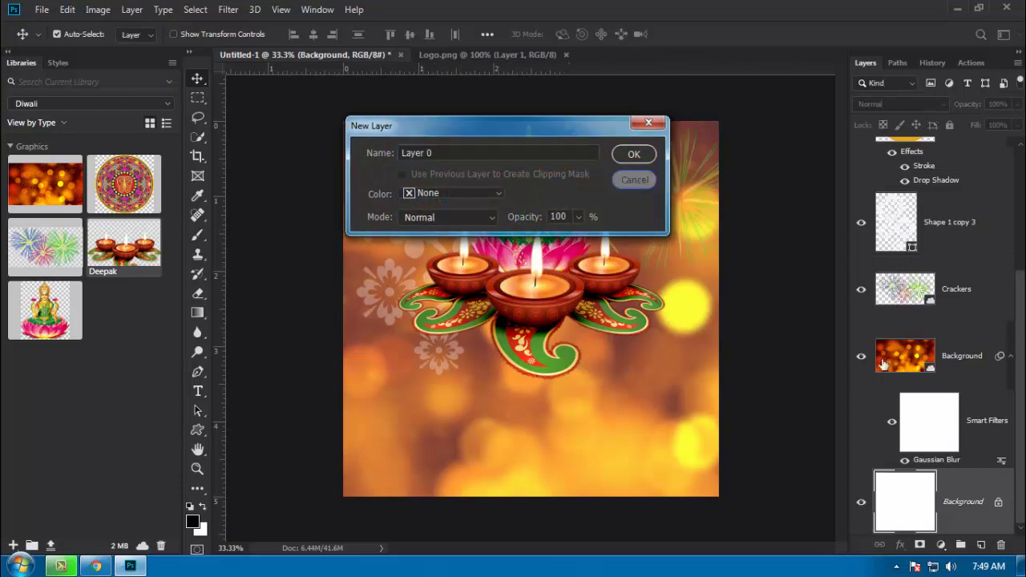
right_click(962, 501)
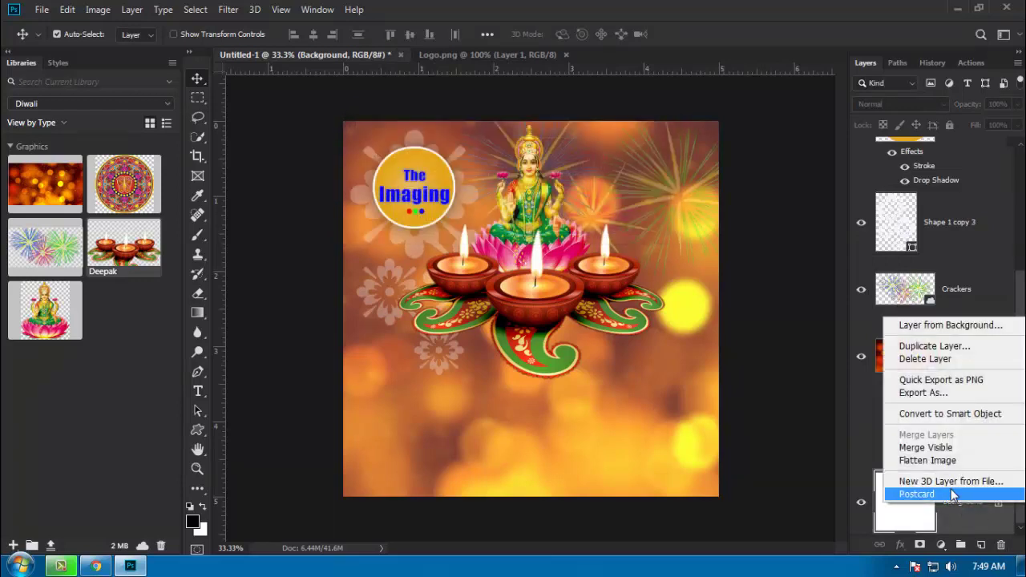
left_click(748, 455)
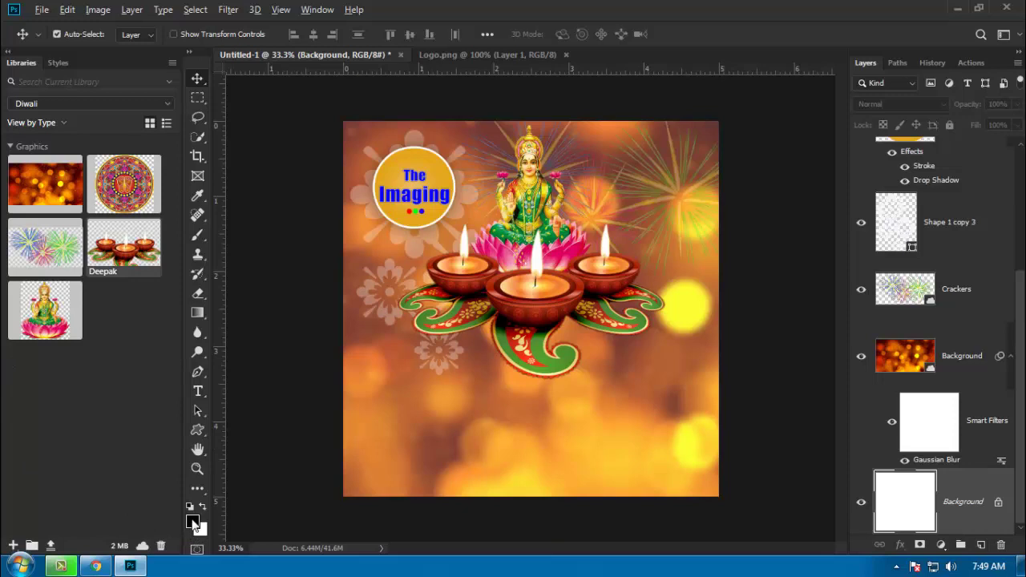
key("alt+BackSpace")
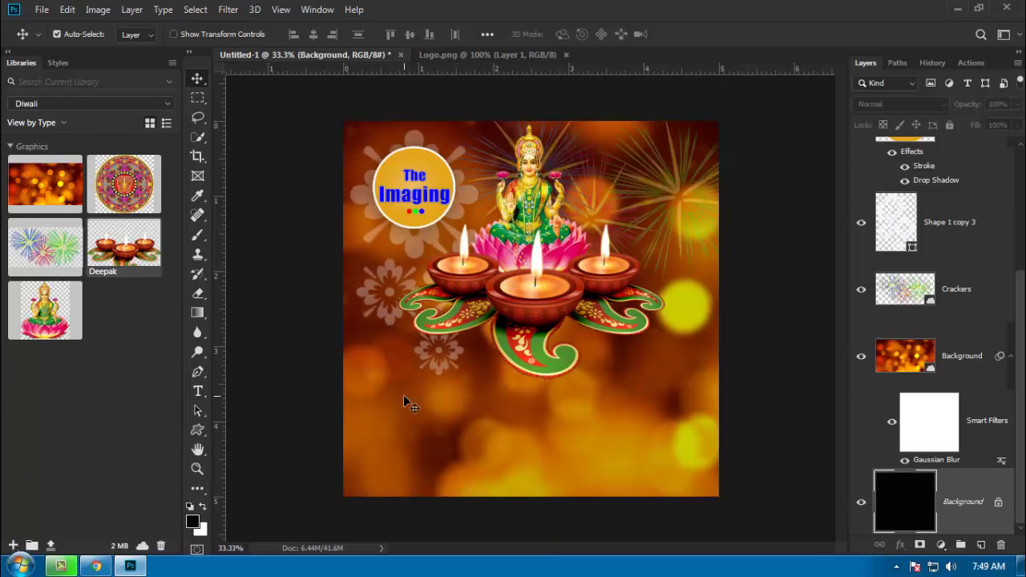
Step: Set the blurred bokeh Background layer to 40% opacity
right_click(406, 398)
left_click(427, 407)
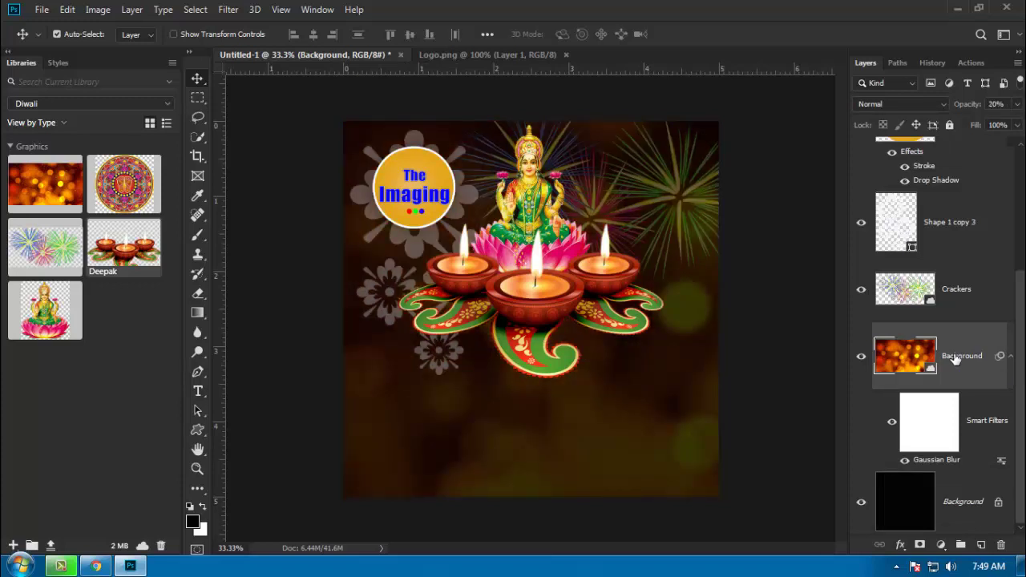
key("4")
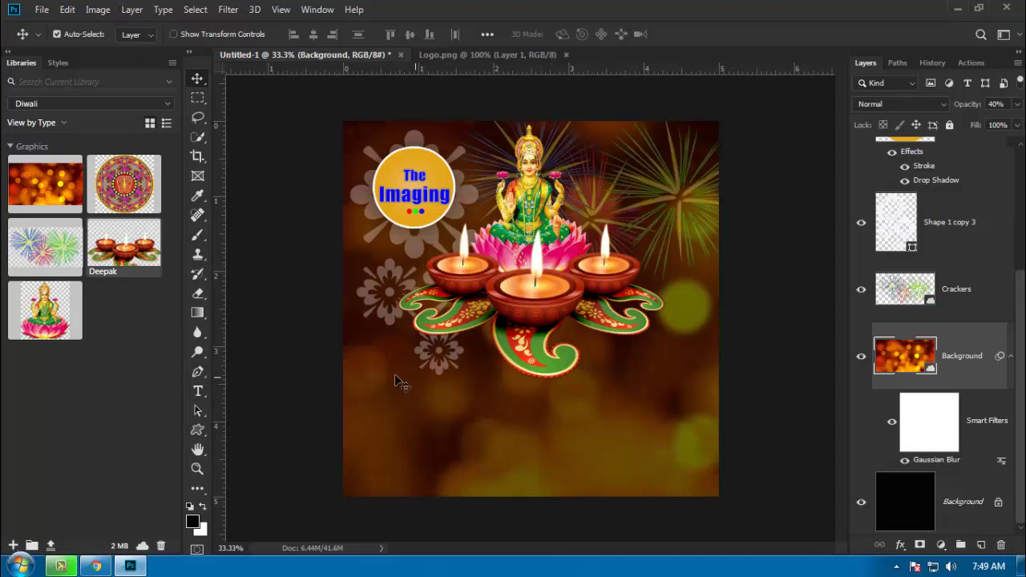
Step: Add a new text layer below the diyas with the title 'Happy Diwal 2019'
left_click(199, 393)
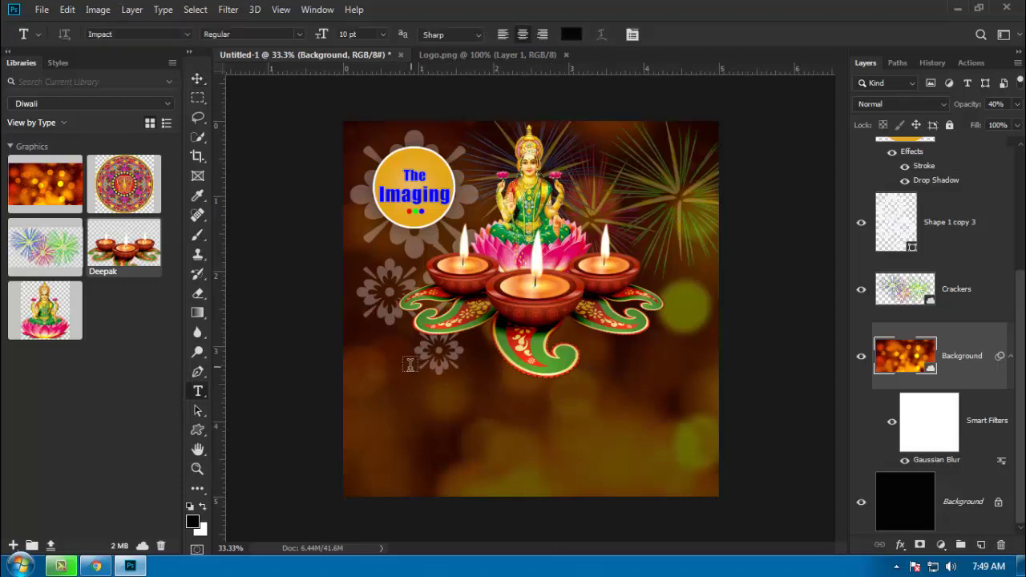
left_click(472, 405)
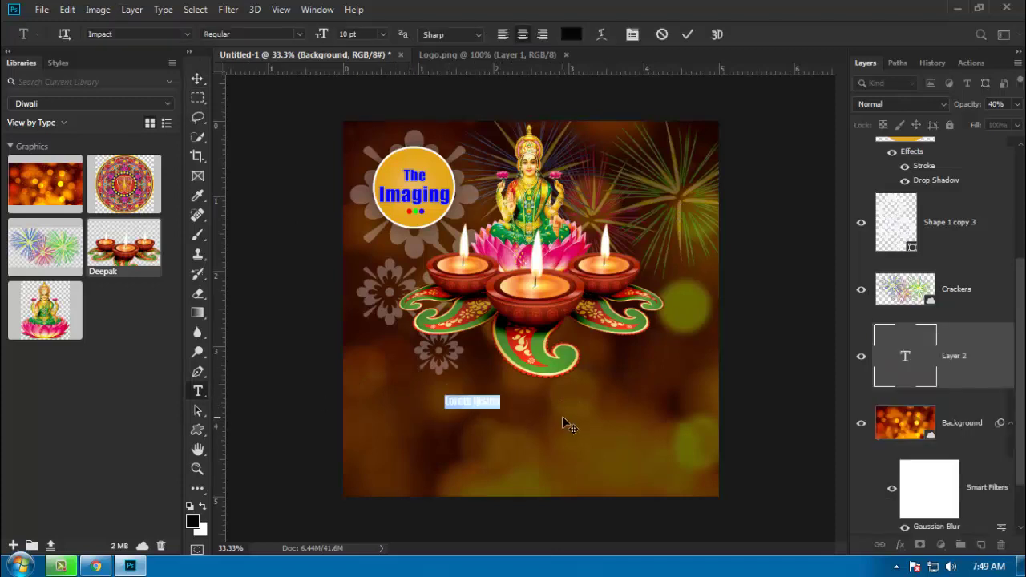
key("BackSpace")
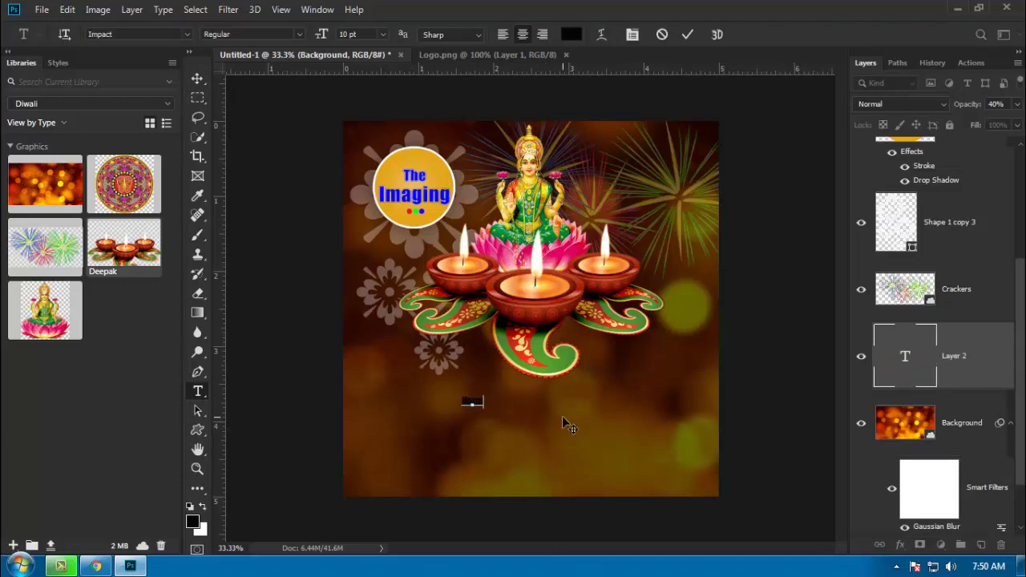
type("Happy D")
type("iwali!")
type(" 201")
type("7")
Step: Make the whole title red (ff0000) at 48 pt
key("ctrl+a")
left_click(571, 34)
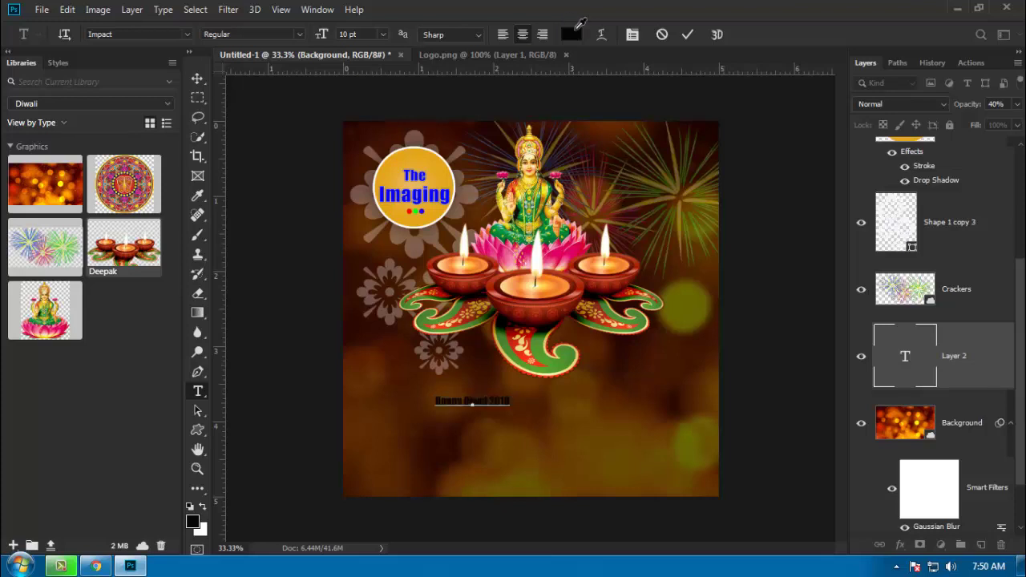
left_click(836, 399)
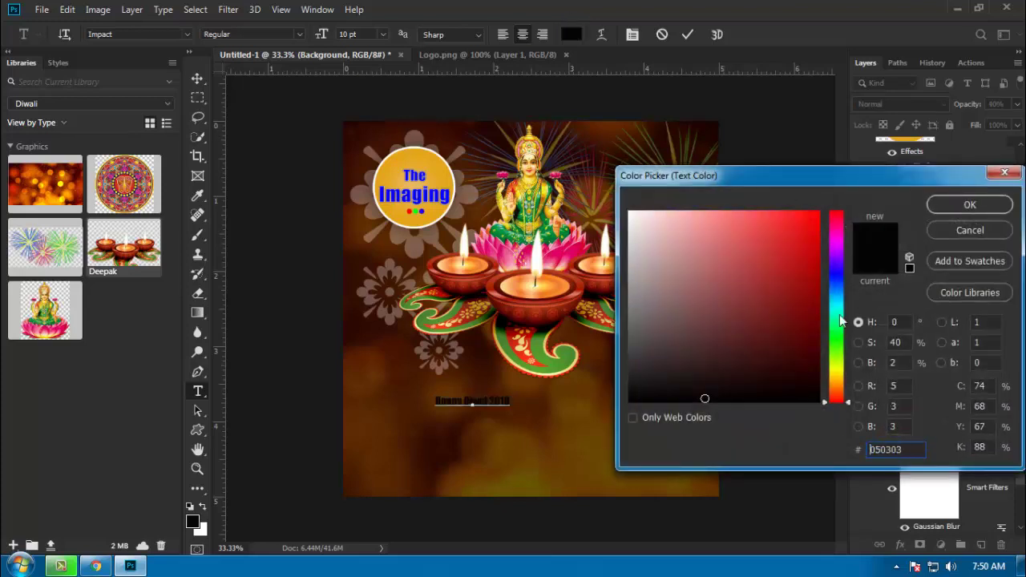
left_click(970, 205)
key("ctrl+t")
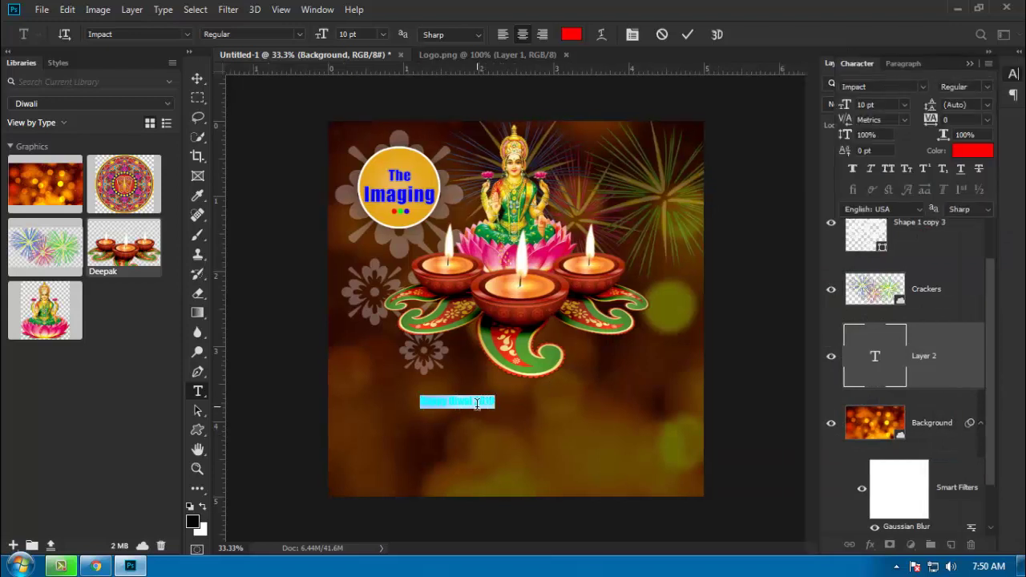
left_click(382, 35)
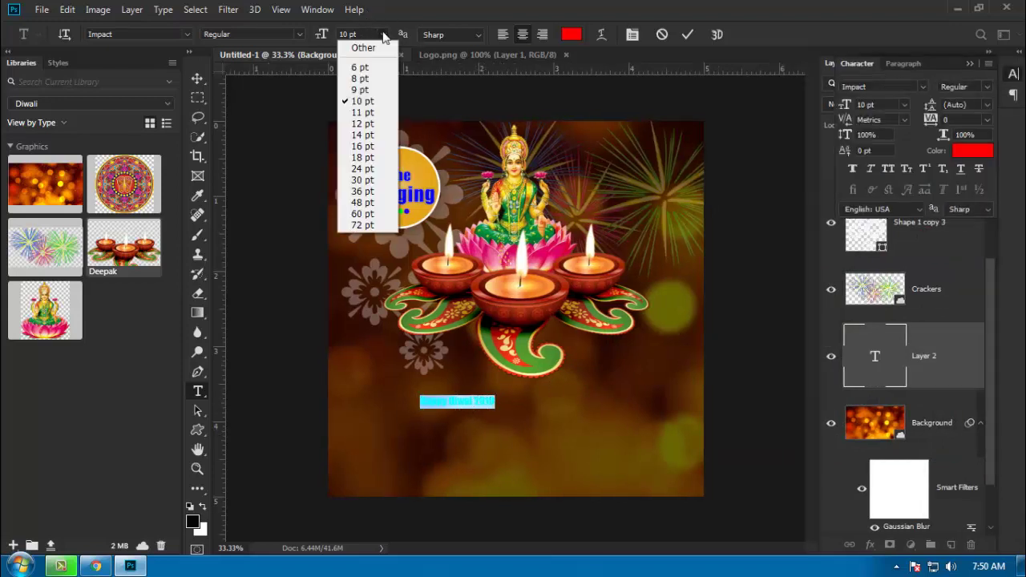
left_click(358, 202)
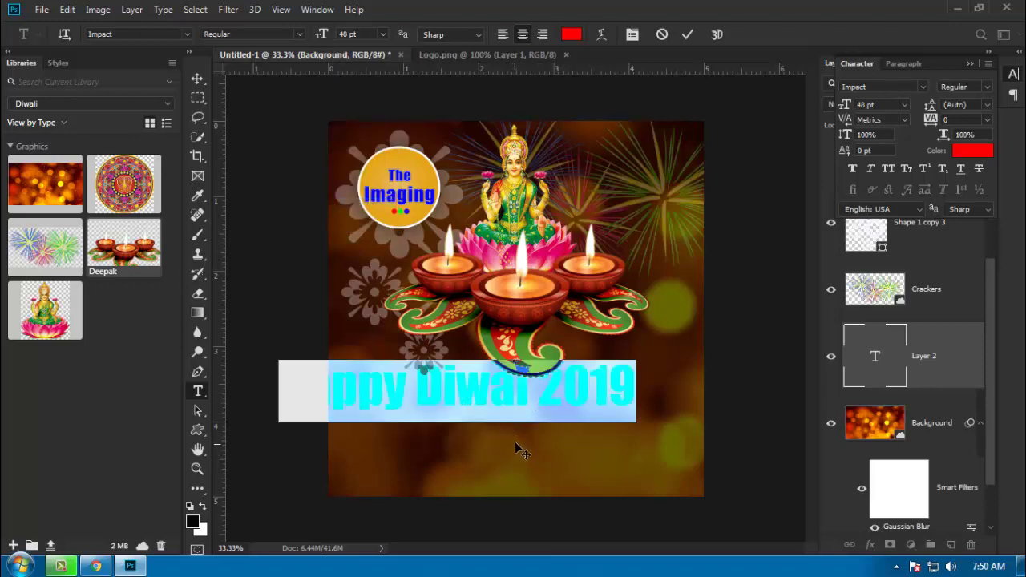
Step: Centre the title below the diyas and commit it
left_click_drag(516, 447, 577, 469)
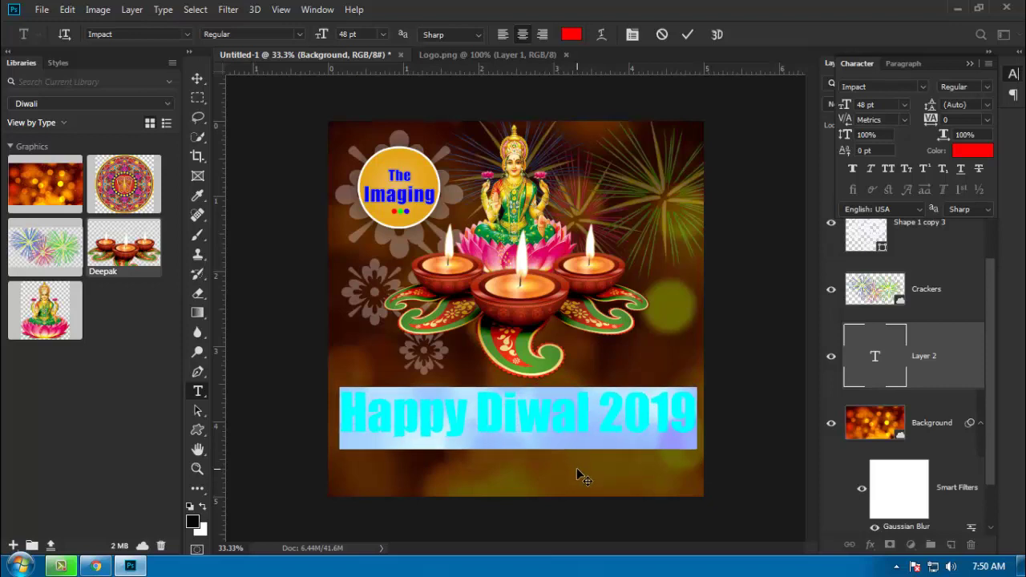
left_click(300, 35)
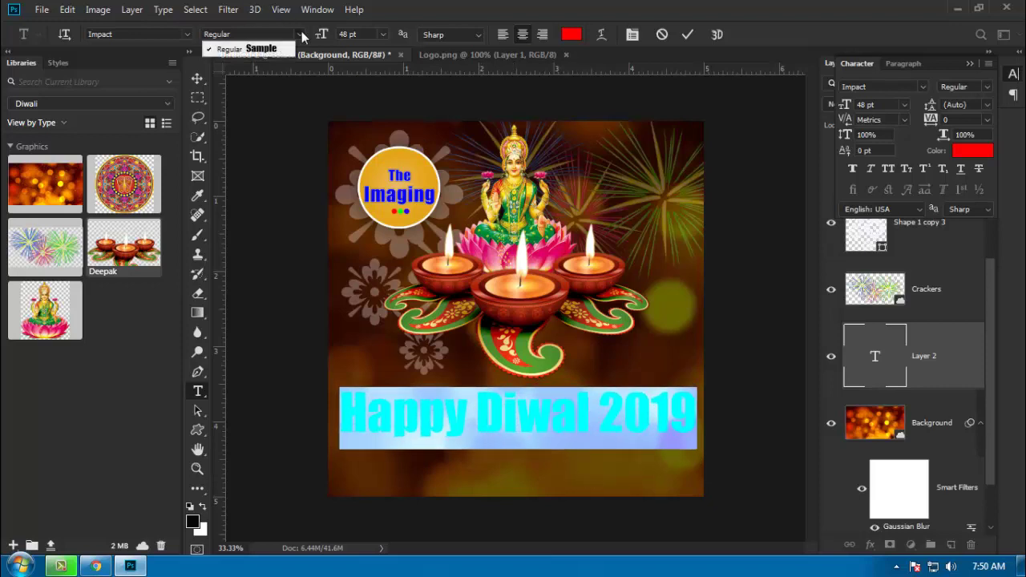
left_click(650, 481)
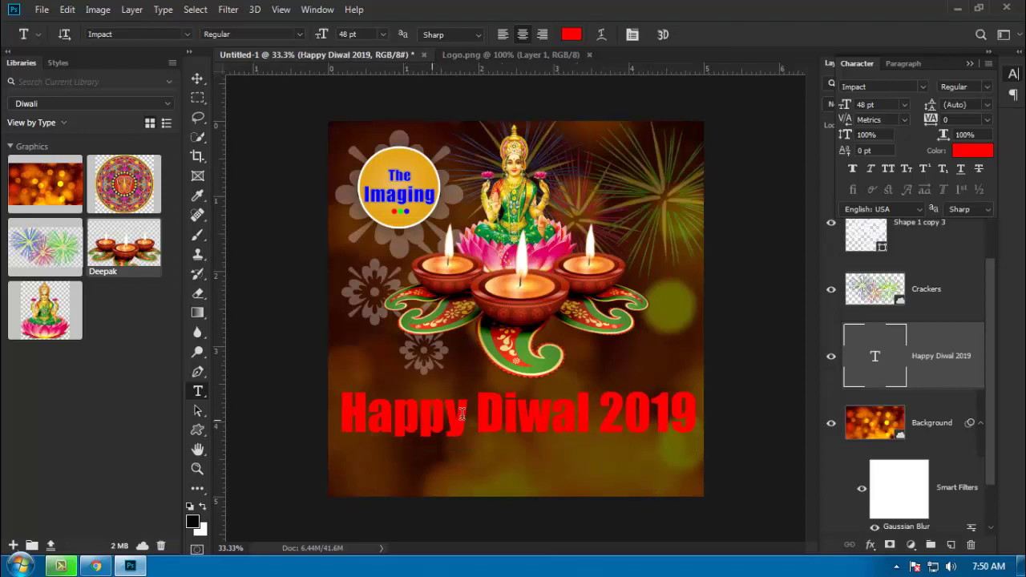
Step: Change the title font to Tekton Pro Bold Condensed using the Handwritten font filter
left_click(183, 33)
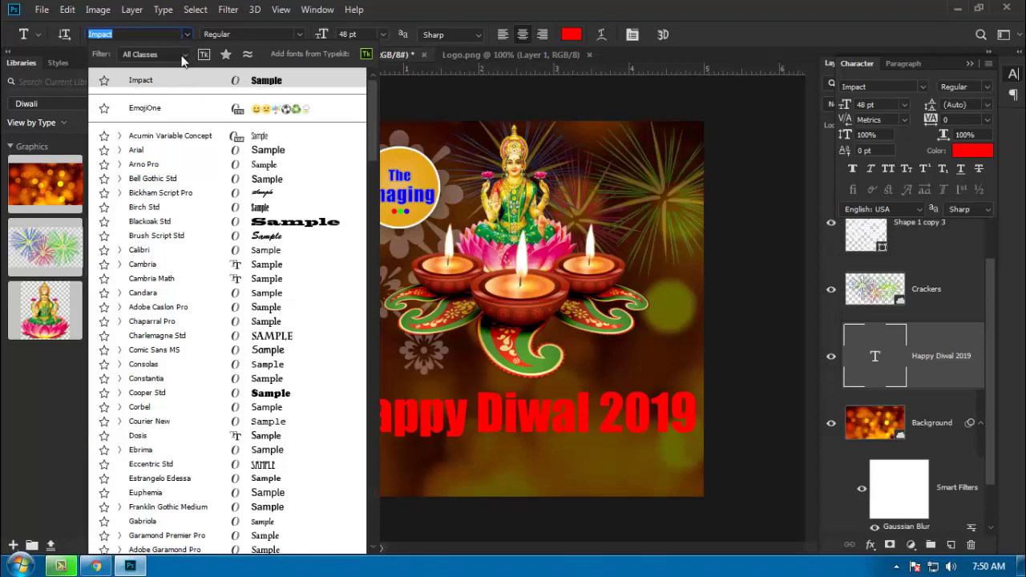
left_click(184, 56)
left_click(138, 157)
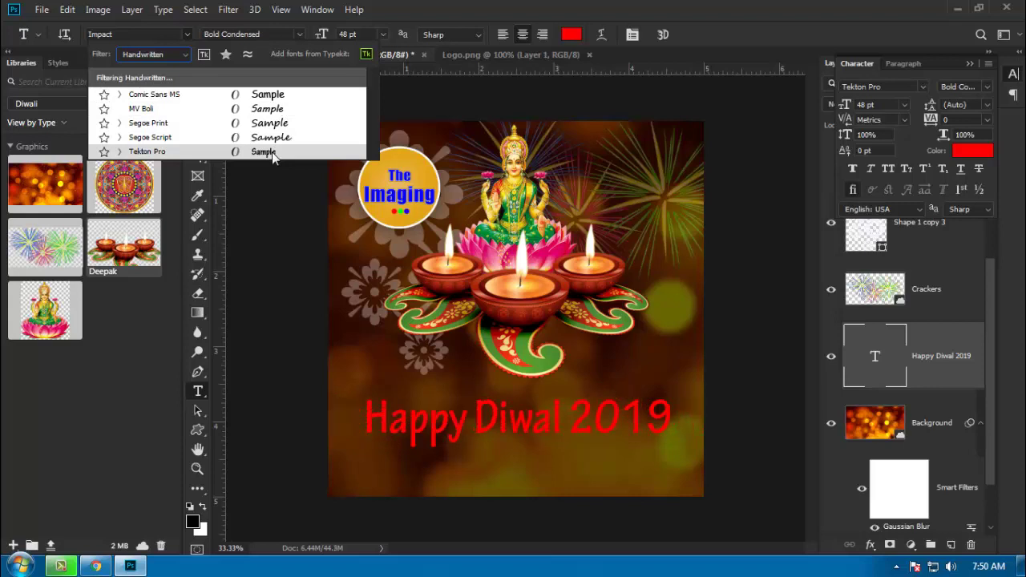
left_click(188, 54)
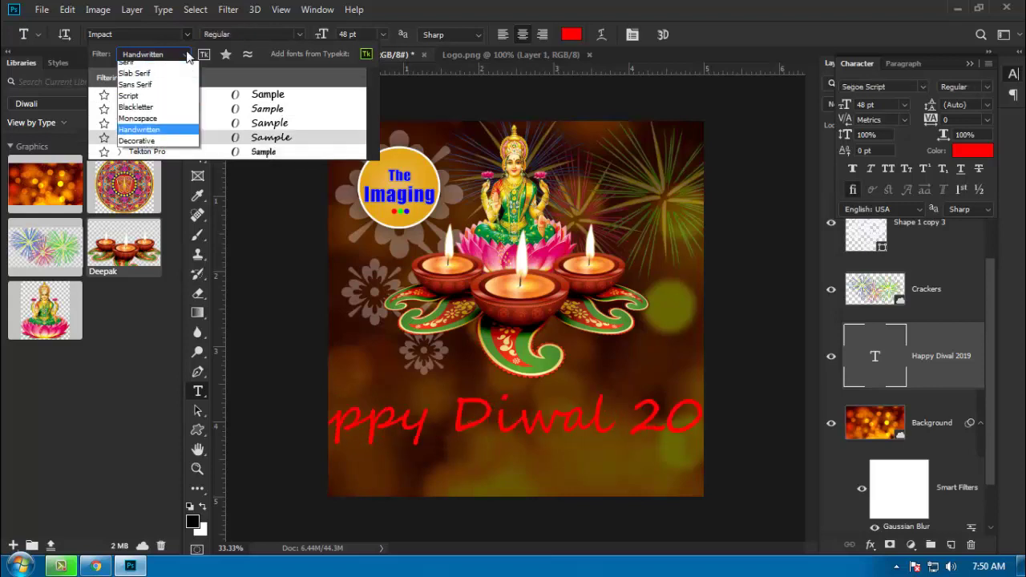
left_click(277, 151)
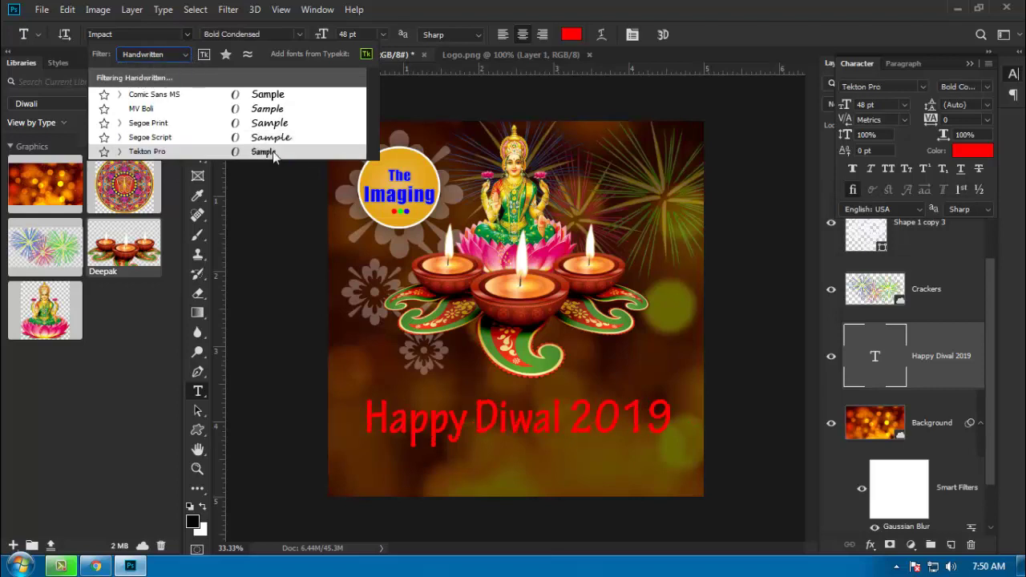
left_click(274, 154)
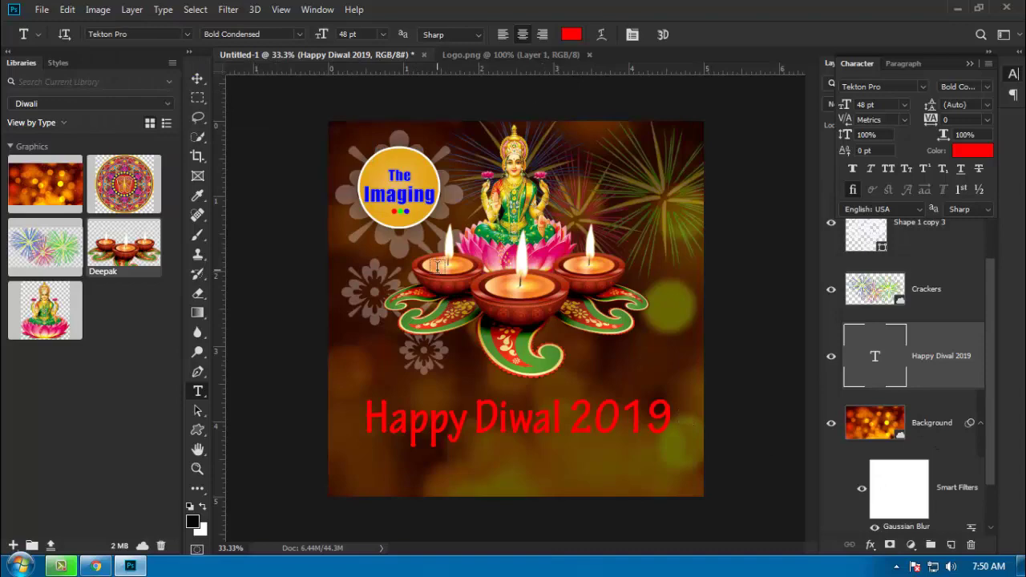
left_click(132, 9)
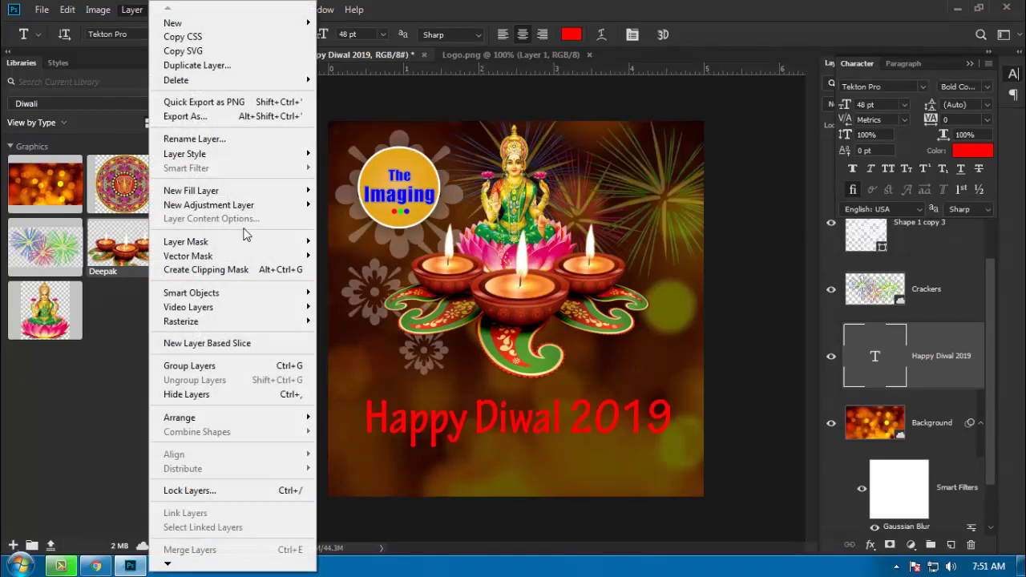
mouse_move(185, 154)
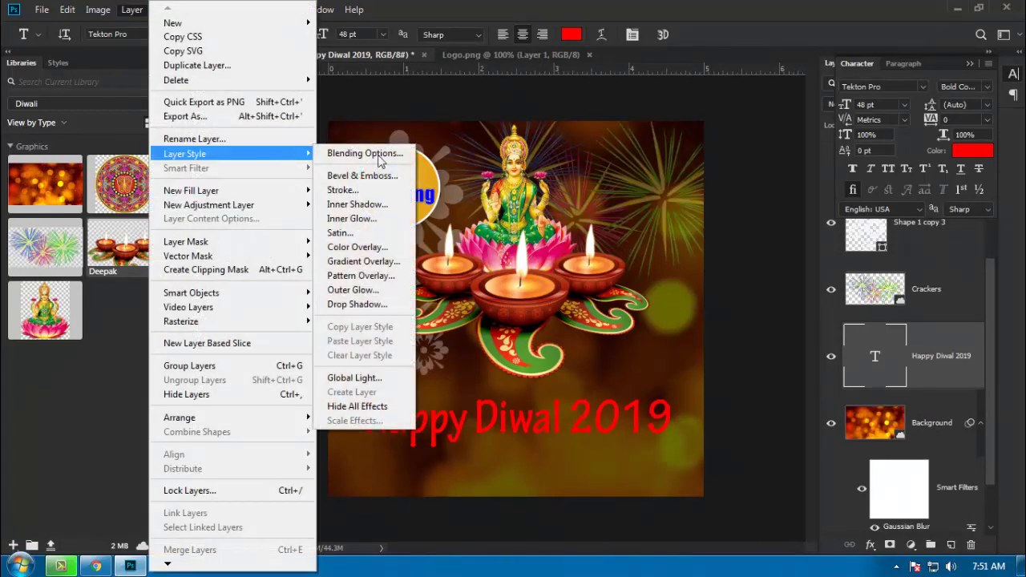
Step: Give the title a white ffffff Color Overlay and an 8 px red ff0000 Stroke
left_click(356, 247)
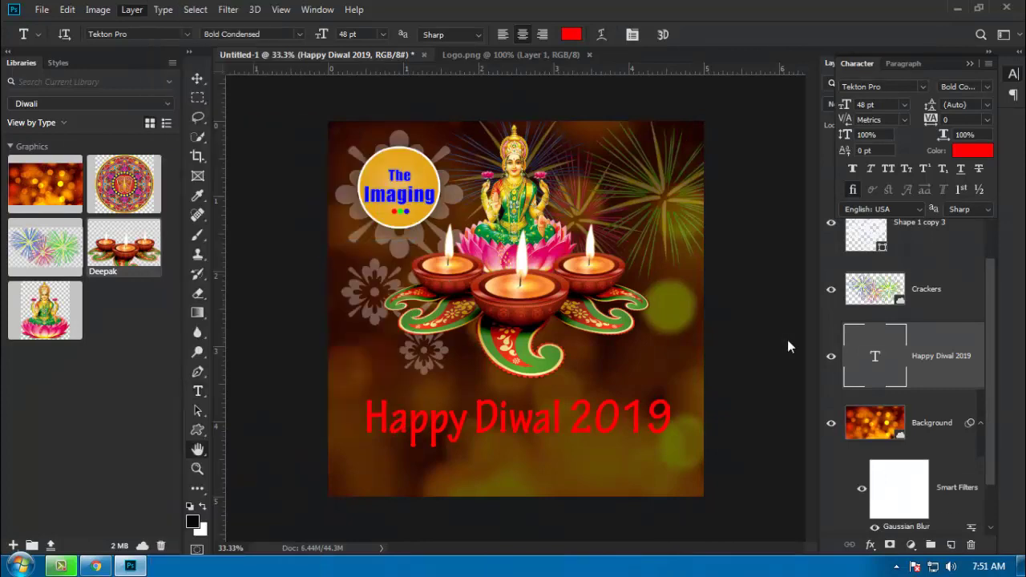
left_click(797, 178)
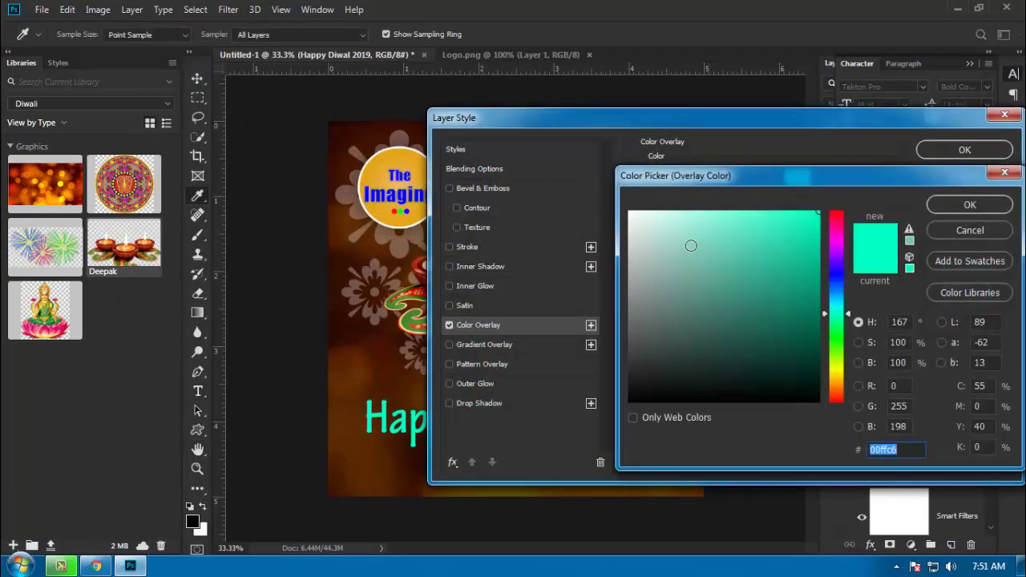
type("ffffff")
left_click(994, 206)
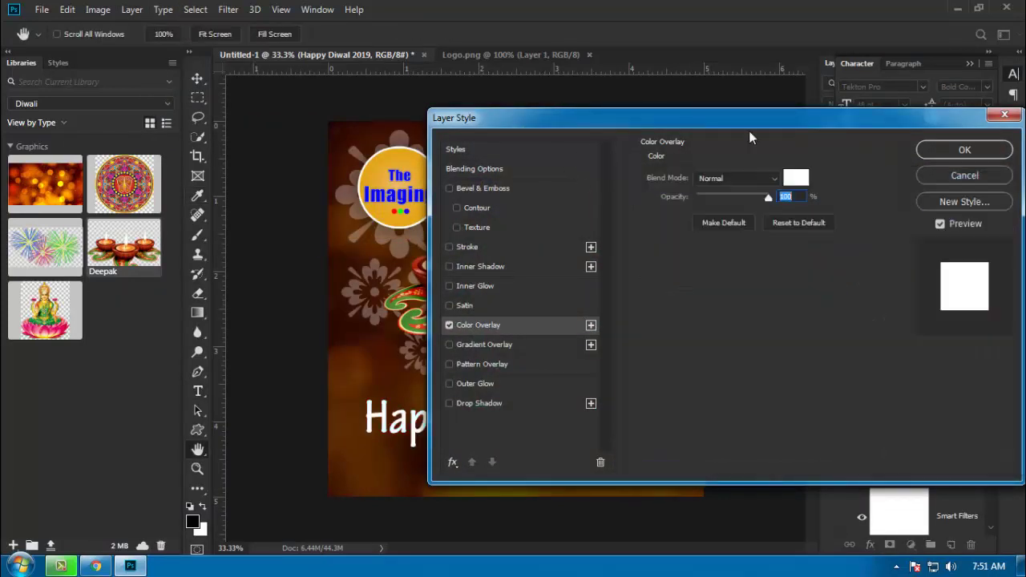
left_click_drag(742, 122, 752, 24)
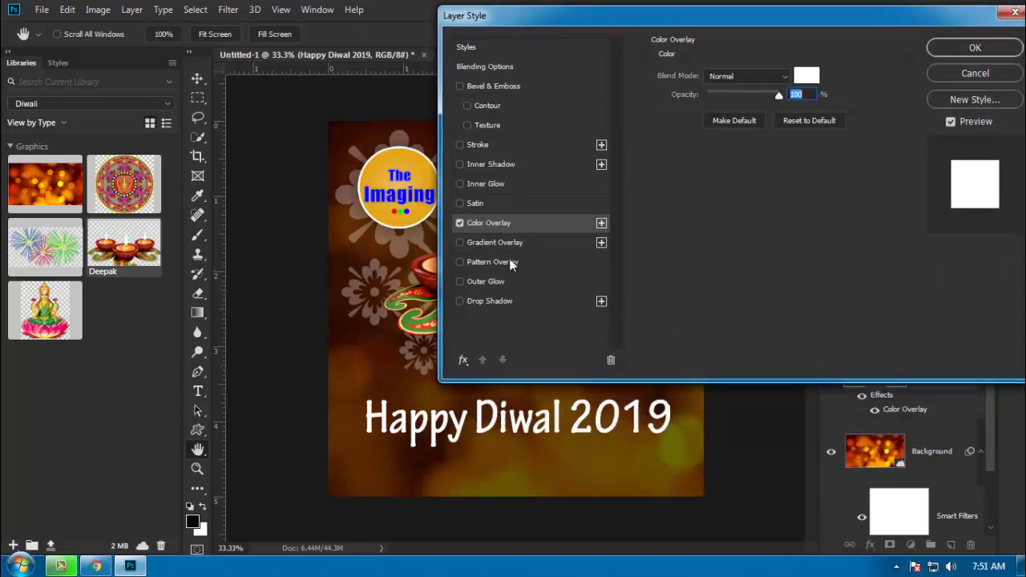
left_click(500, 149)
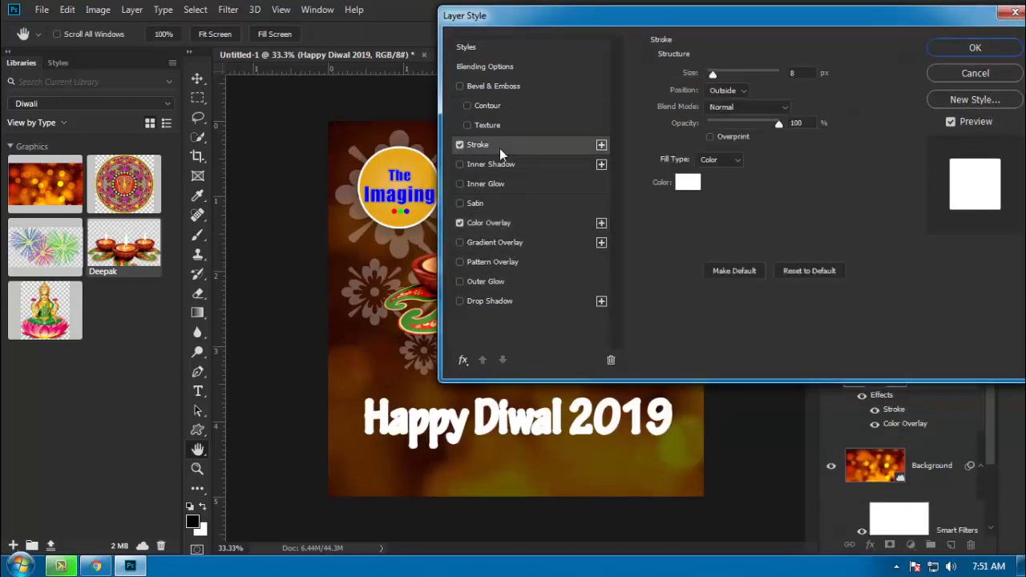
left_click(688, 186)
type("ff0000")
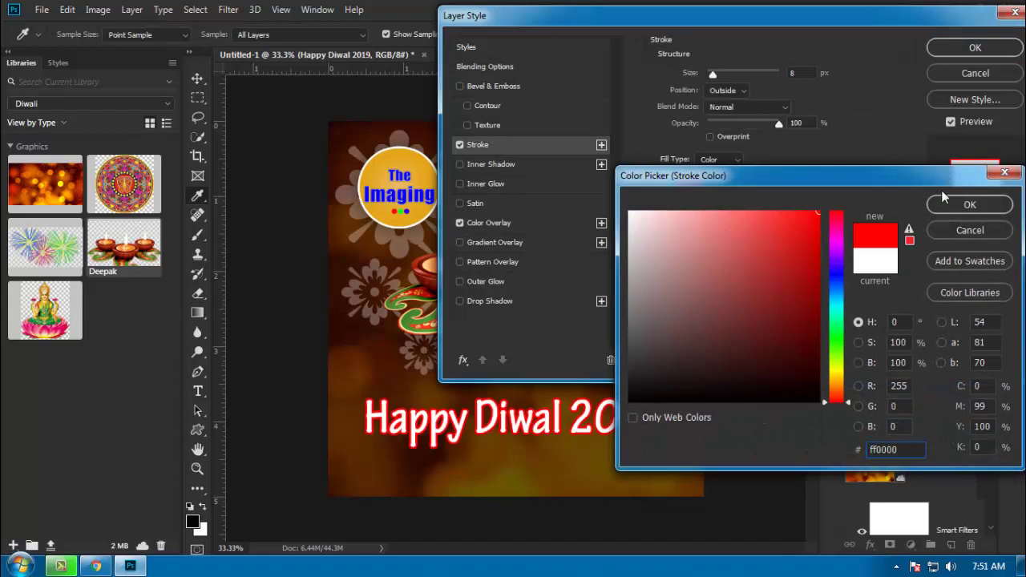
left_click(962, 204)
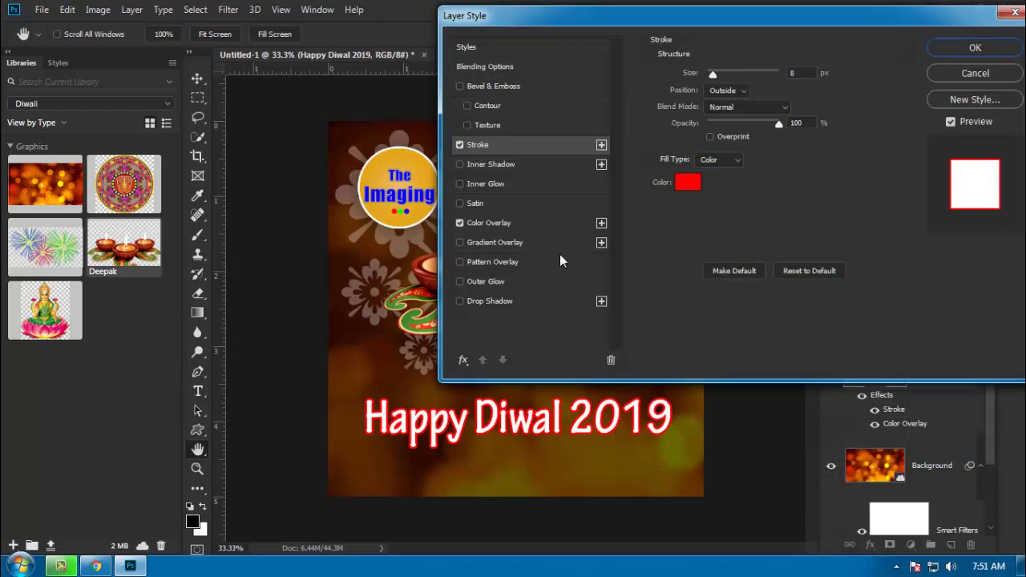
Step: Add a small drop shadow of size 7 close behind the title and apply the effects
left_click(470, 303)
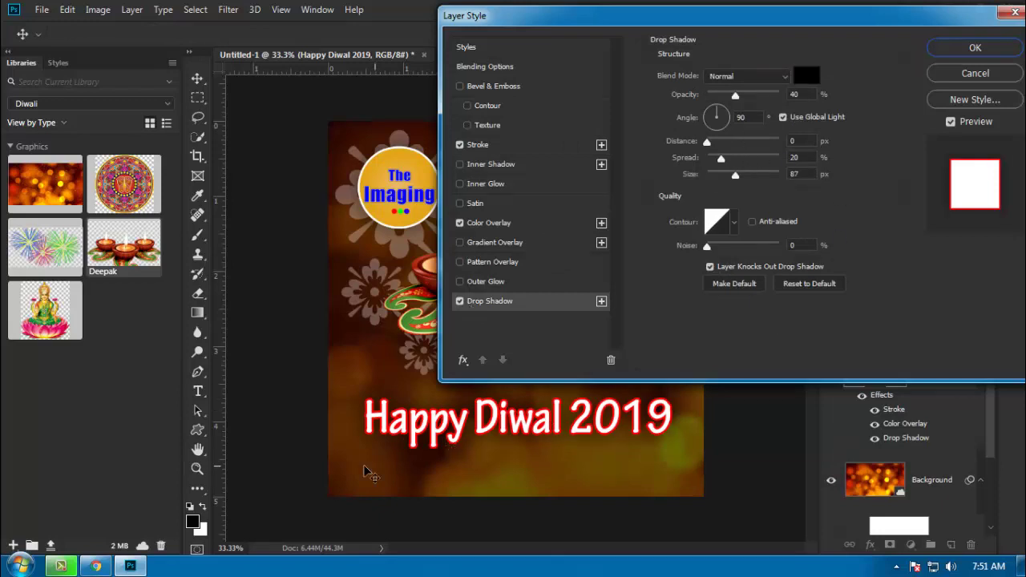
left_click_drag(374, 447, 355, 462)
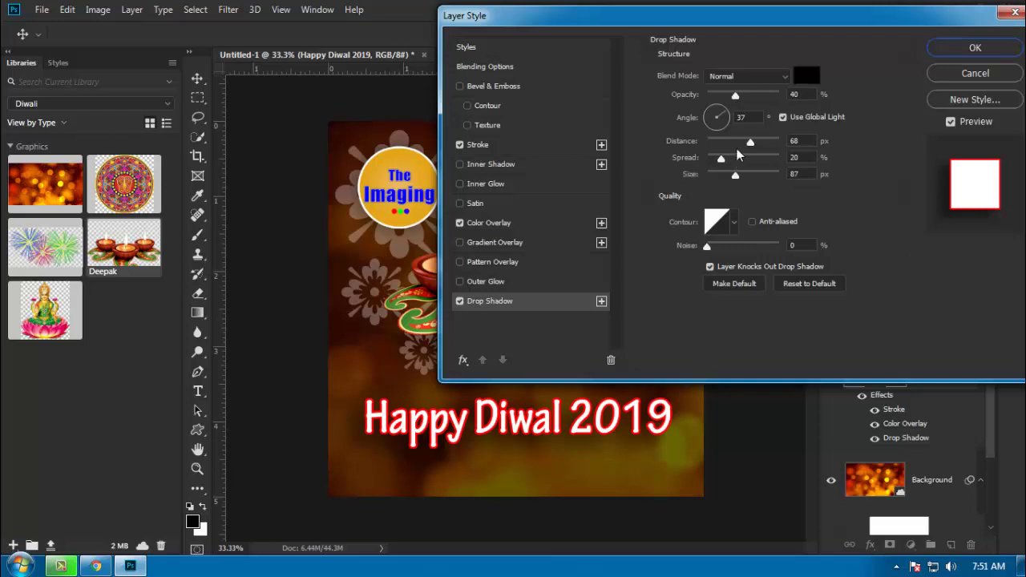
left_click_drag(735, 177, 712, 176)
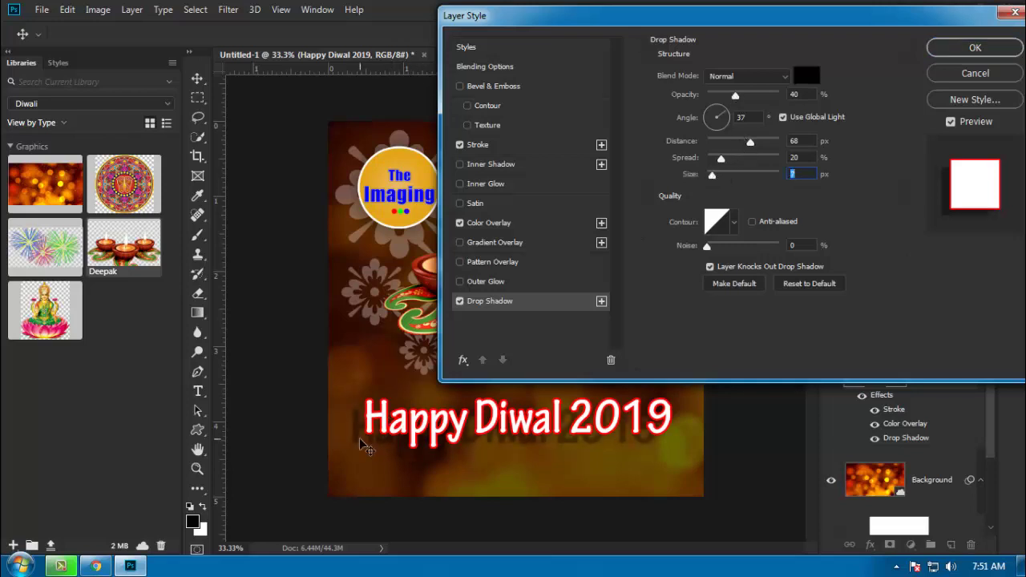
left_click_drag(357, 437, 367, 438)
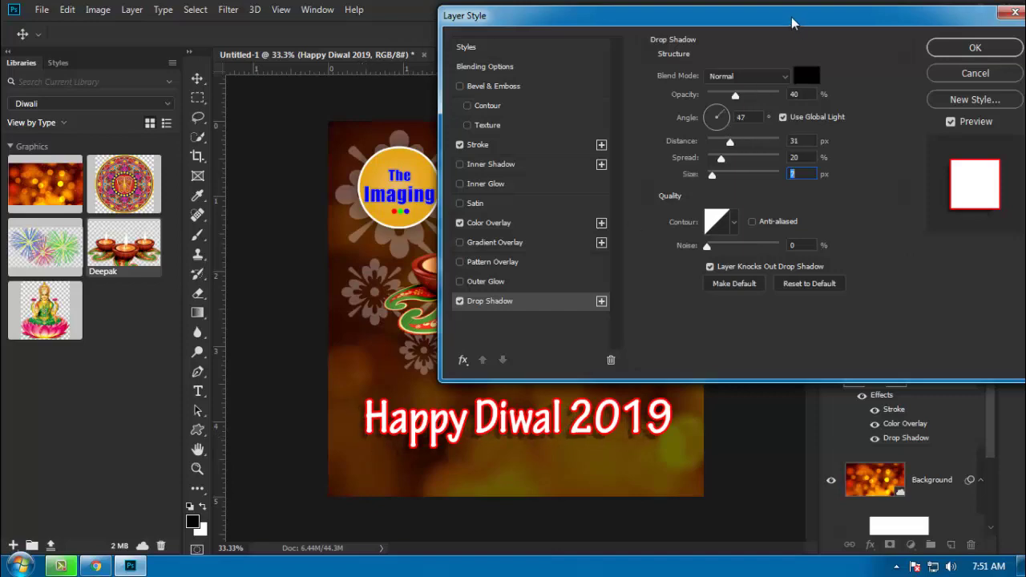
mouse_move(561, 15)
left_mouse_down()
mouse_move(871, 187)
mouse_move(781, 30)
left_mouse_up()
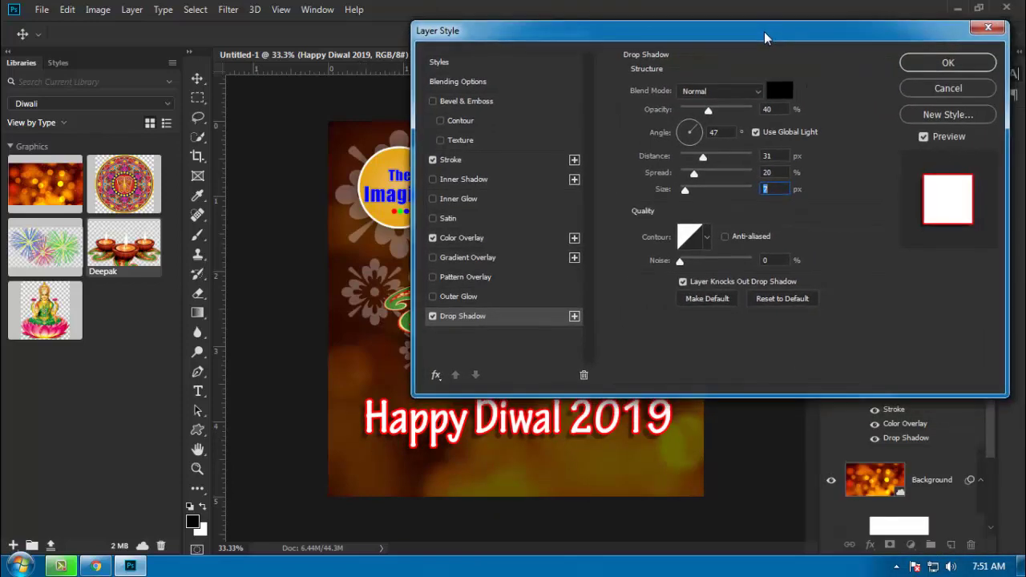
left_click(952, 64)
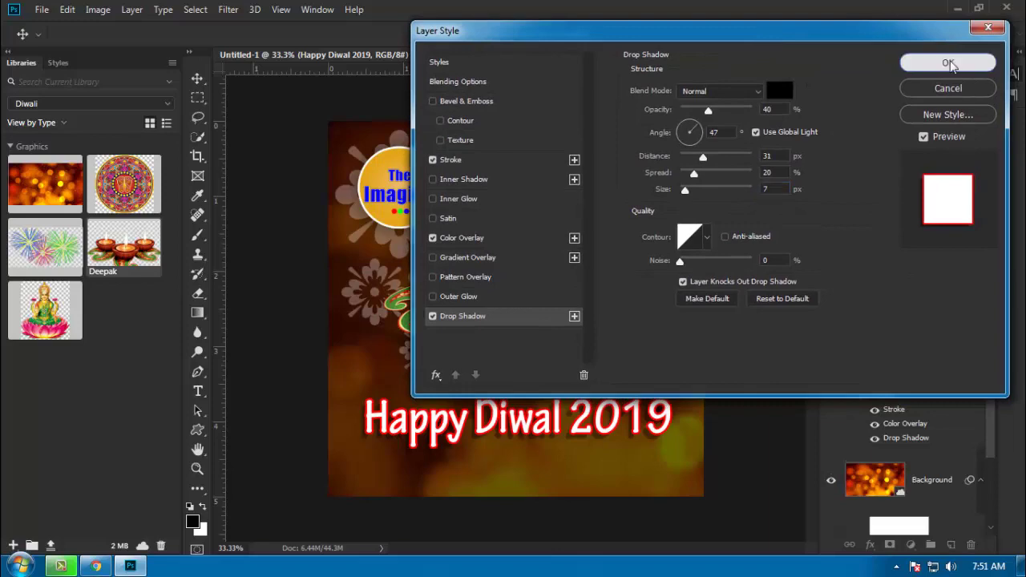
Step: Enlarge the title with Free Transform and nudge it up and left
left_click(950, 63)
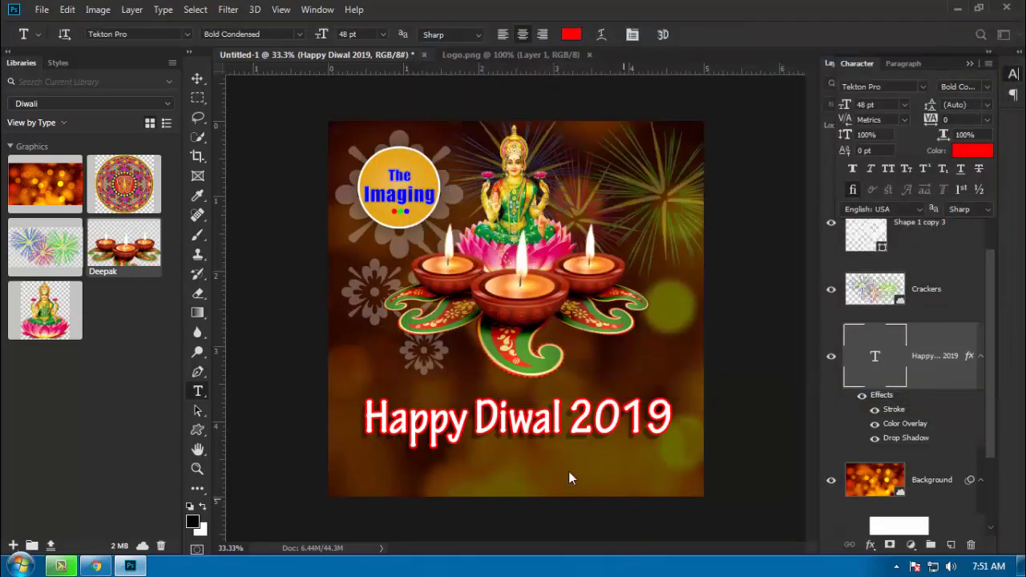
key("v")
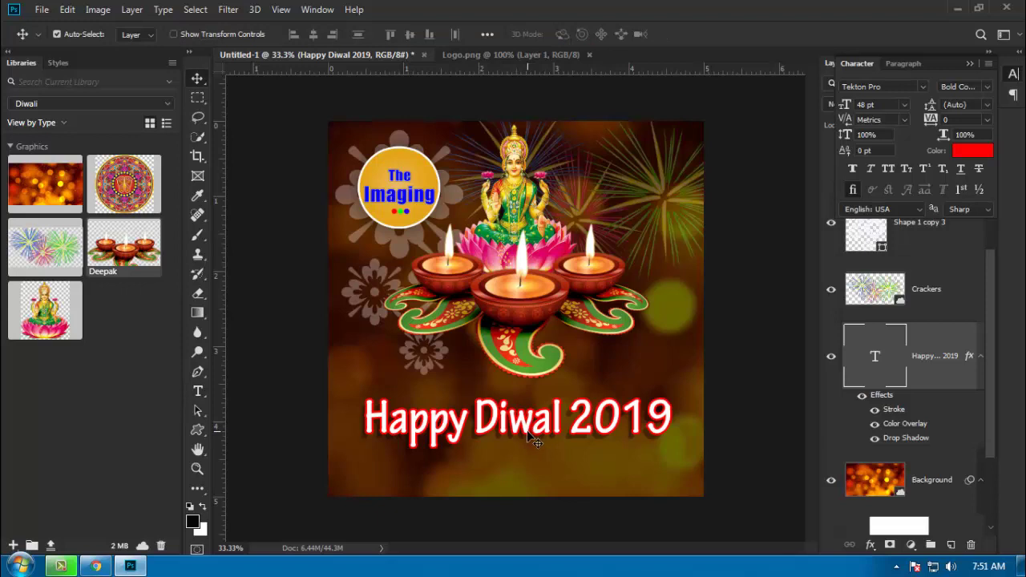
key("ctrl+t")
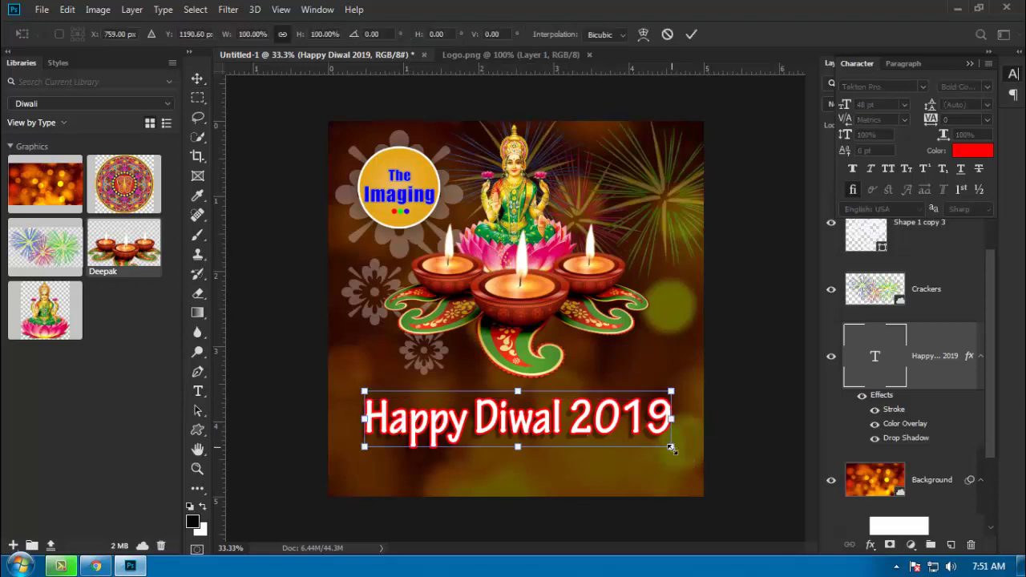
left_click_drag(671, 448, 690, 461)
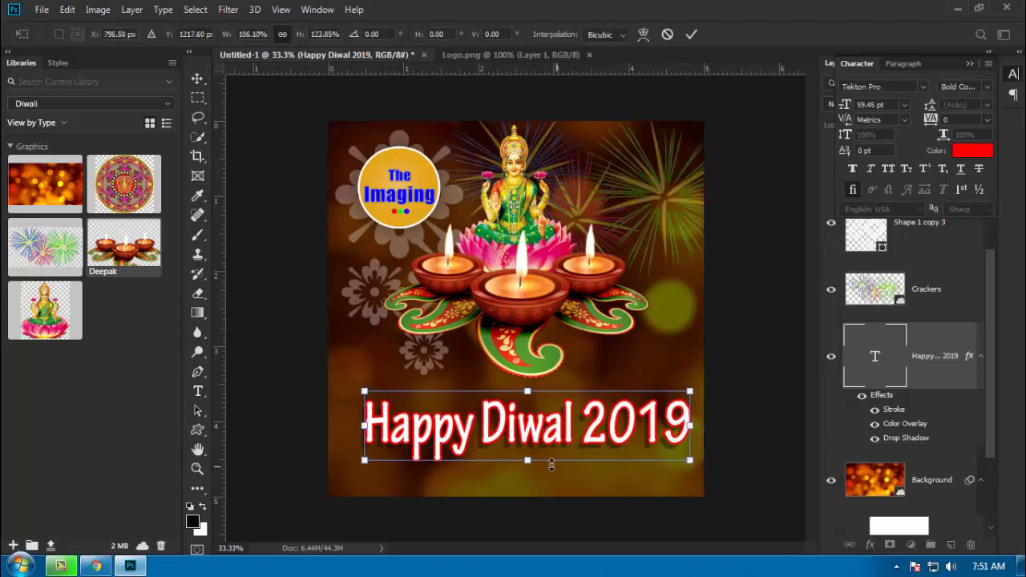
mouse_move(554, 439)
left_mouse_down()
mouse_move(541, 433)
mouse_move(550, 427)
left_mouse_up()
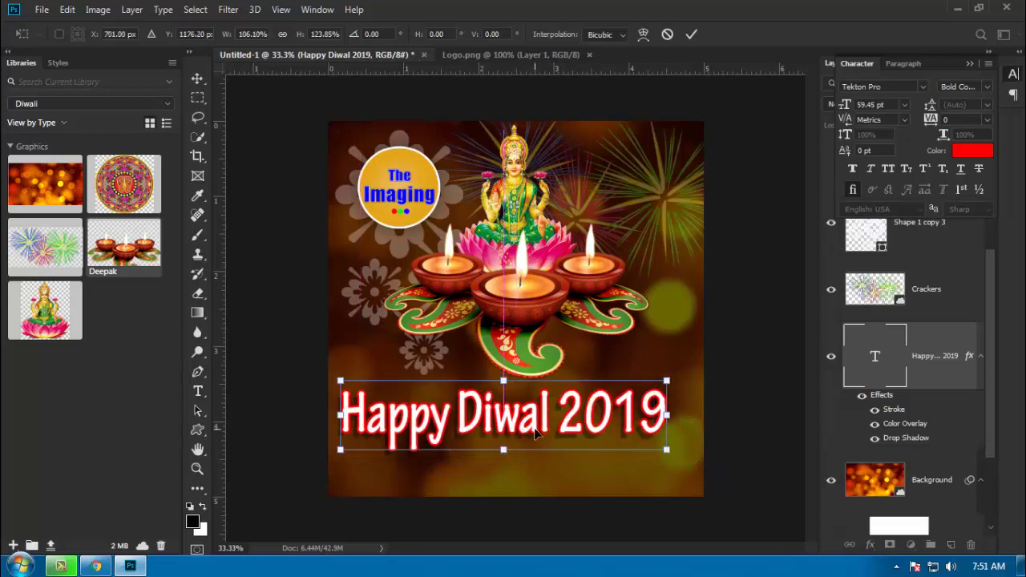
key("Return")
Step: Correct the word 'Diwal' to 'Diwali' in the title
key("t")
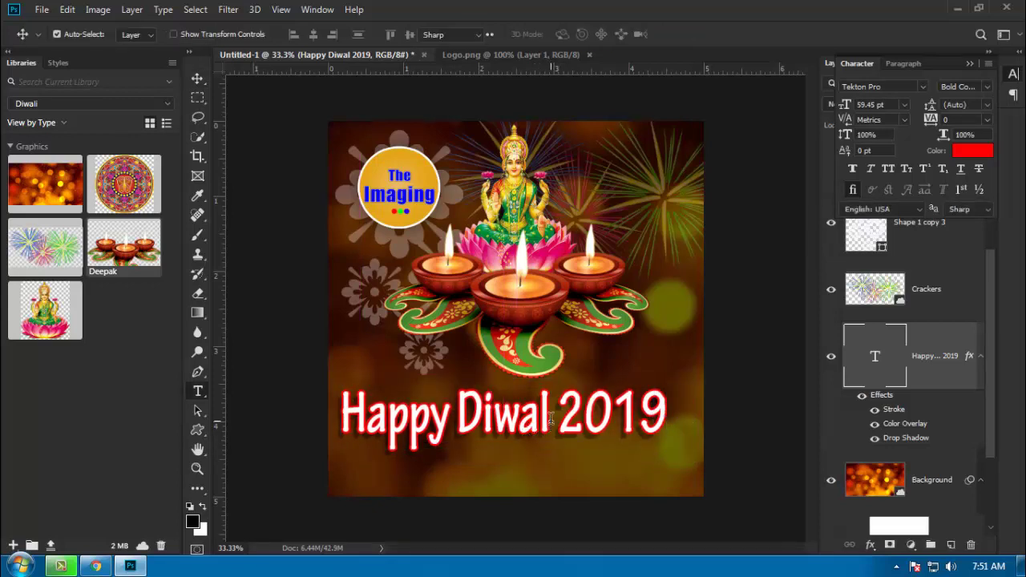
double_click(545, 417)
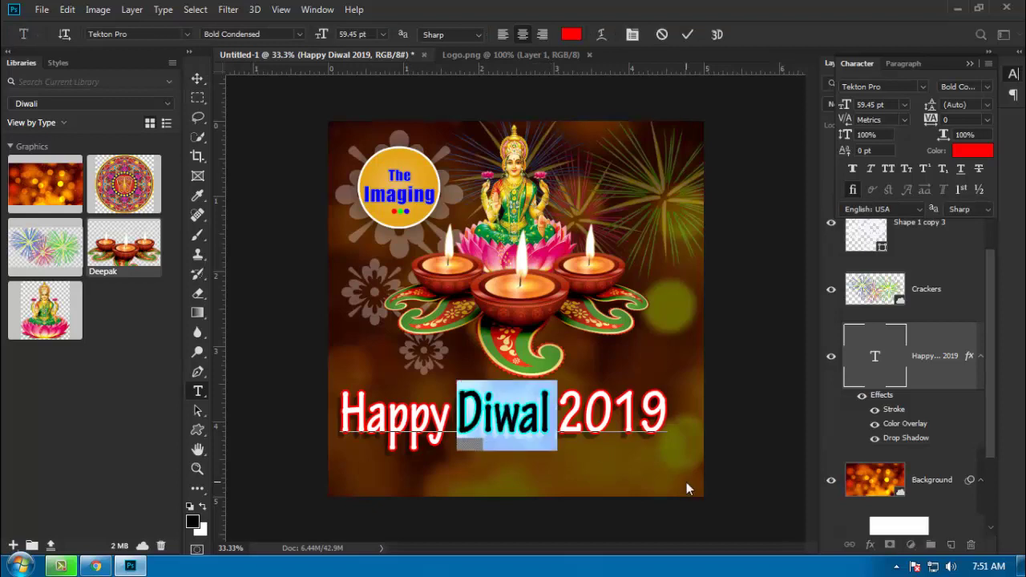
type("Di")
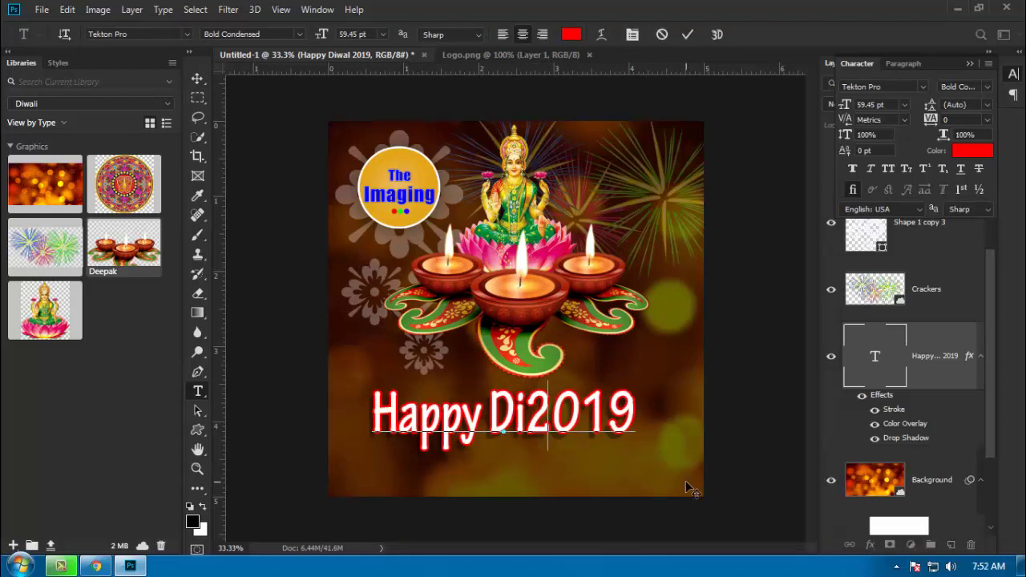
type("wa")
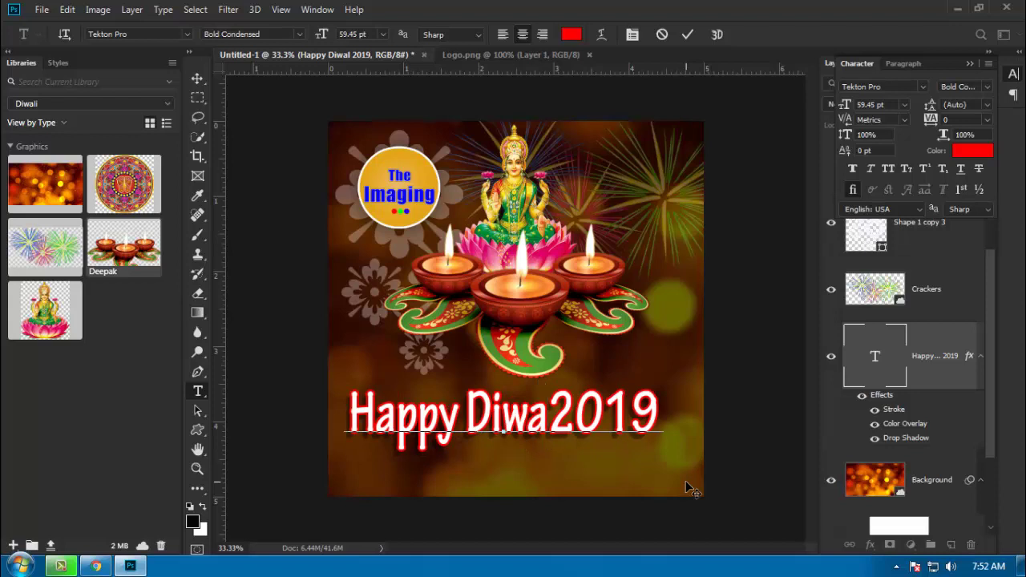
type("li")
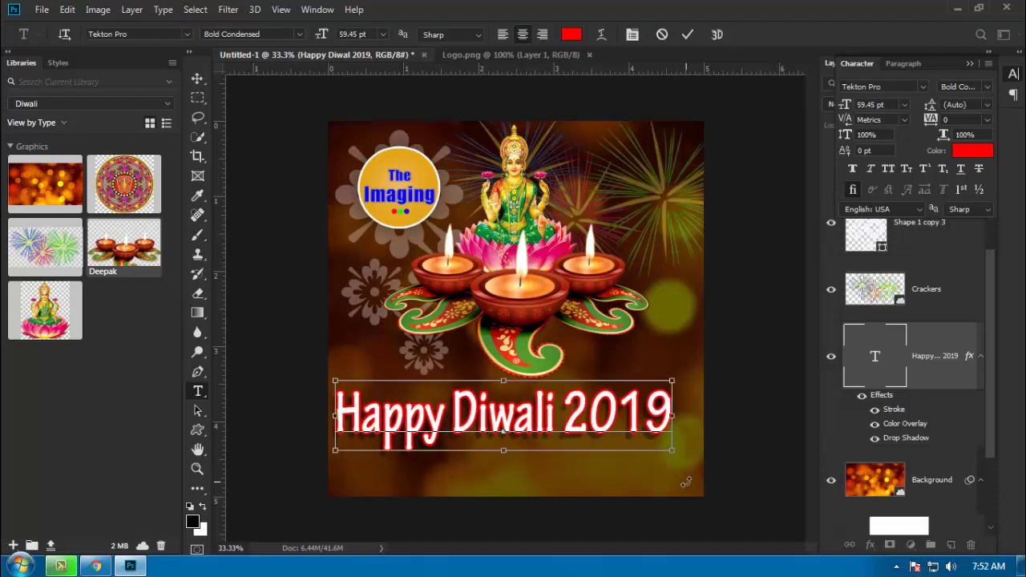
Step: Set the whole title's tracking to 30 and size to 48 pt, then commit
key("ctrl+a")
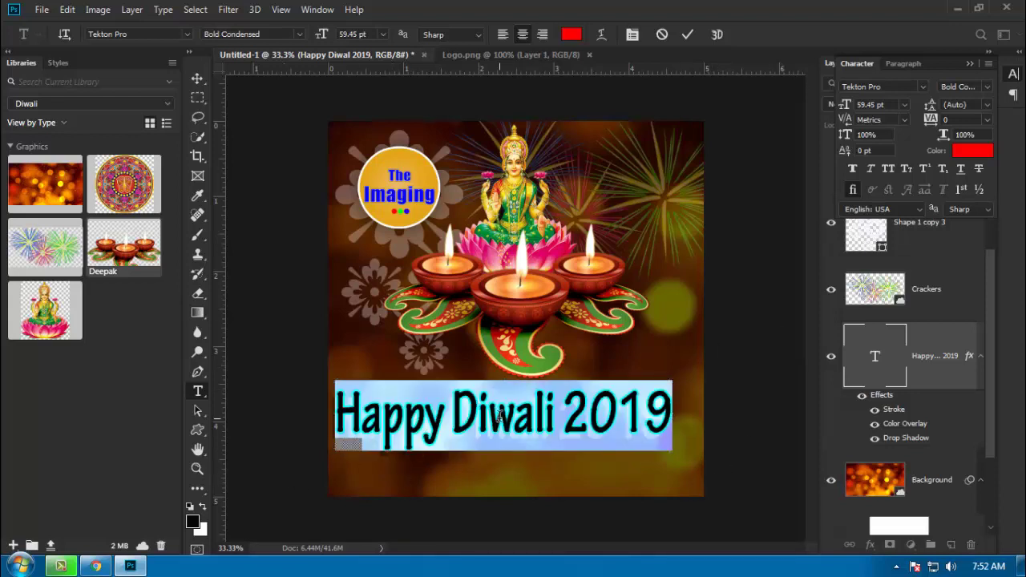
left_click(986, 120)
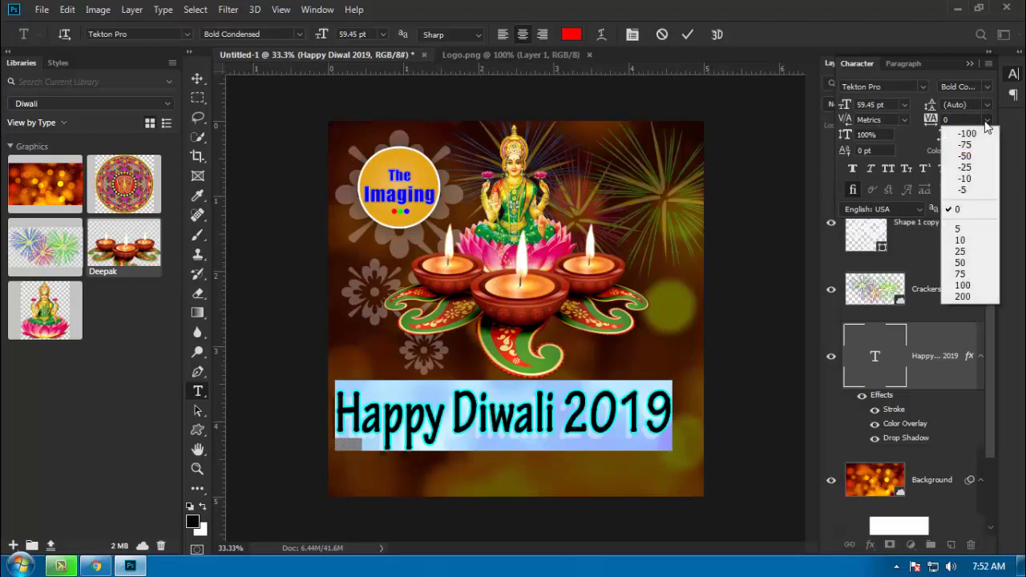
left_click(962, 241)
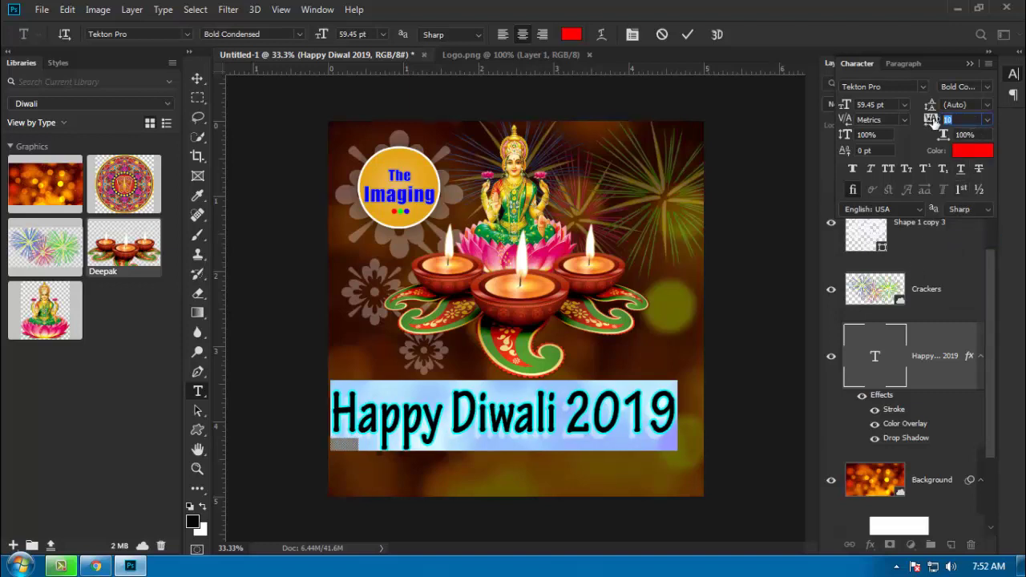
left_click_drag(931, 119, 963, 120)
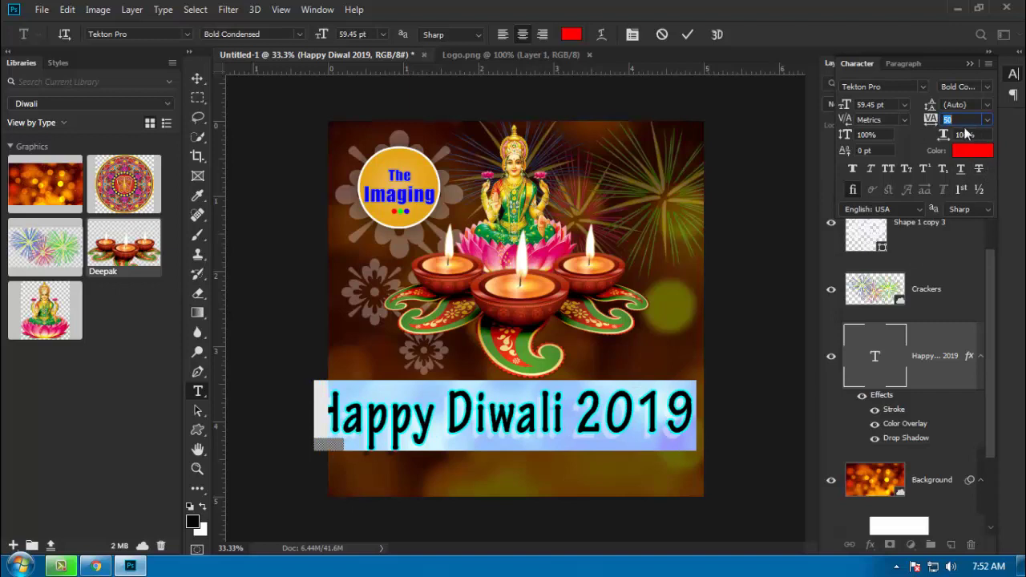
type("30")
key("Return")
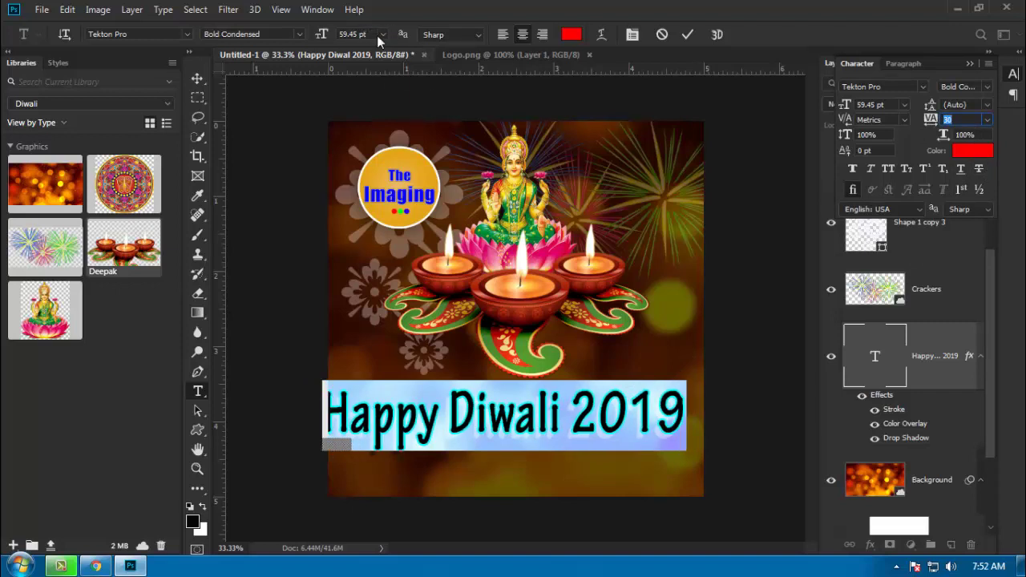
left_click(381, 36)
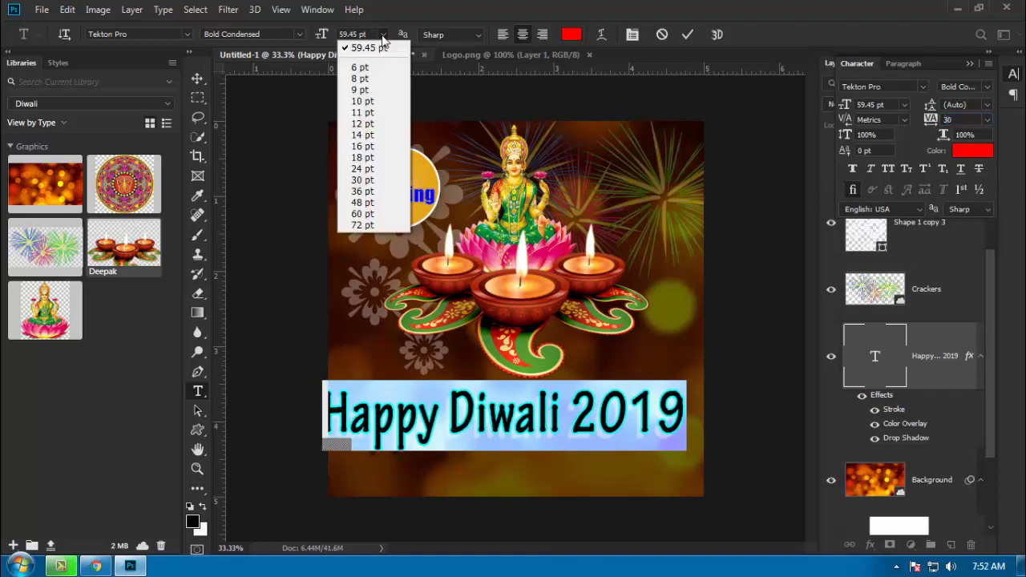
left_click(368, 206)
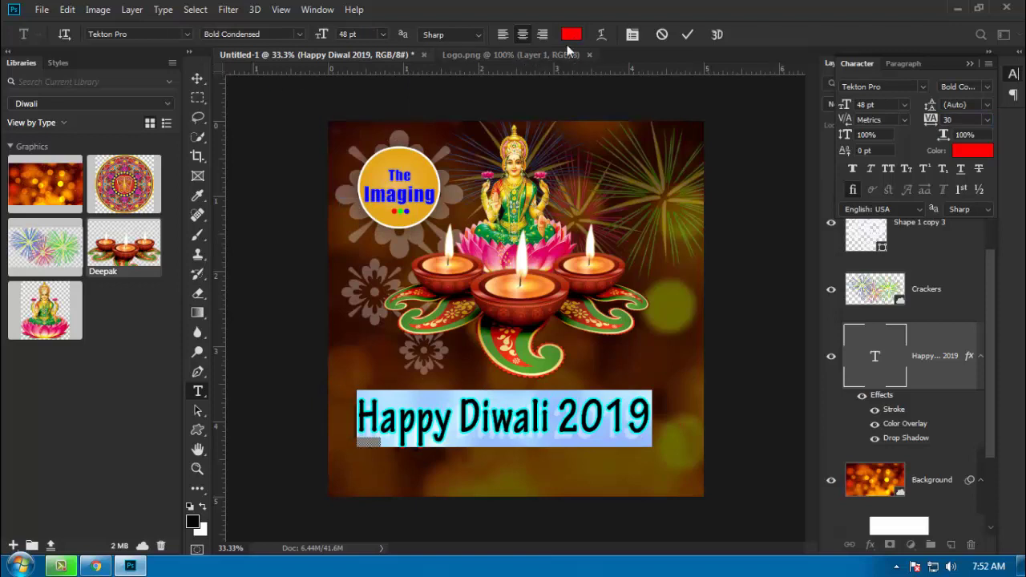
left_click(686, 34)
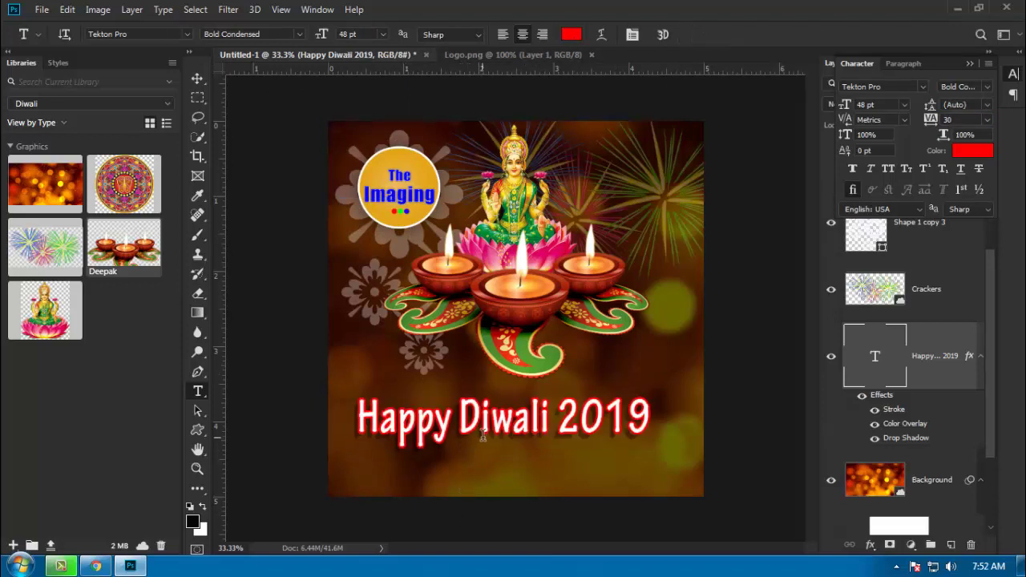
Step: Shift the title slightly to the right
key("v")
mouse_move(505, 433)
left_mouse_down()
mouse_move(527, 433)
mouse_move(529, 416)
left_mouse_up()
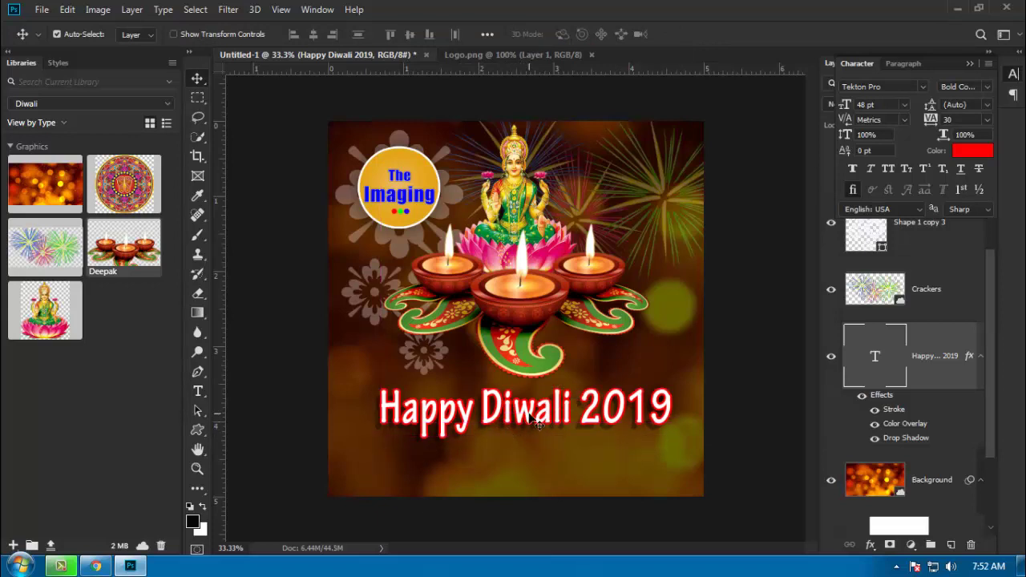
right_click(533, 423)
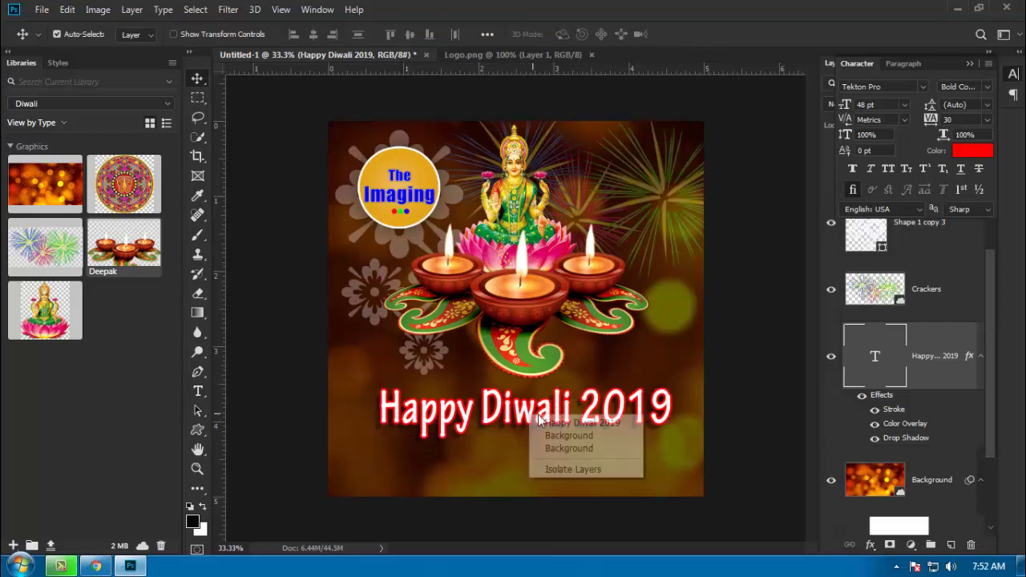
key("Escape")
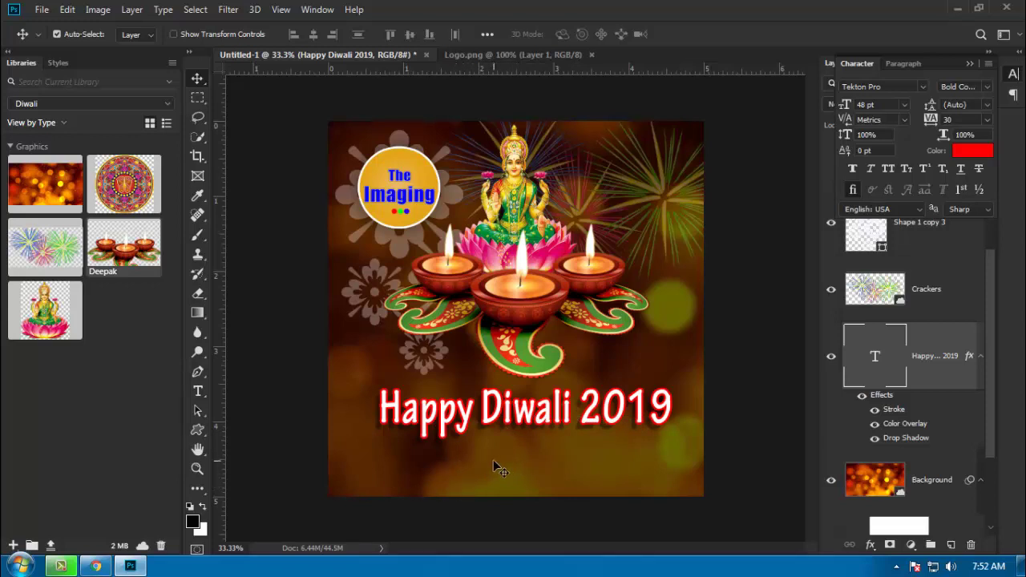
Step: Add a white 'The Imaging' caption text layer below the title
key("t")
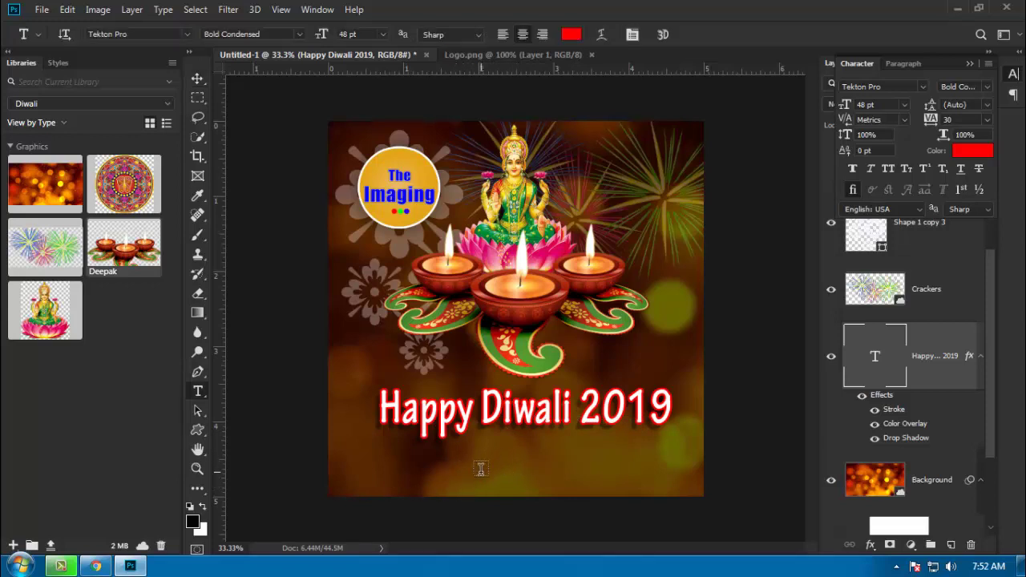
left_click(484, 473)
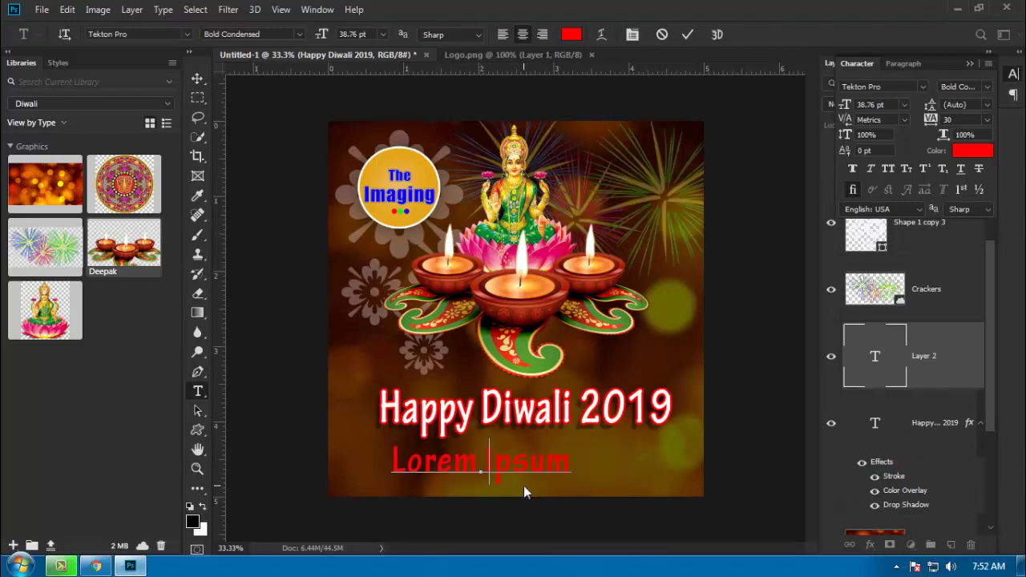
type("The")
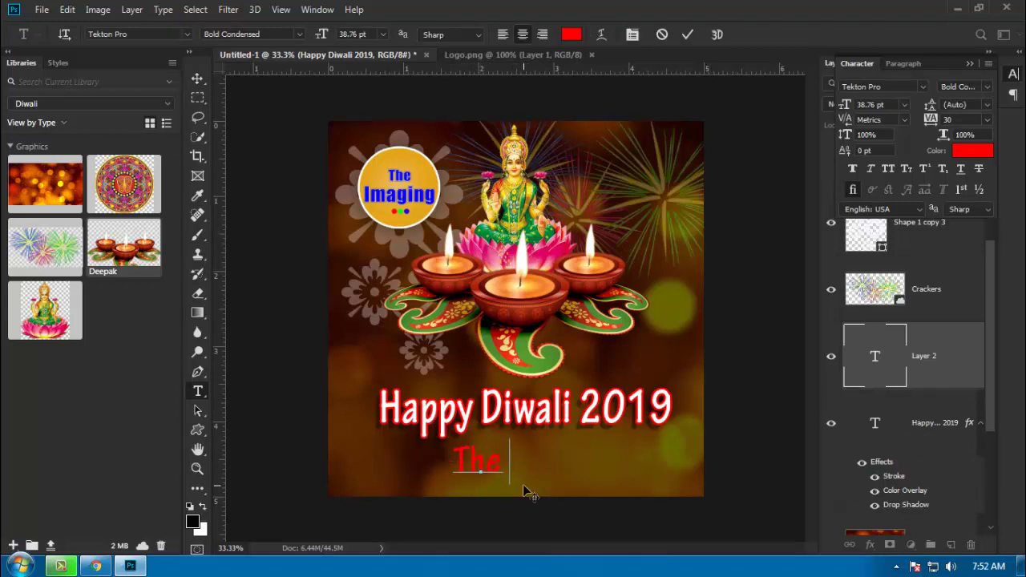
type(" Imaging")
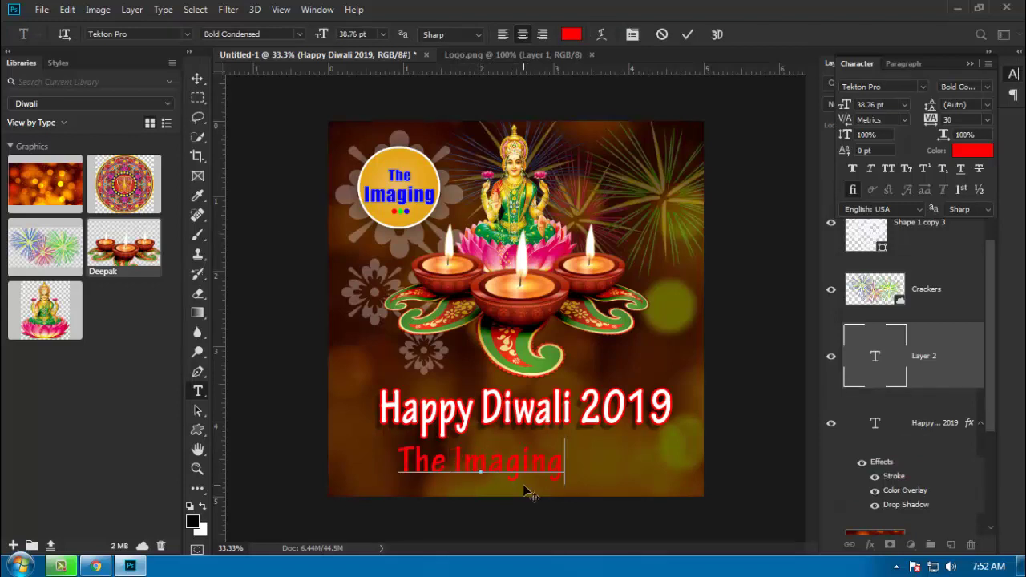
key("ctrl+a")
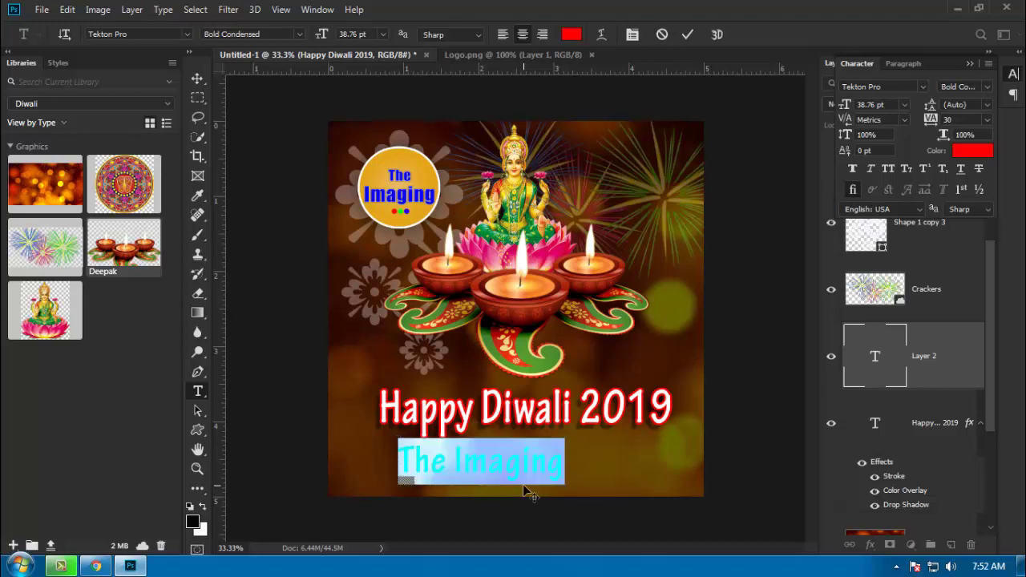
left_click(570, 35)
left_click_drag(662, 290, 629, 212)
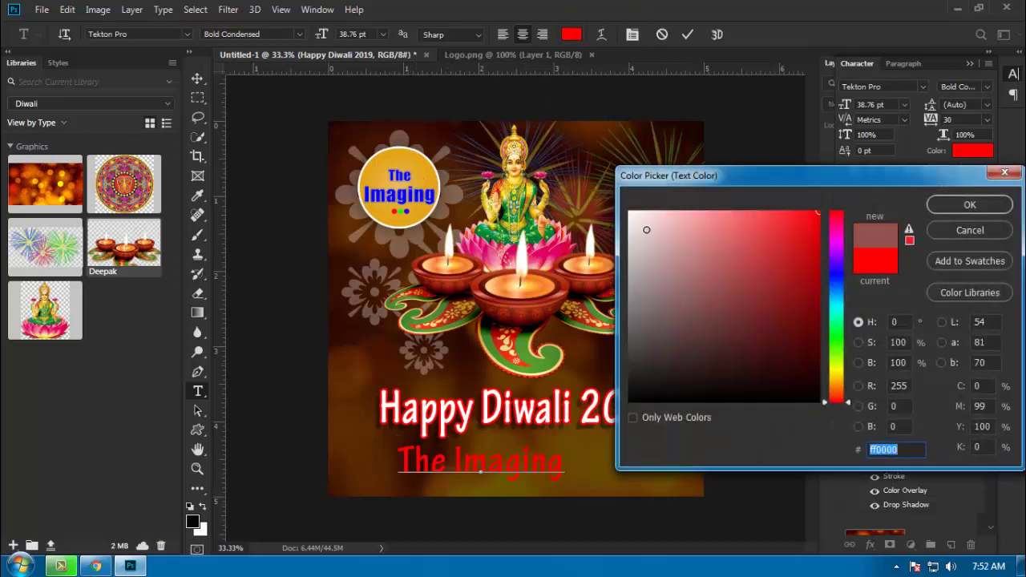
left_click(971, 205)
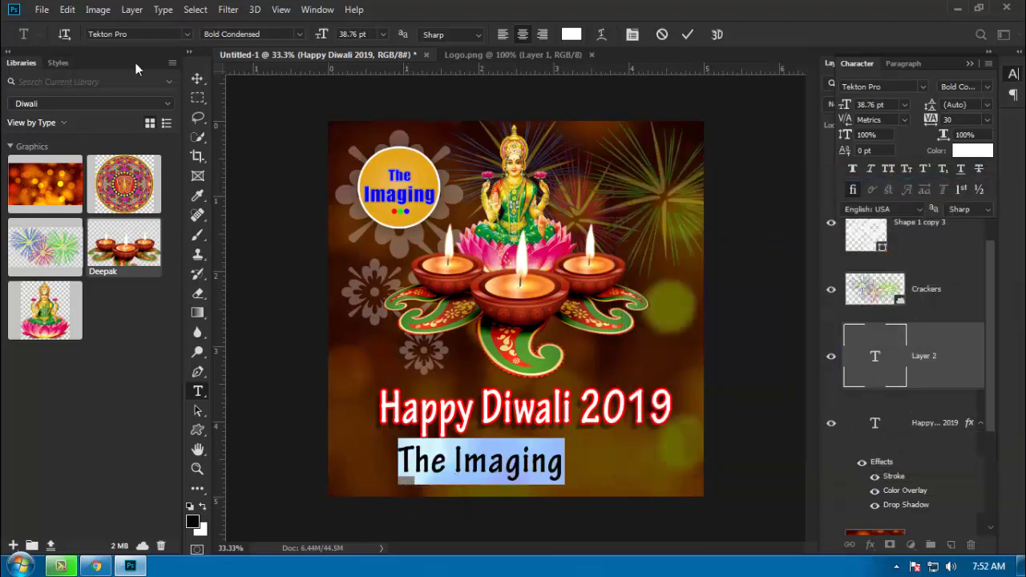
key("ctrl+Return")
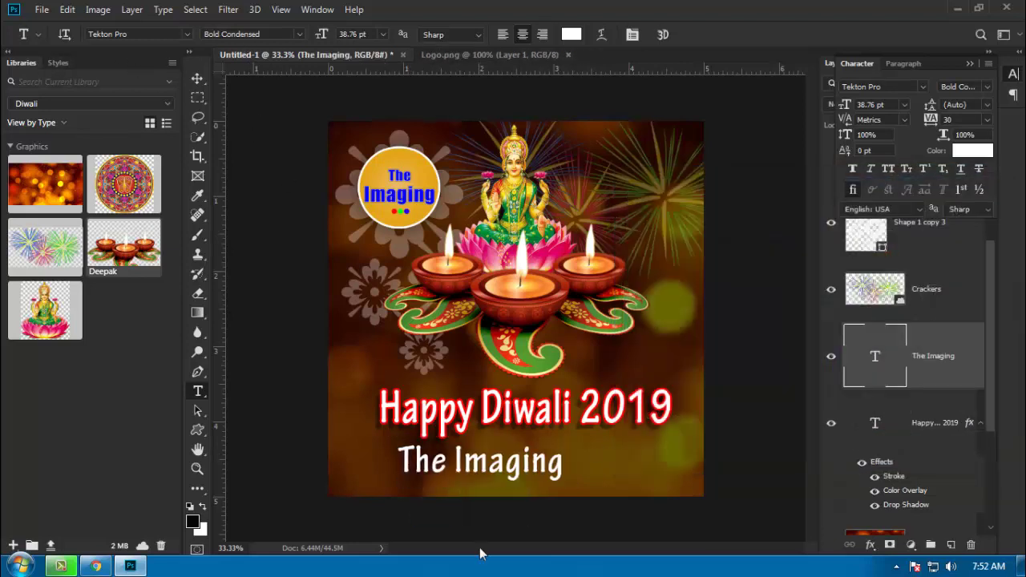
Step: Shrink the caption to about 30 pt and move it under the title's right end
key("v")
key("ctrl+t")
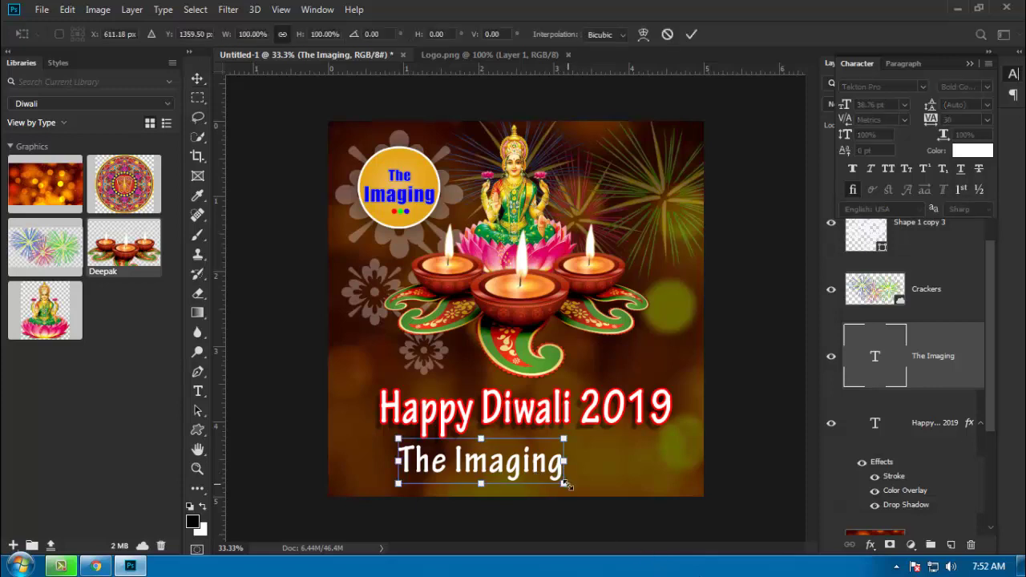
mouse_move(564, 481)
left_mouse_down()
mouse_move(543, 478)
mouse_move(603, 457)
mouse_move(654, 458)
left_mouse_up()
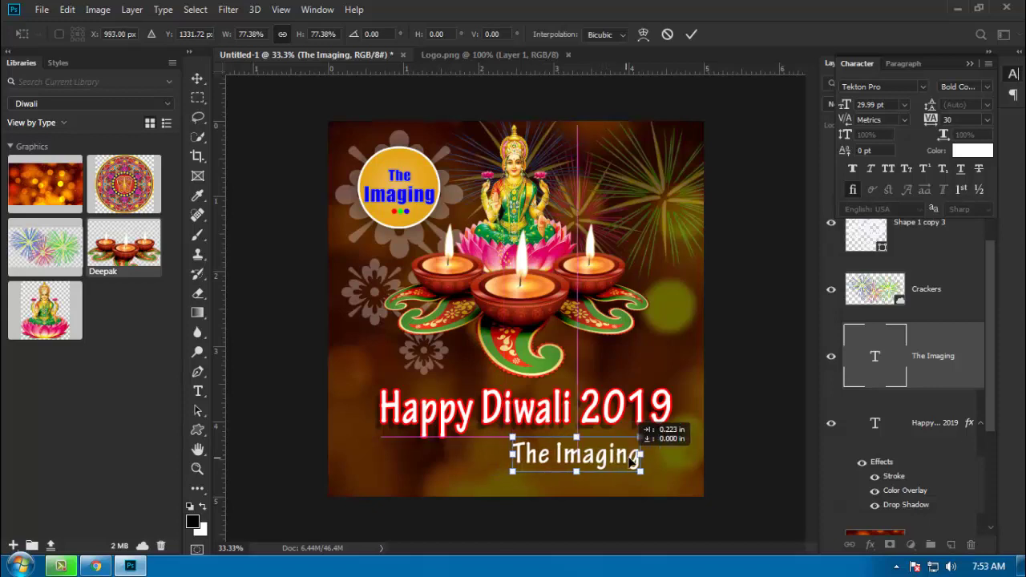
key("Return")
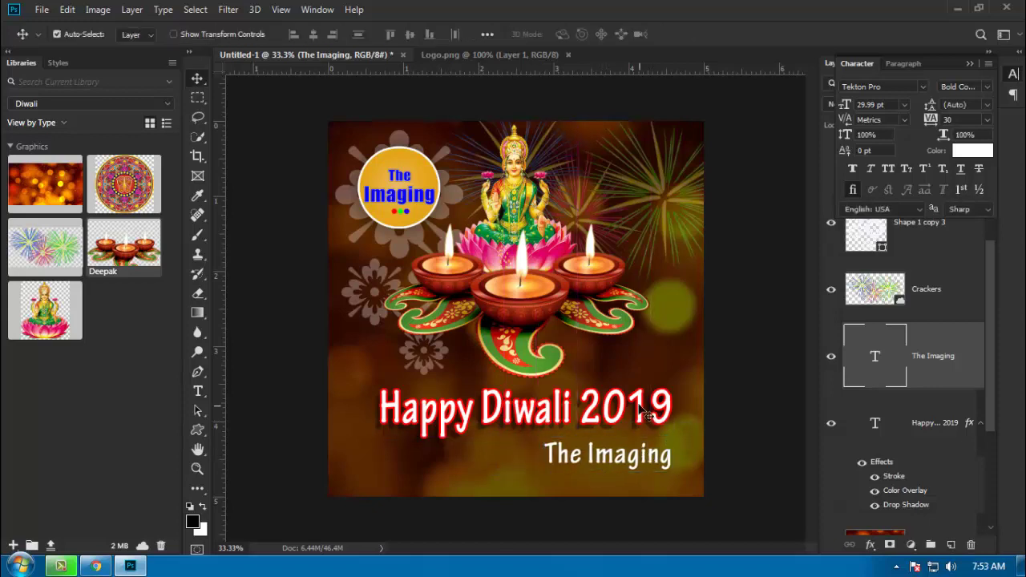
Step: Nudge the title and caption down, and shift the goddess and diya artwork right and down
left_click(639, 423, "shift")
key("shift+Down")
key("shift+Down")
key("shift+Down")
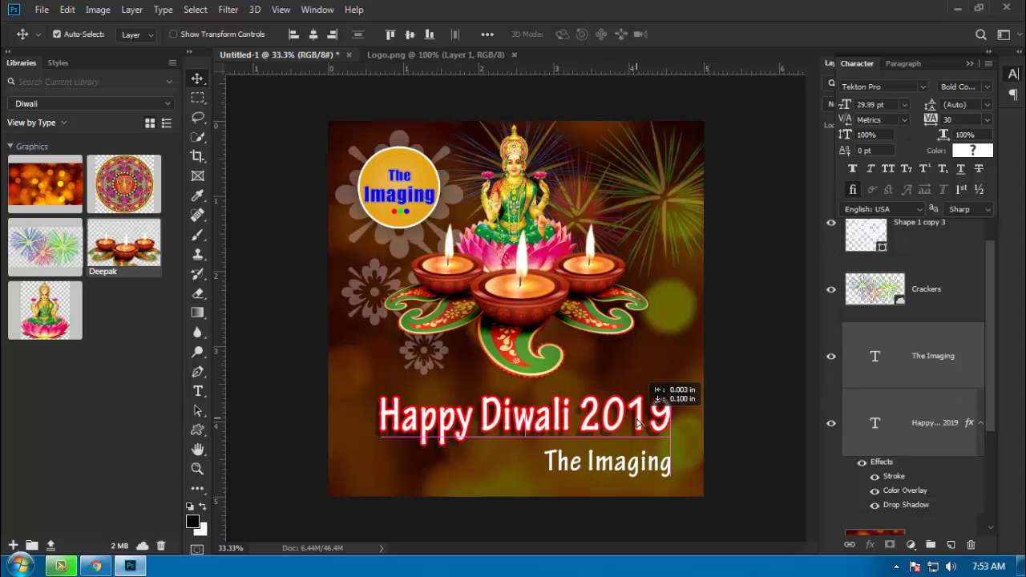
left_click(518, 292)
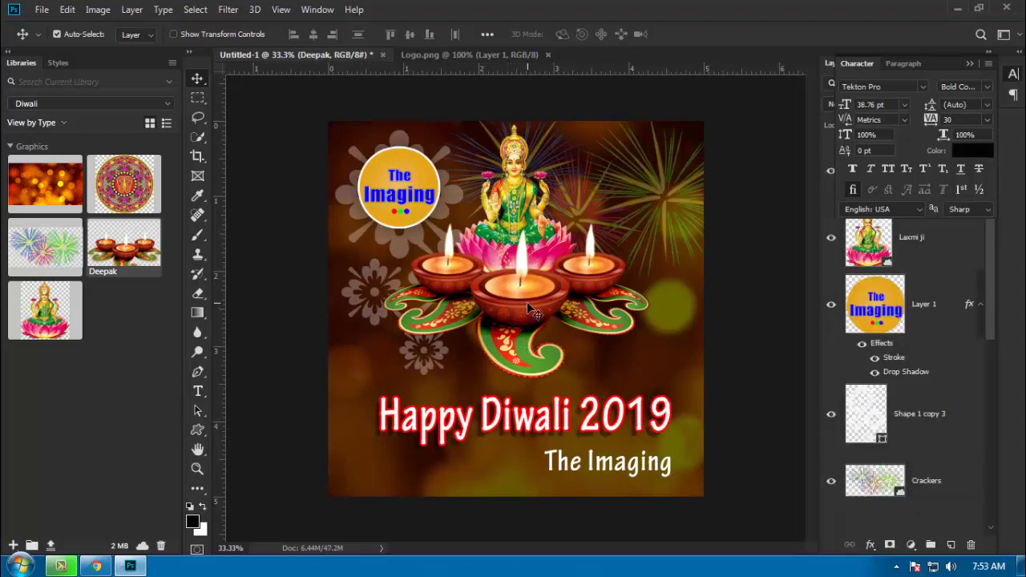
left_click_drag(543, 245, 547, 251)
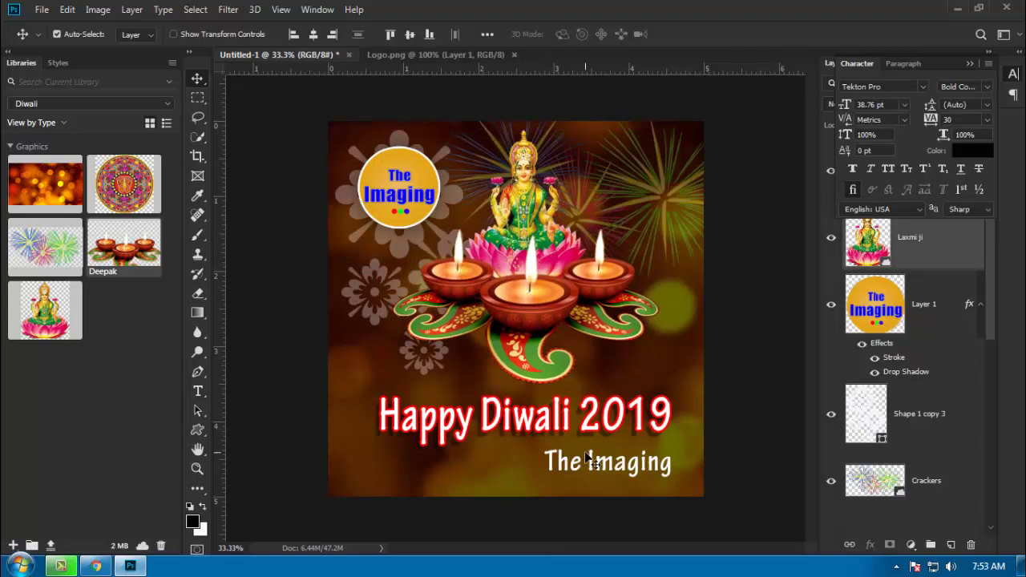